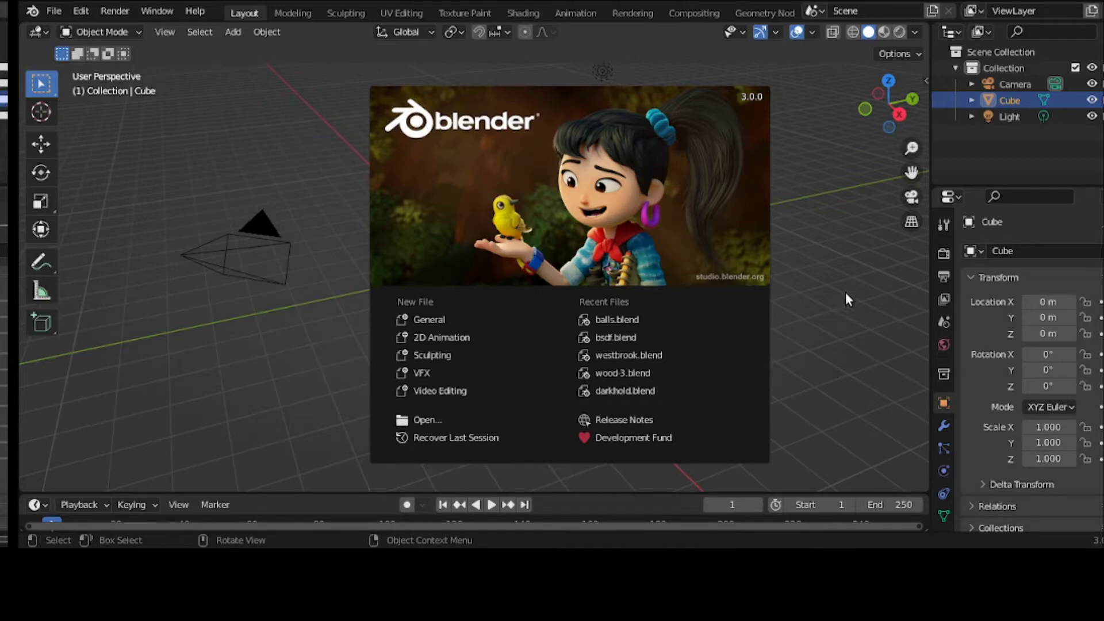
Step: Add a sphere-shaped empty and move it about 3.45 m up along Z above the cube
left_click(650, 218)
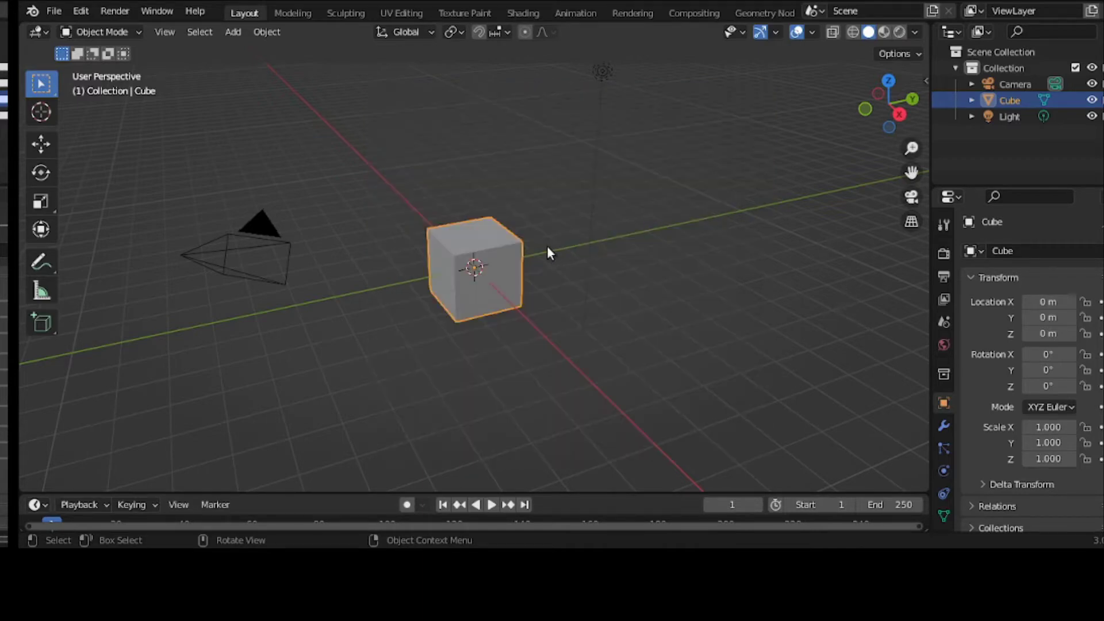
middle_click_drag(536, 249, 474, 253)
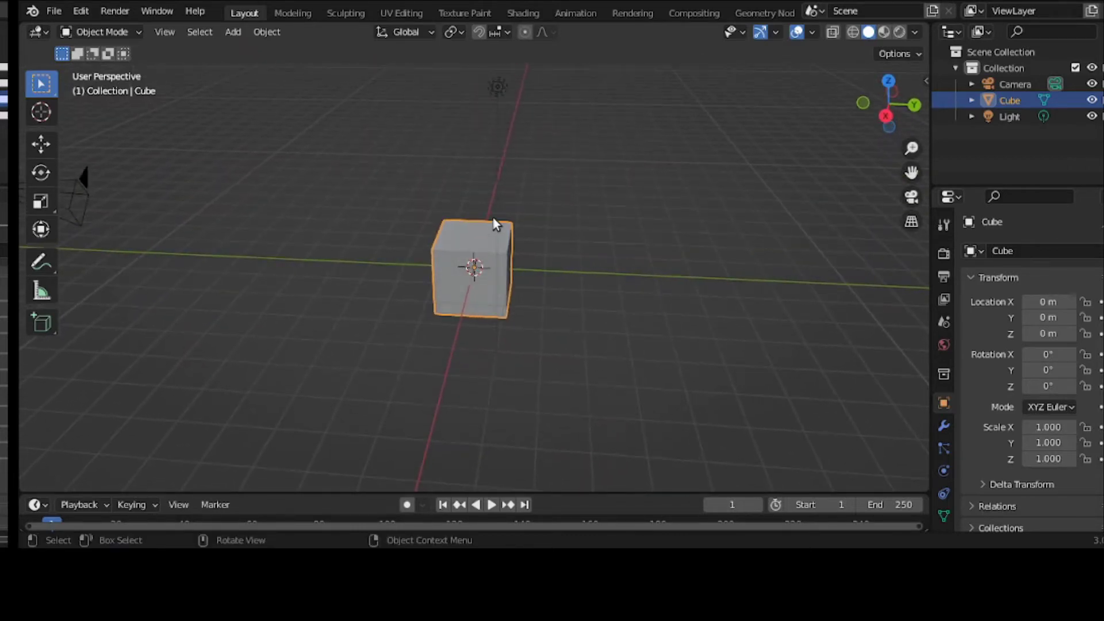
middle_click_drag(494, 212, 492, 181)
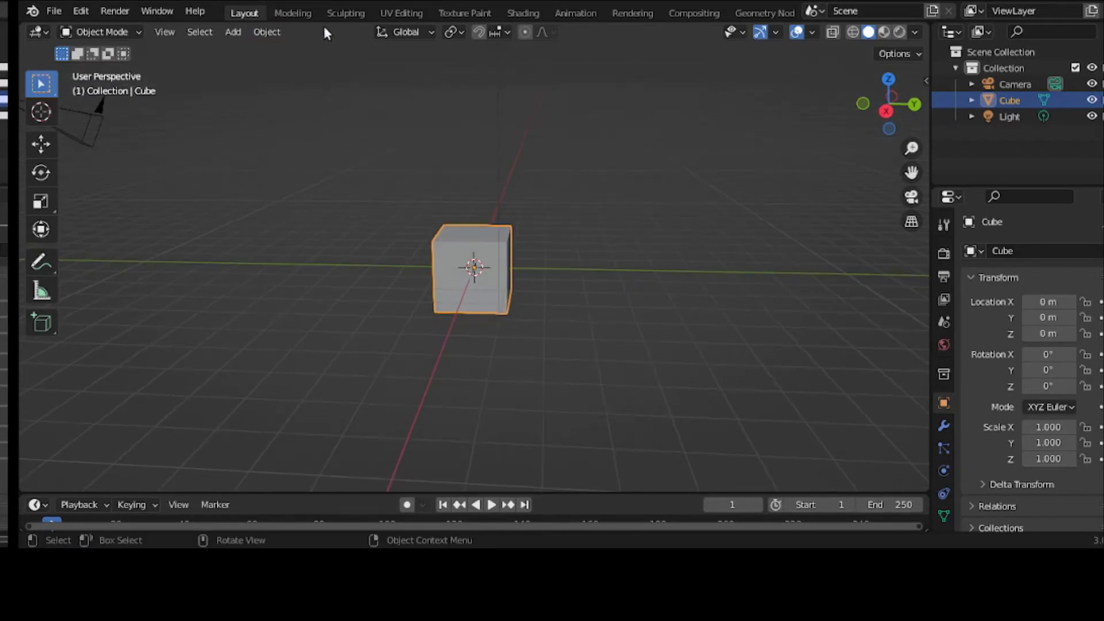
left_click(234, 32)
mouse_move(271, 212)
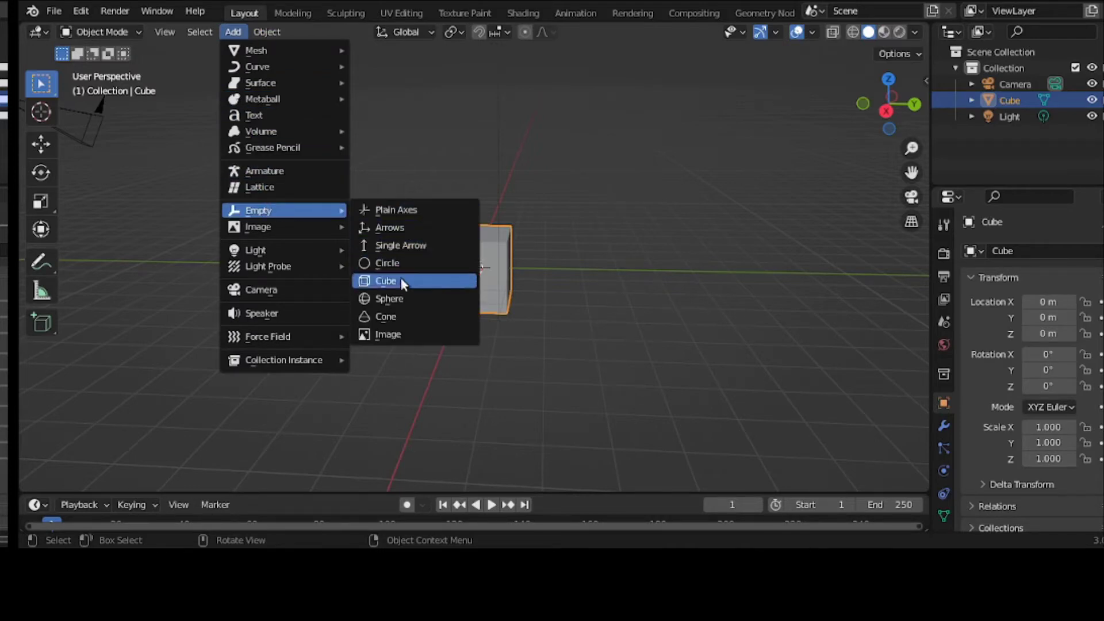
left_click(402, 295)
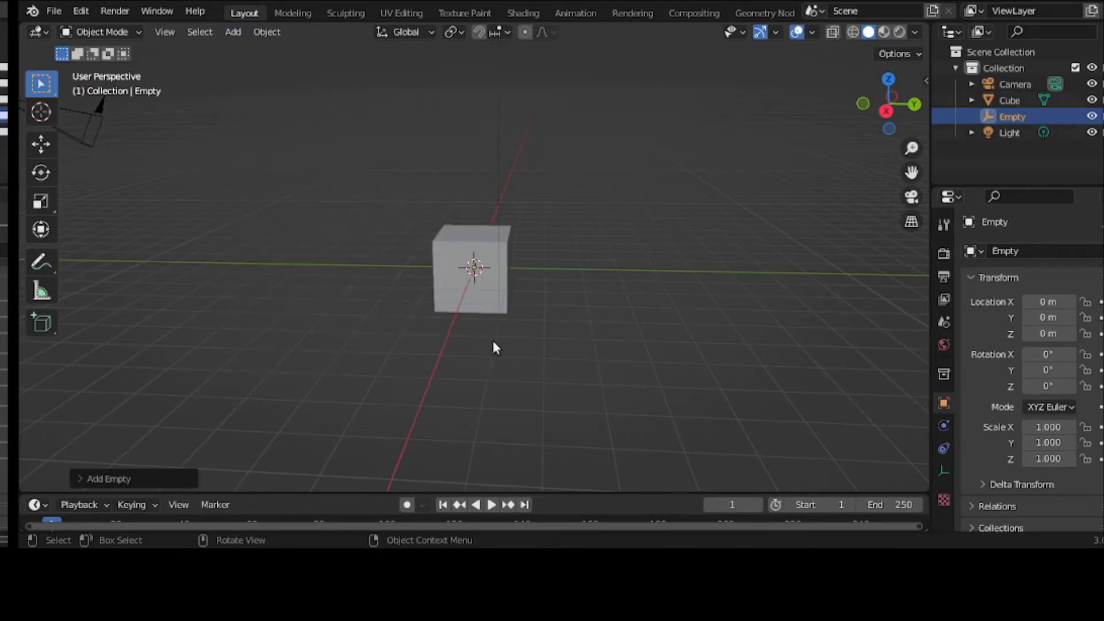
key("g")
key("z")
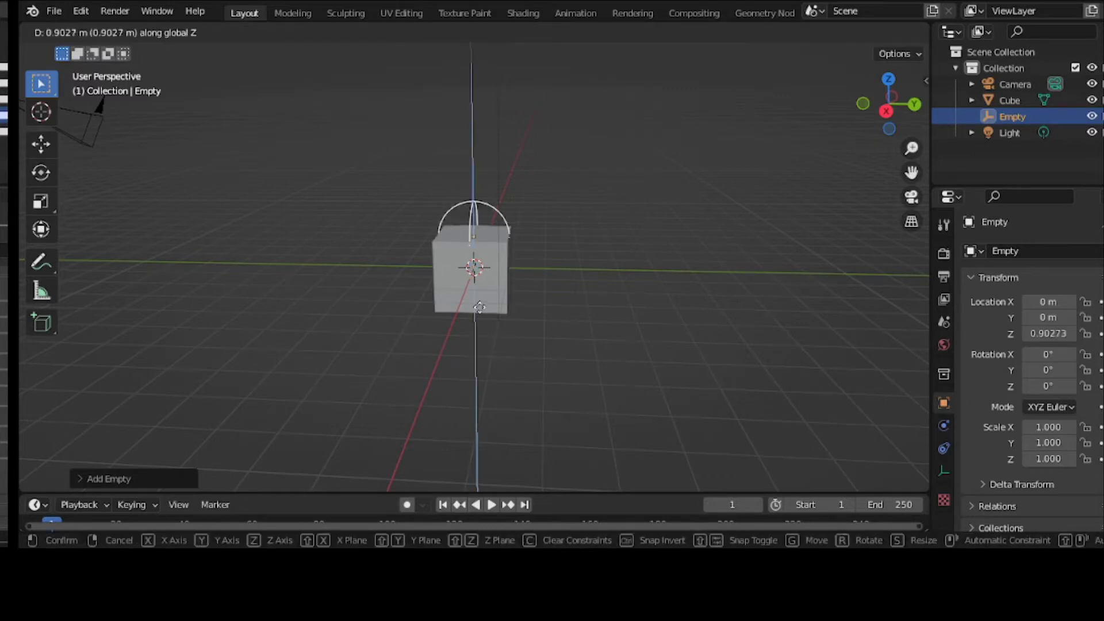
left_click(476, 218)
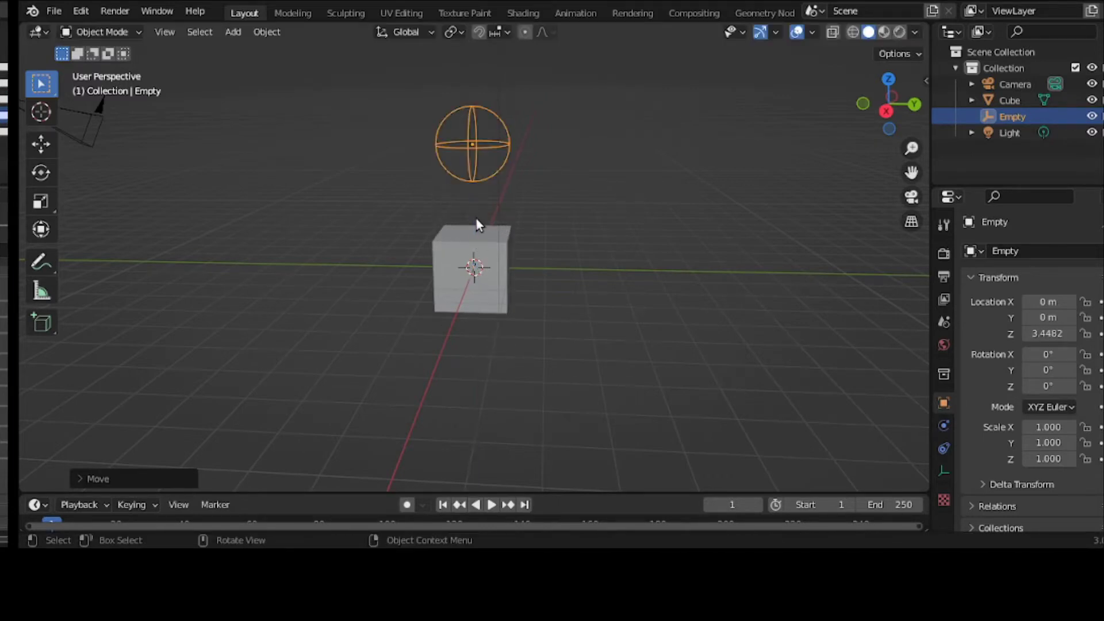
Step: Add a twisted torus mesh and move it about 3.52 m along the Y axis, beside the cube
left_click(490, 262)
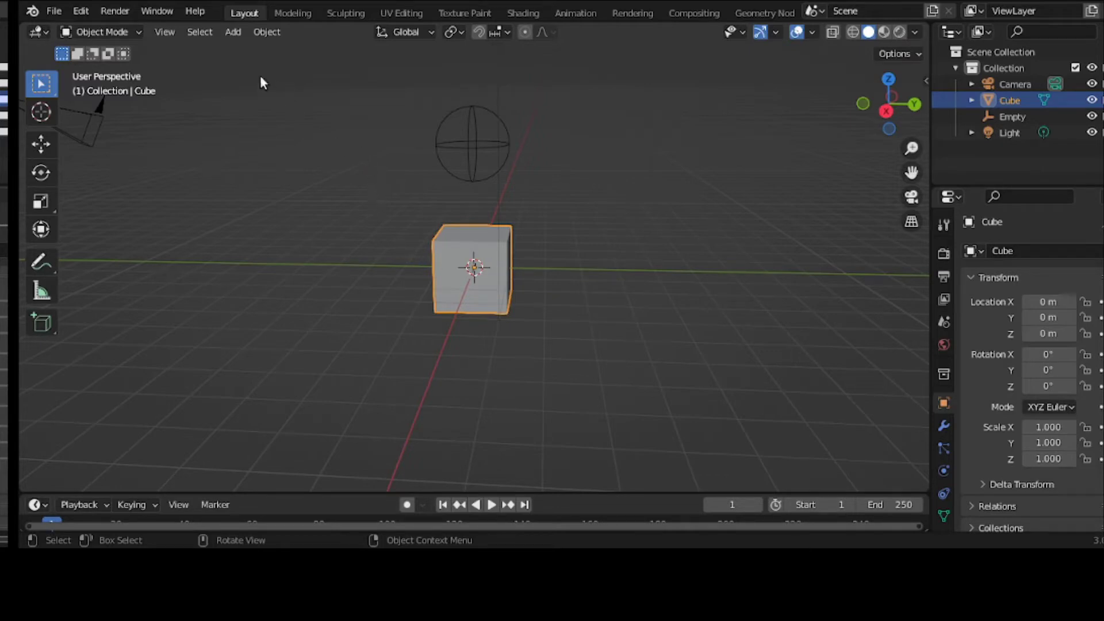
left_click(233, 34)
mouse_move(270, 50)
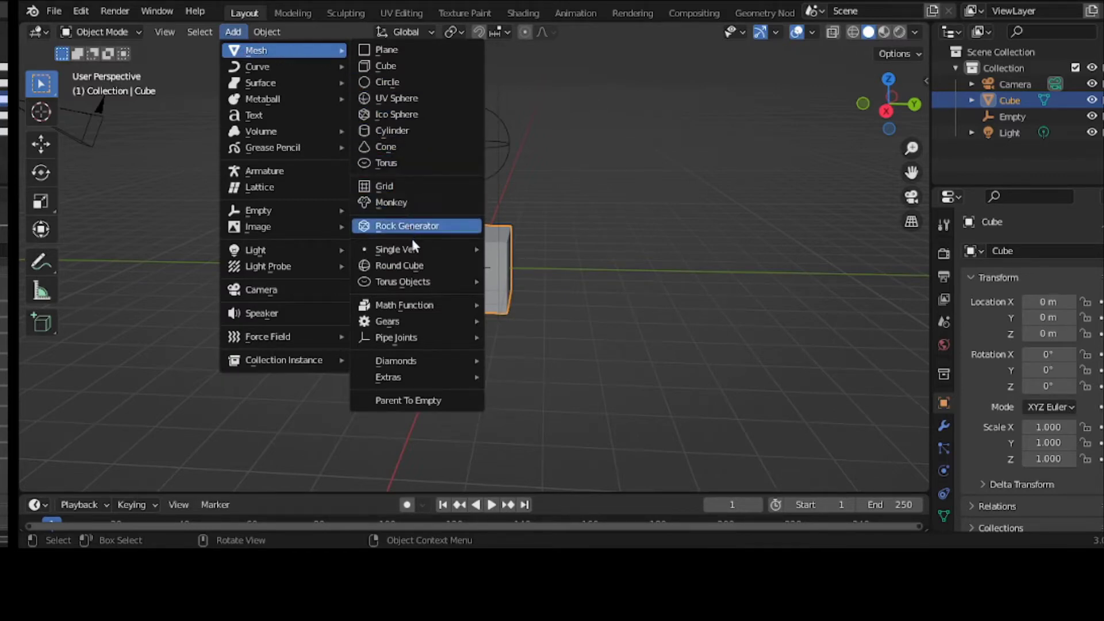
mouse_move(425, 283)
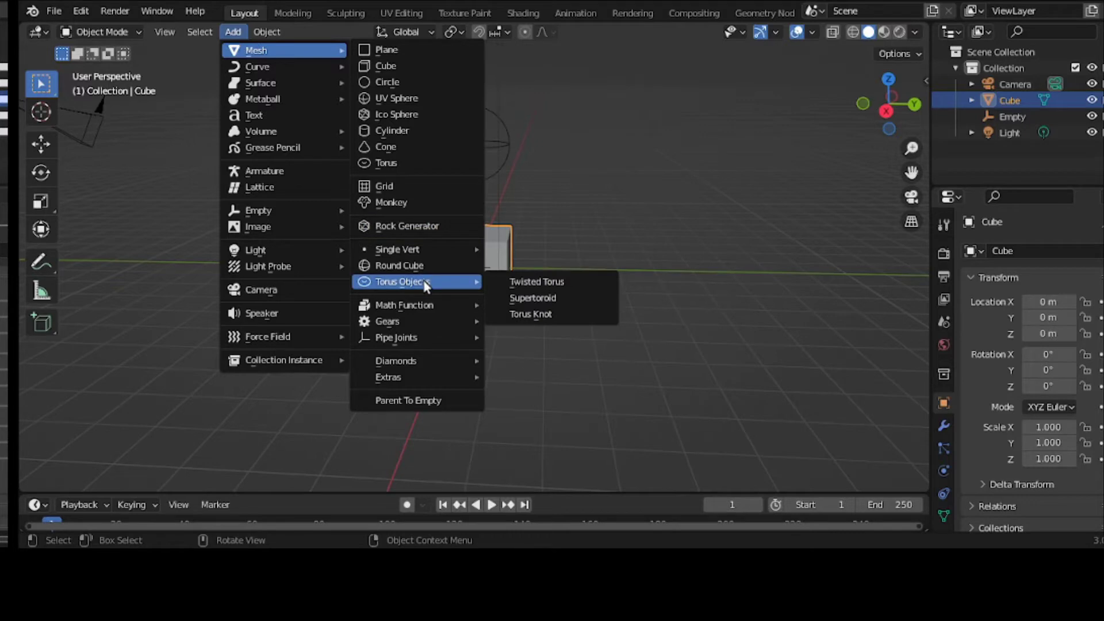
left_click(511, 280)
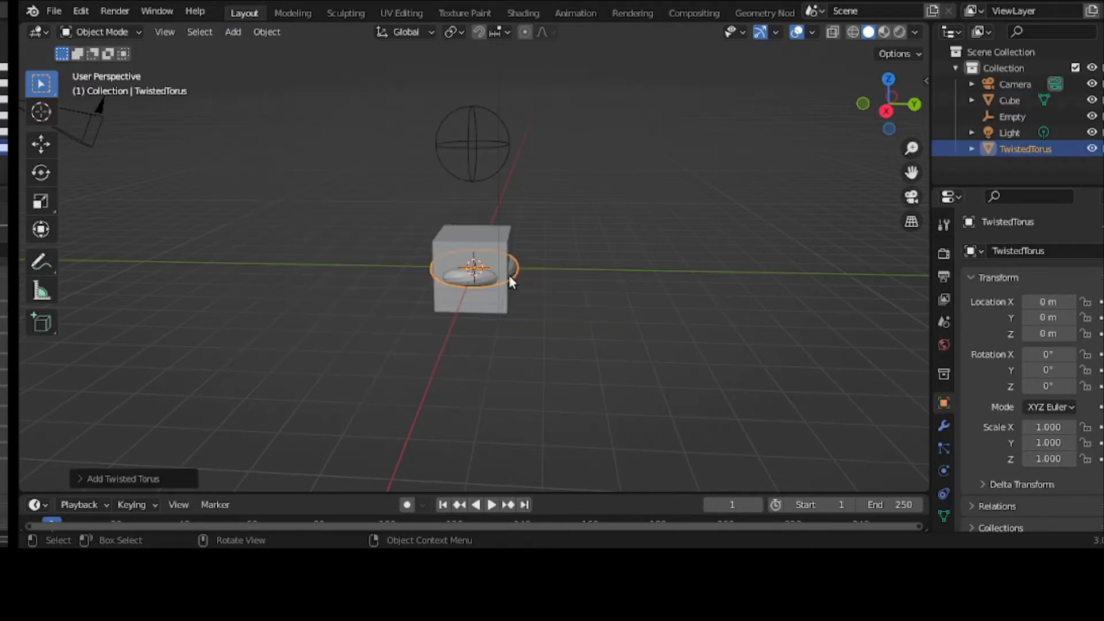
key("g")
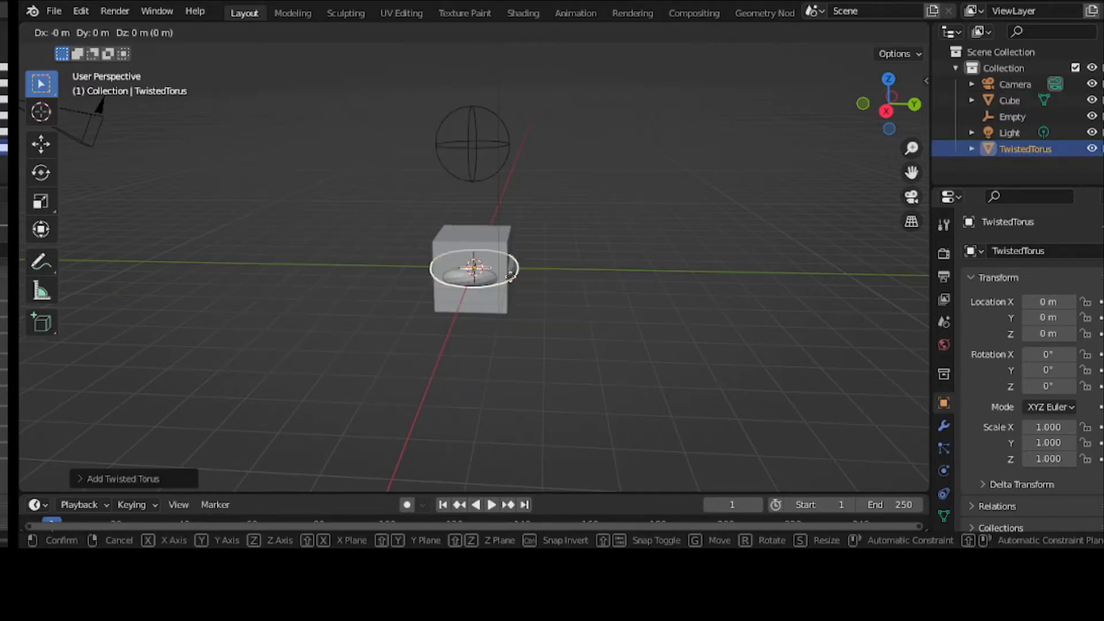
key("y")
left_click(636, 274)
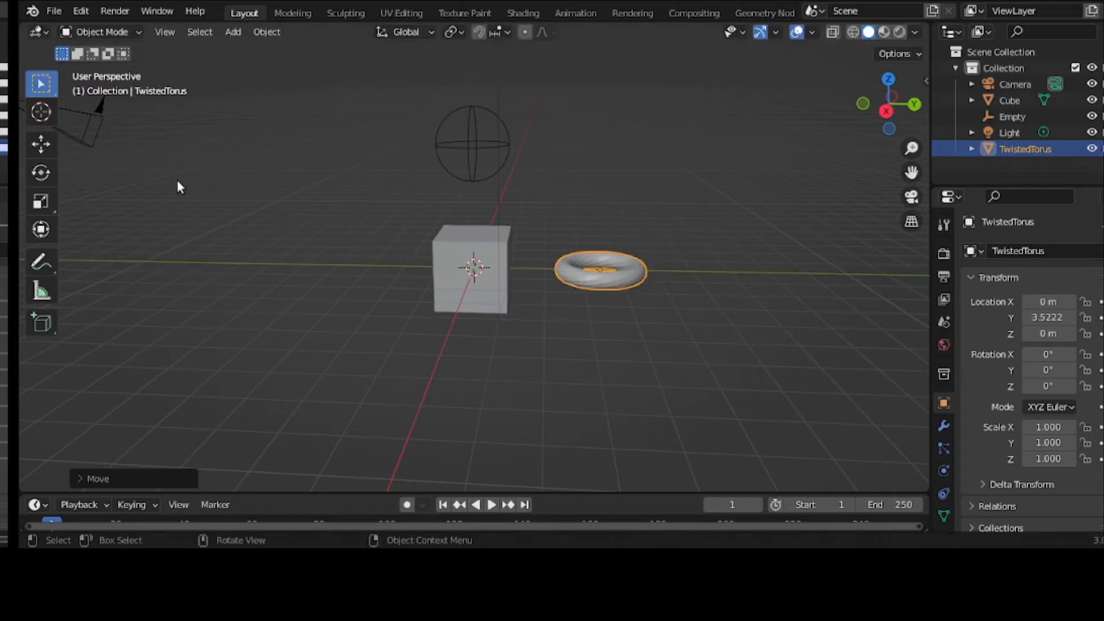
Step: Add a worm gear mesh and move it about 6.23 m along the Y axis, beyond the twisted torus
left_click(233, 32)
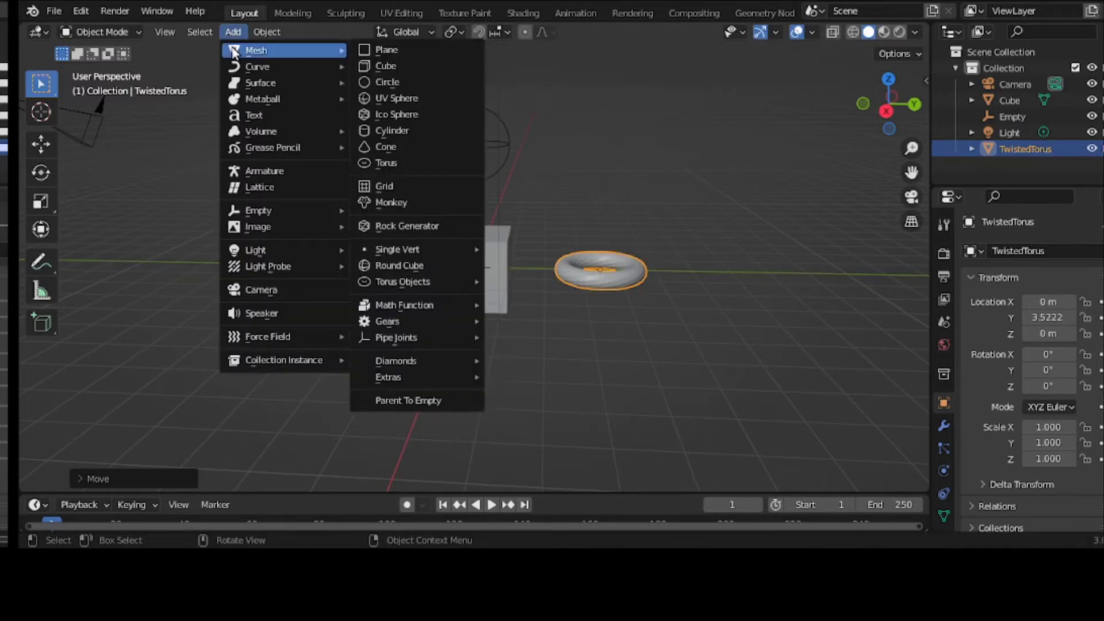
mouse_move(233, 50)
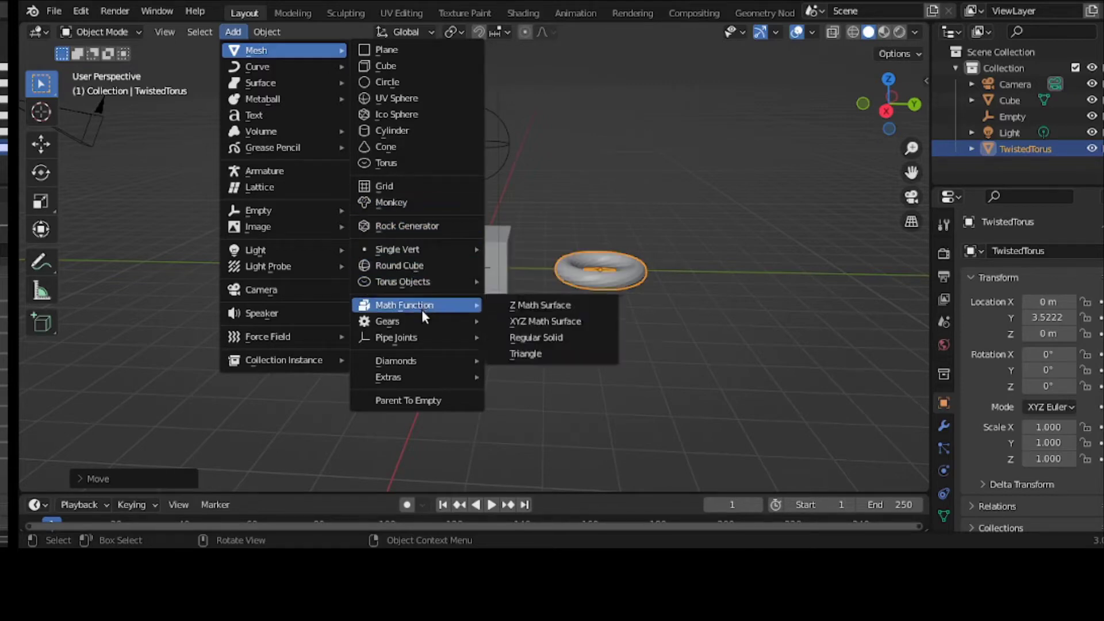
mouse_move(426, 321)
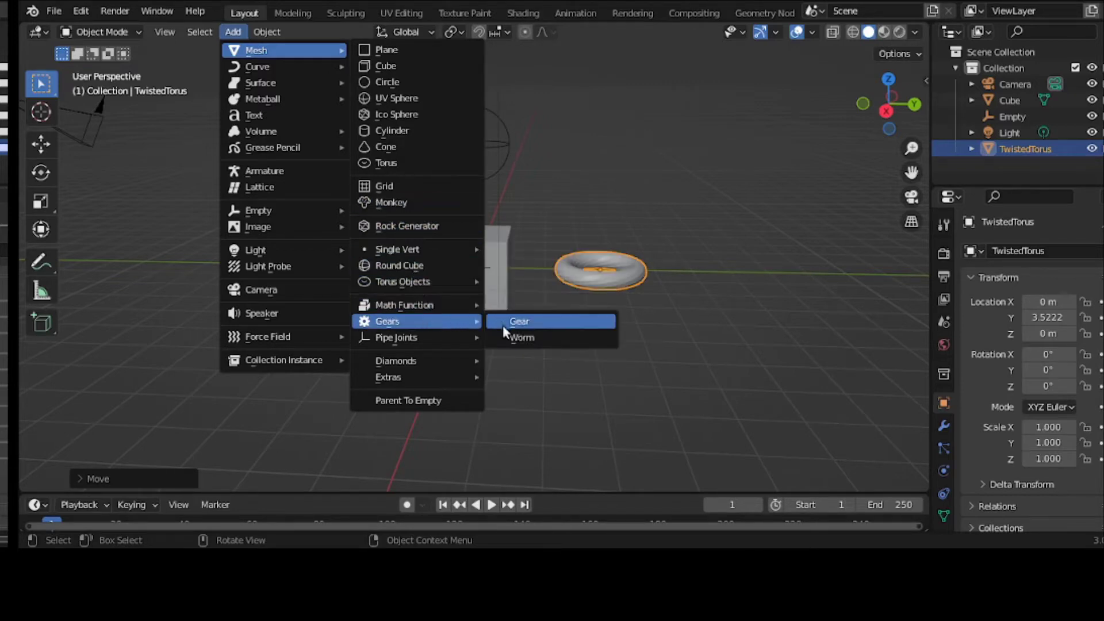
left_click(508, 340)
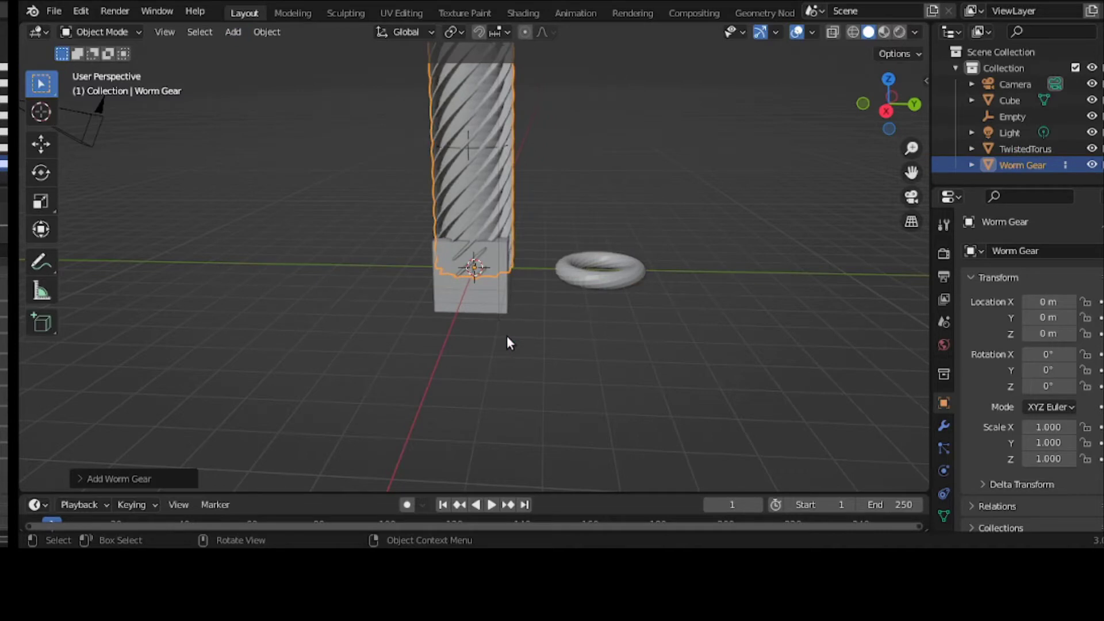
key("g")
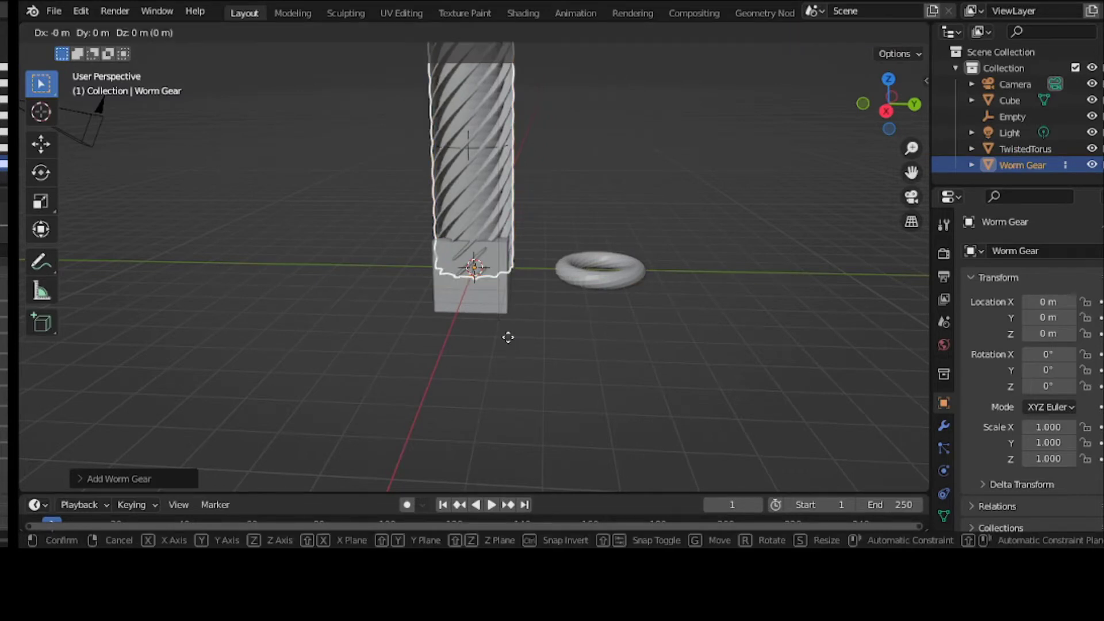
key("y")
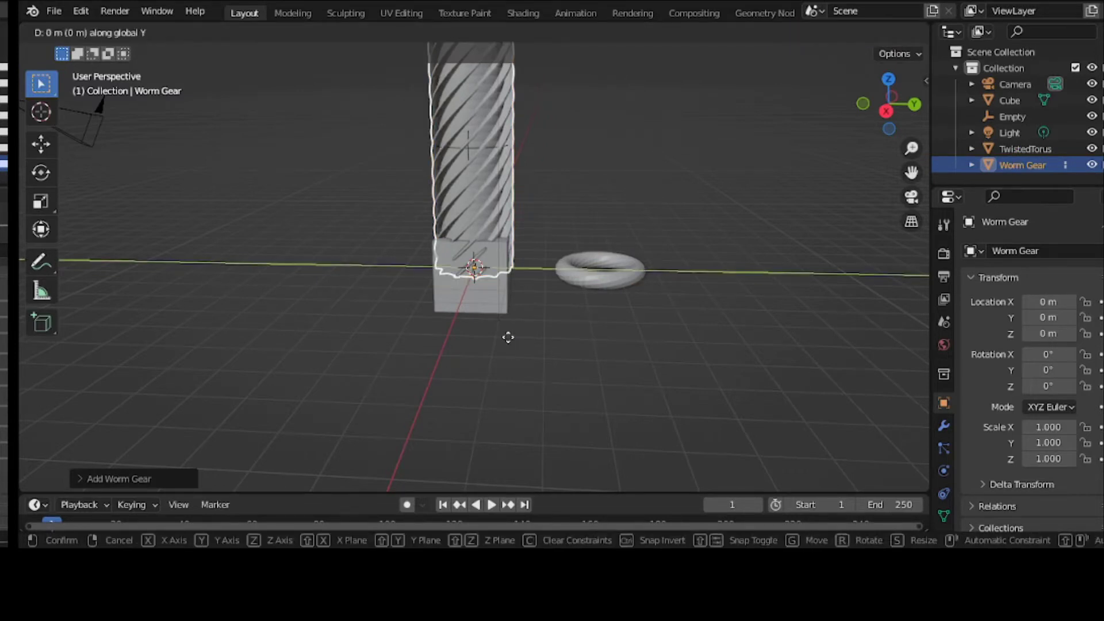
left_click(735, 316)
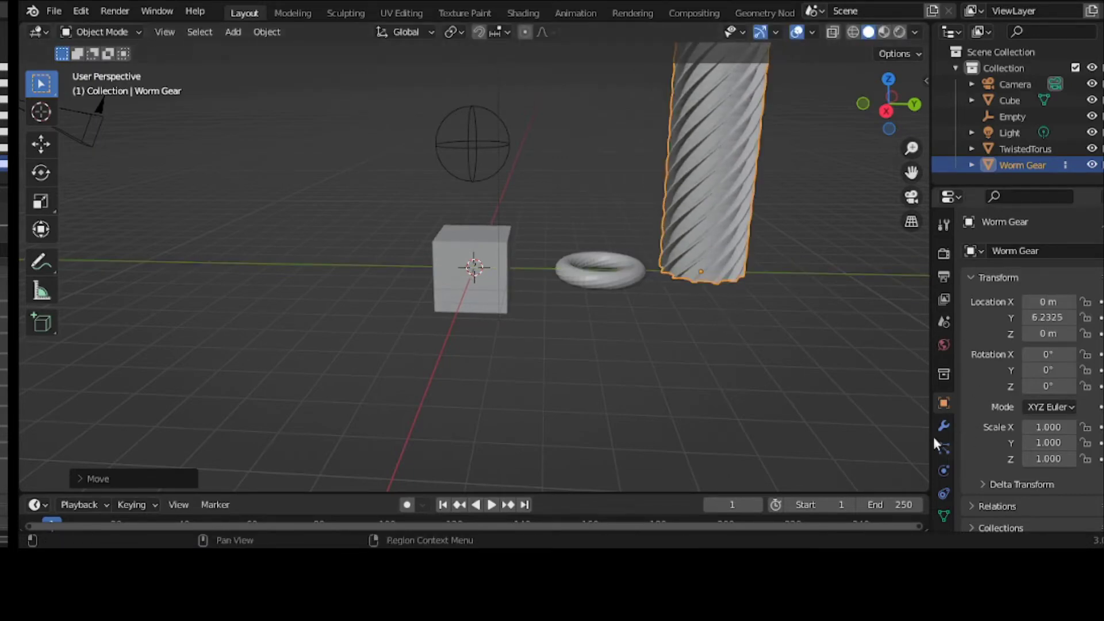
Step: Create a new material for the worm gear and set its viewport display color to green
scroll(950, 443, "down", 2)
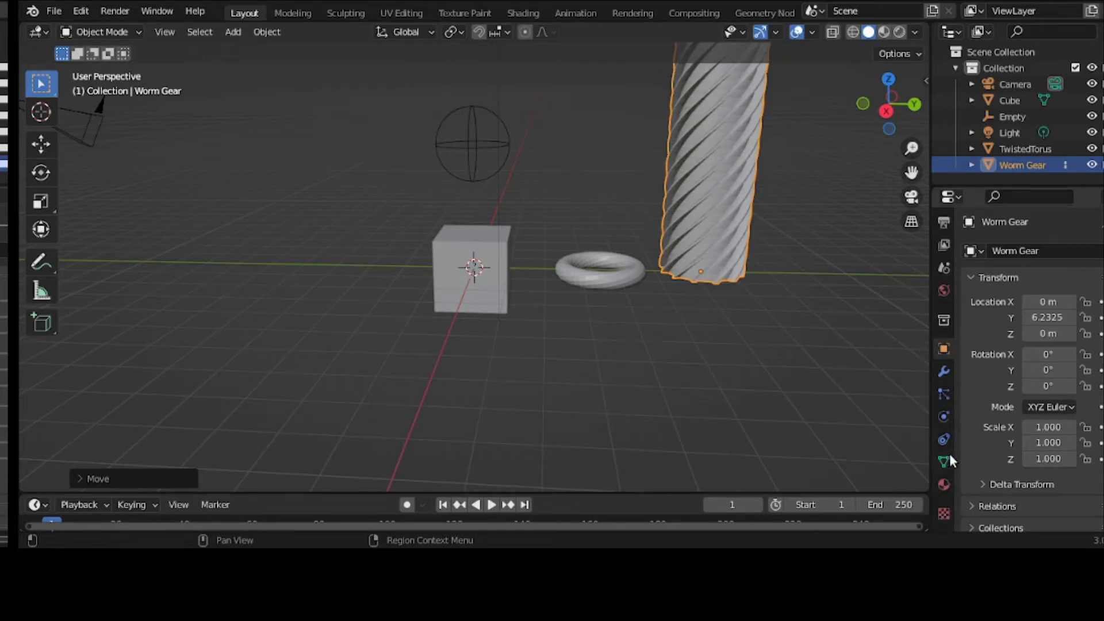
left_click(944, 484)
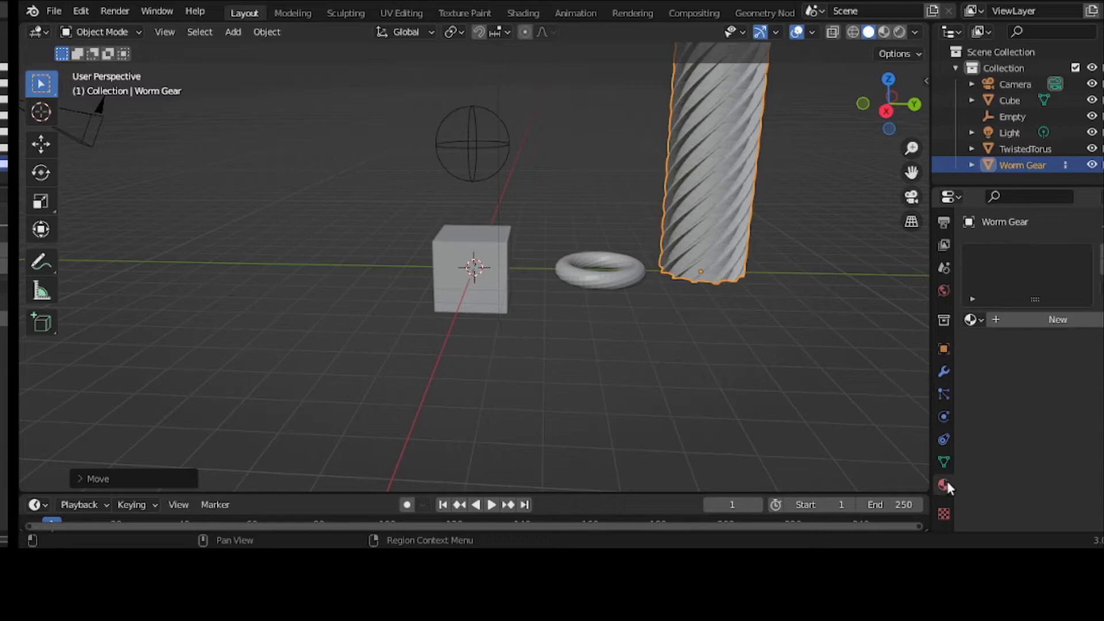
left_click(1027, 327)
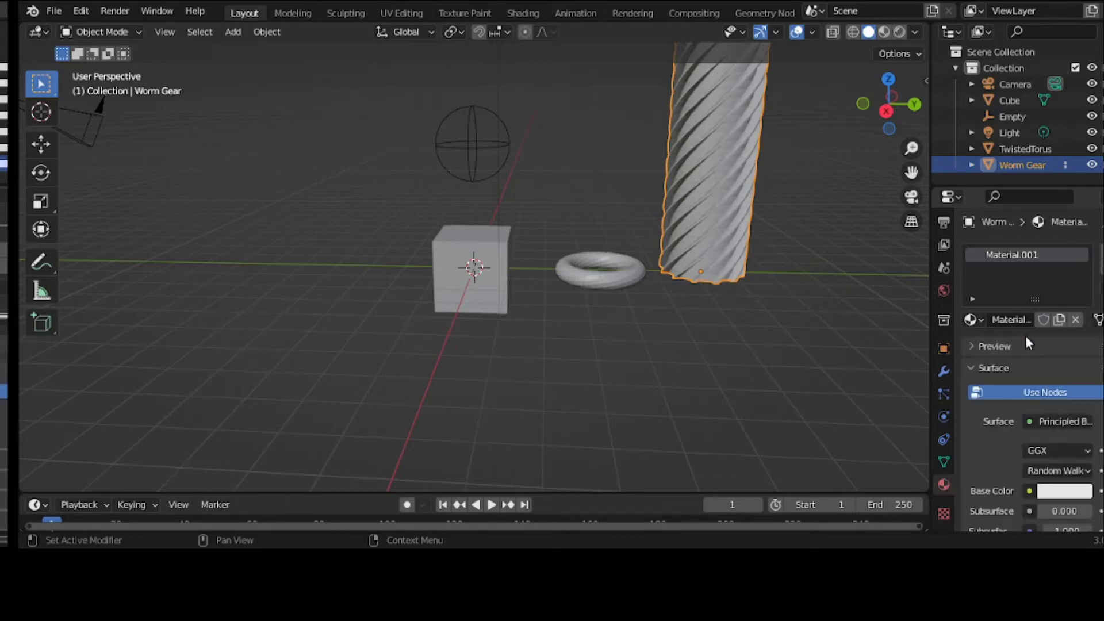
left_click(985, 363)
left_click(983, 412)
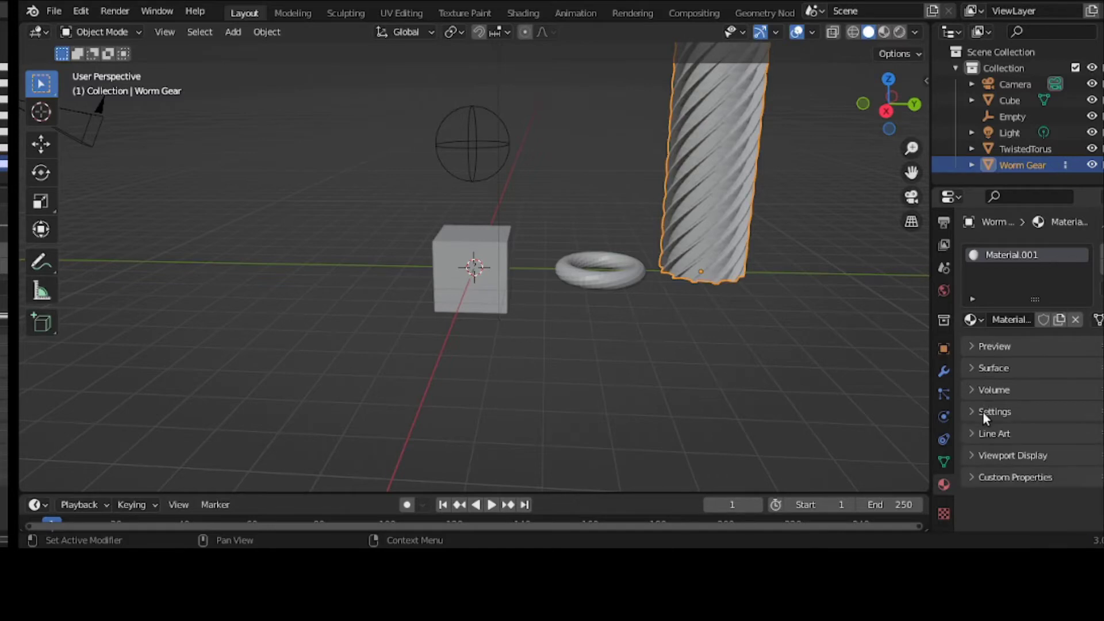
left_click(1008, 454)
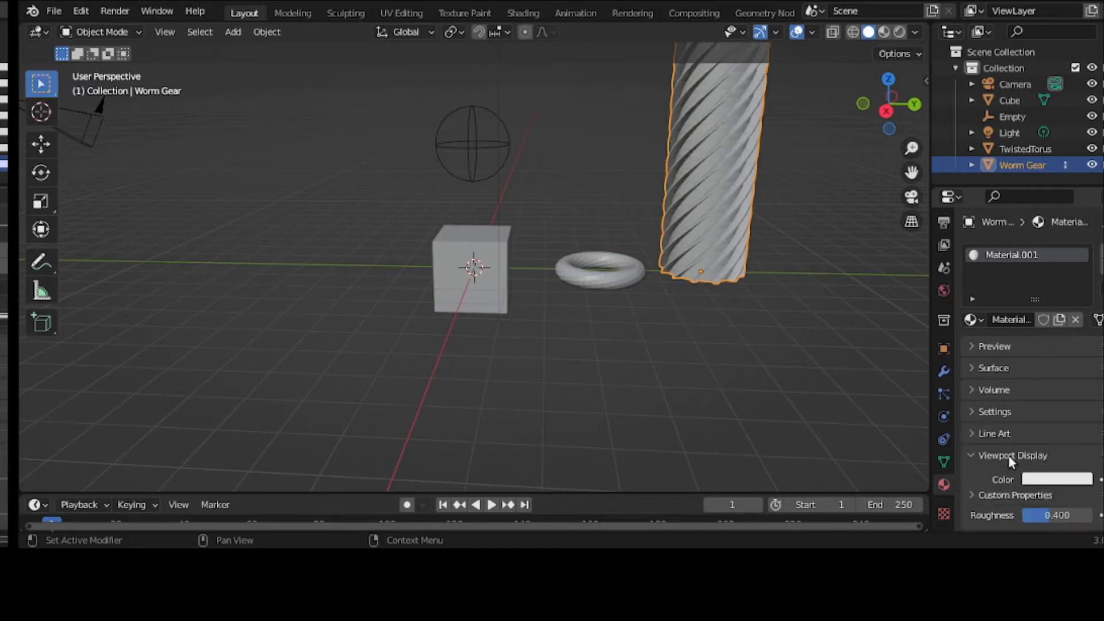
left_click(1043, 473)
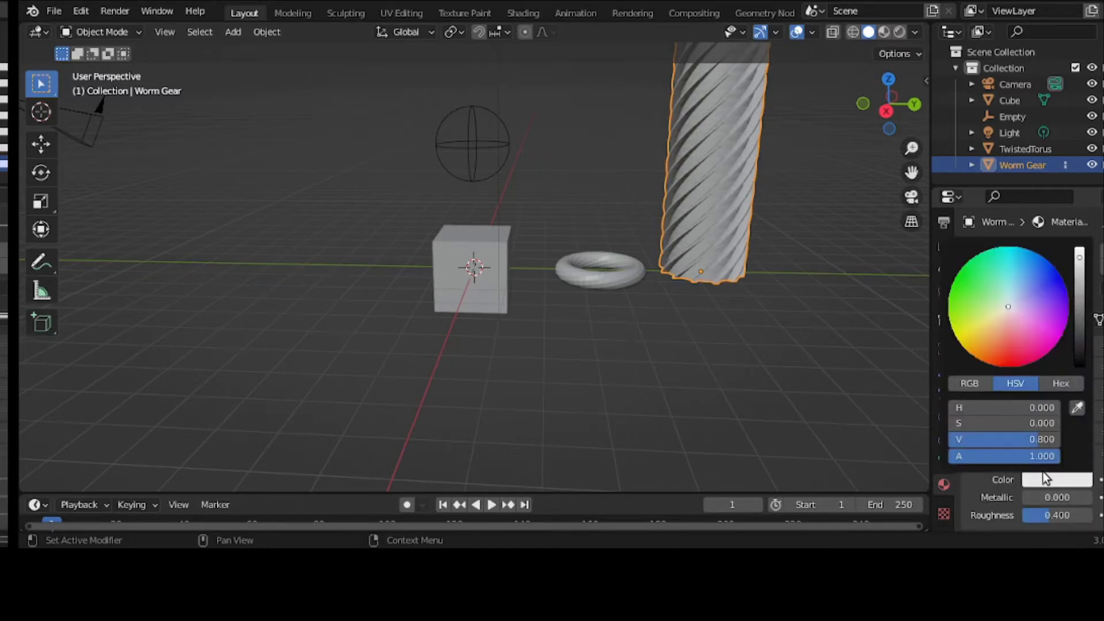
left_click(964, 291)
Step: Give the twisted torus a new material with a blue viewport display color, and deselect it
left_click(592, 280)
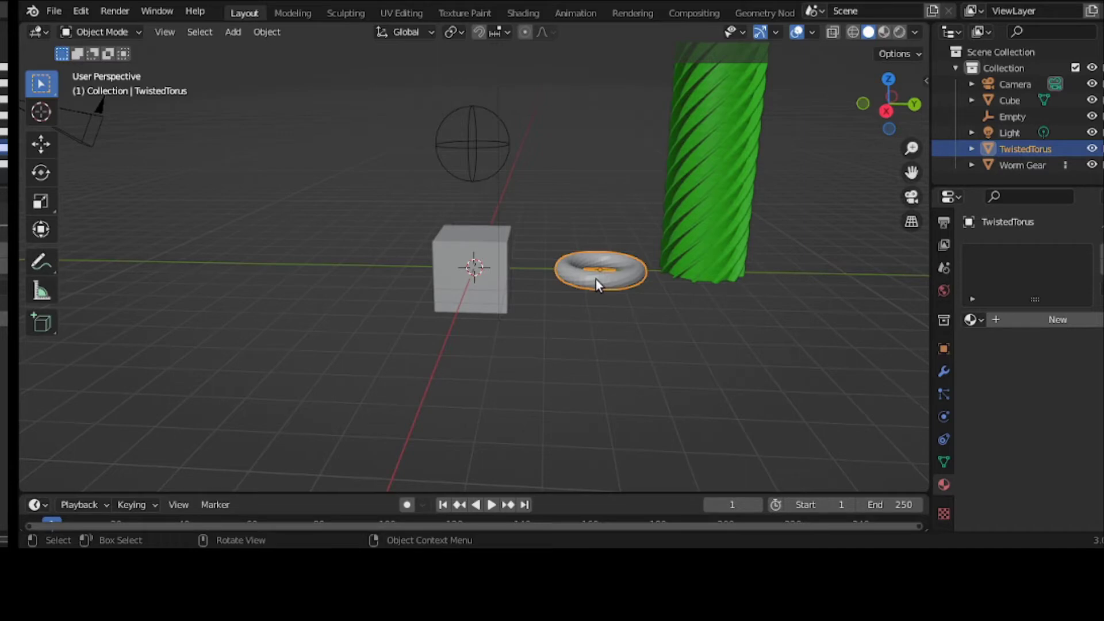
left_click(1042, 318)
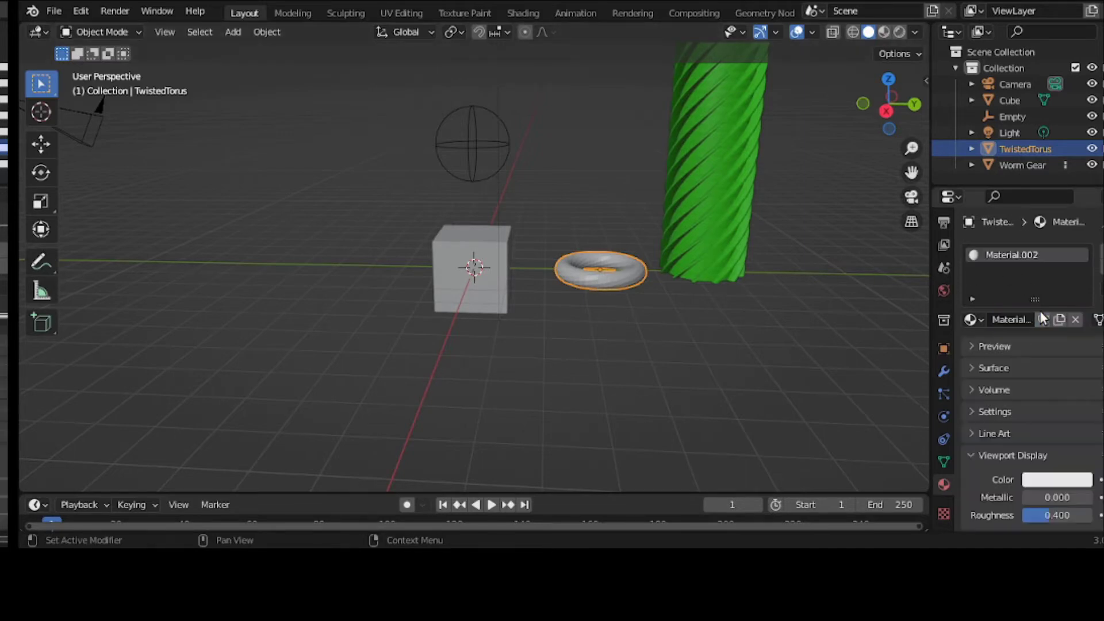
left_click(1076, 478)
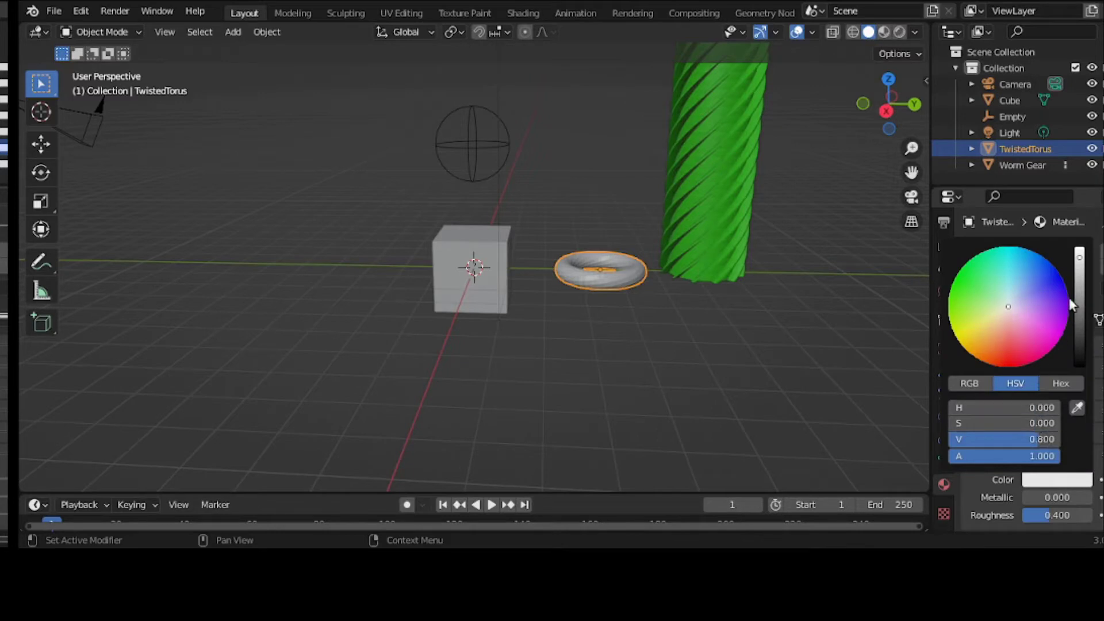
left_click(1055, 287)
left_click(801, 371)
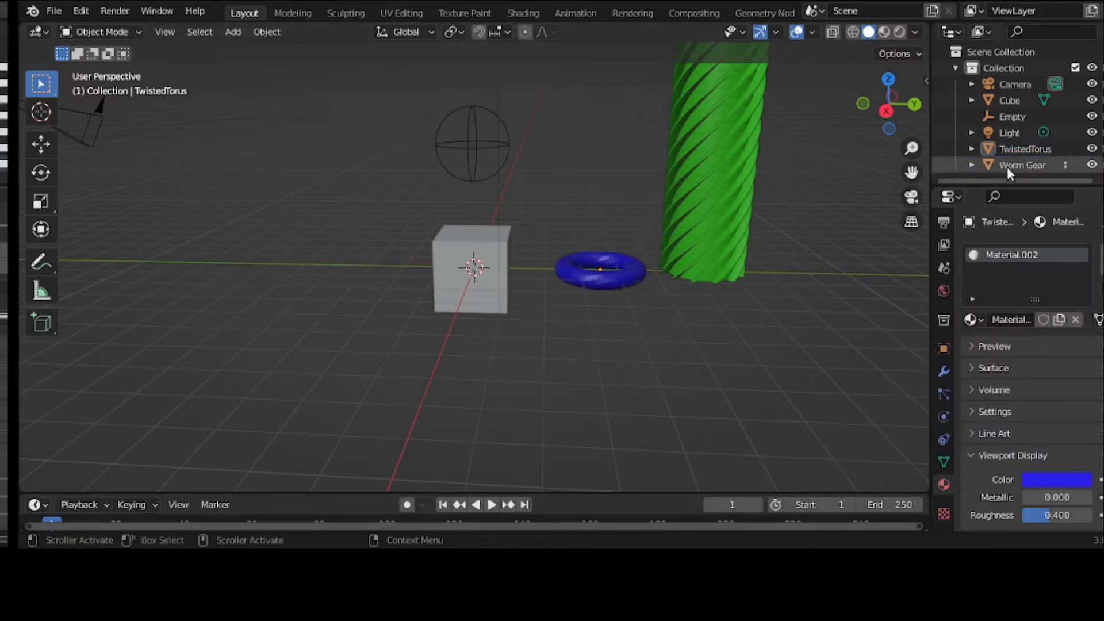
Step: Create a new collection inside the existing Collection and name it OBJECTS
right_click(995, 74)
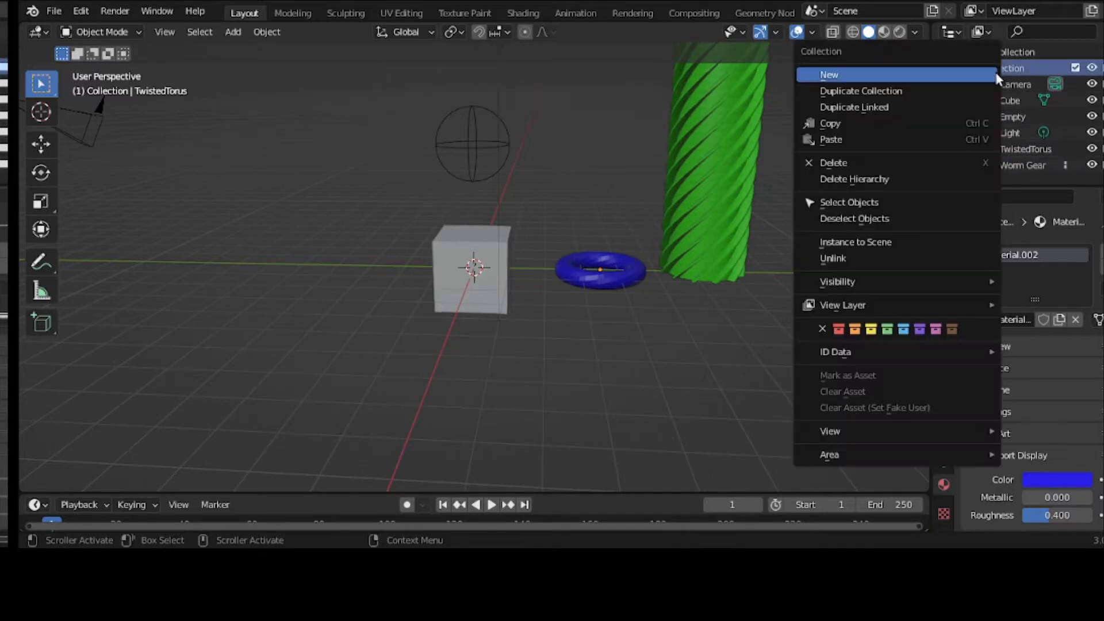
left_click(996, 73)
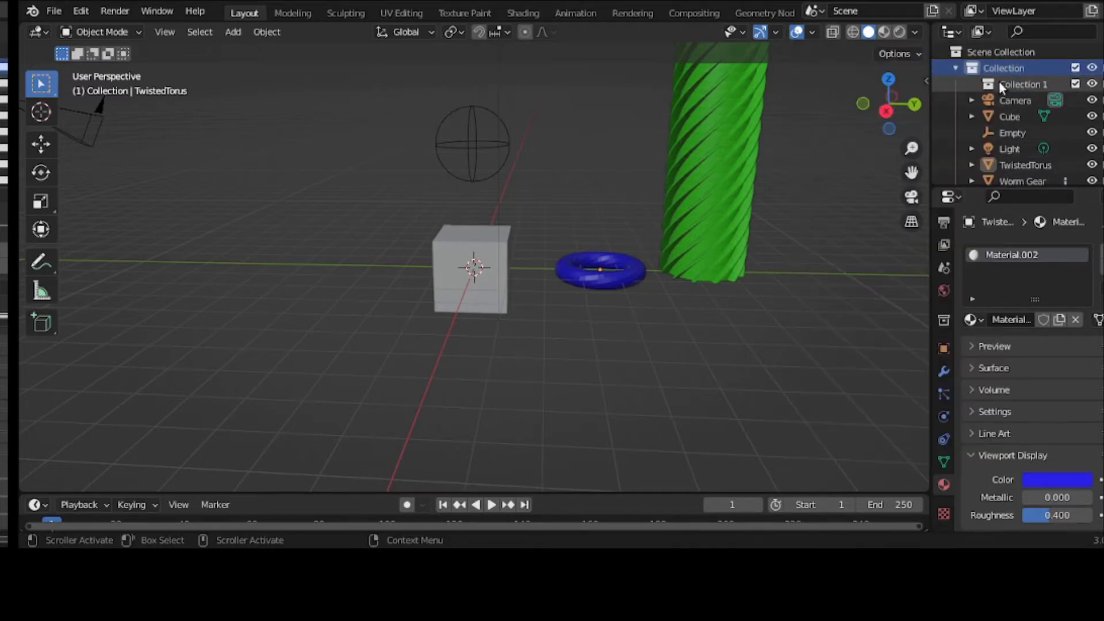
double_click(1026, 84)
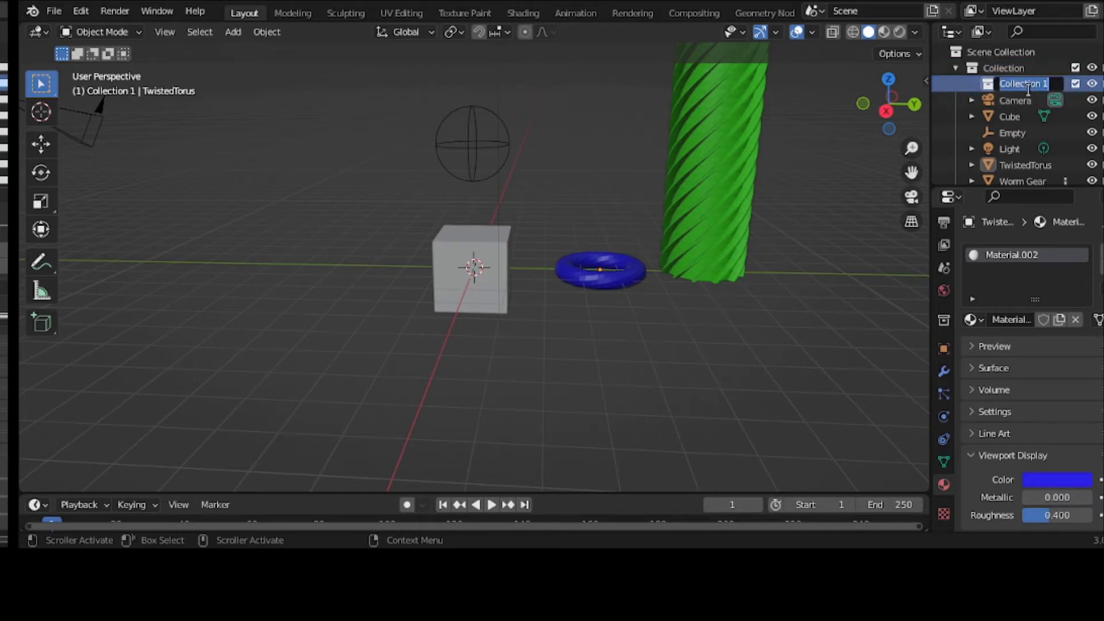
type("C")
type("BJECTS")
key("Return")
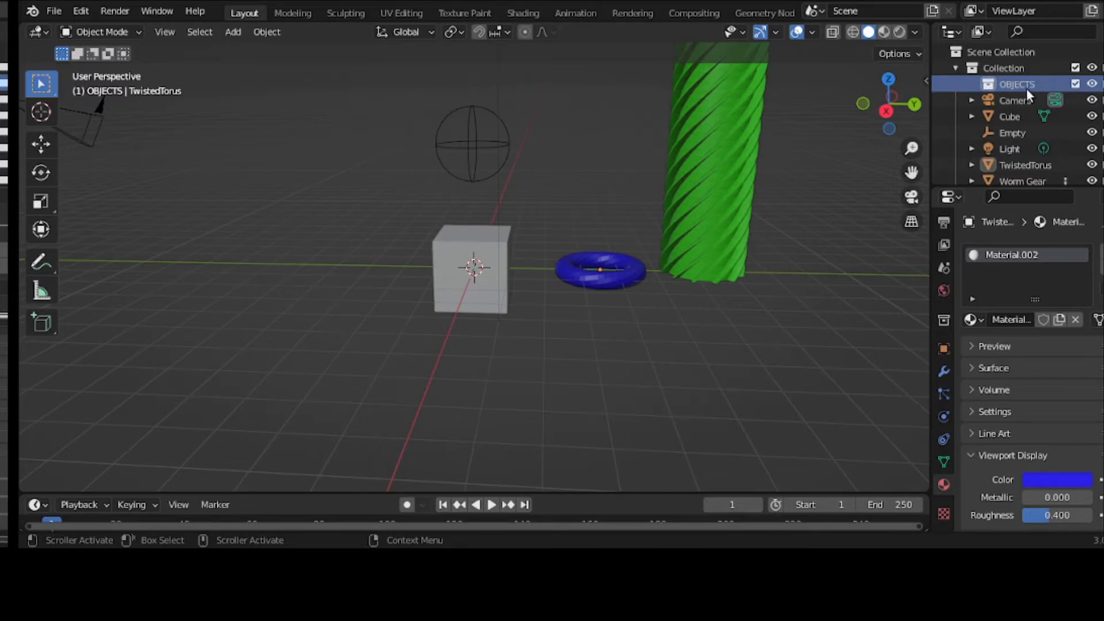
scroll(1033, 140, "down", 1)
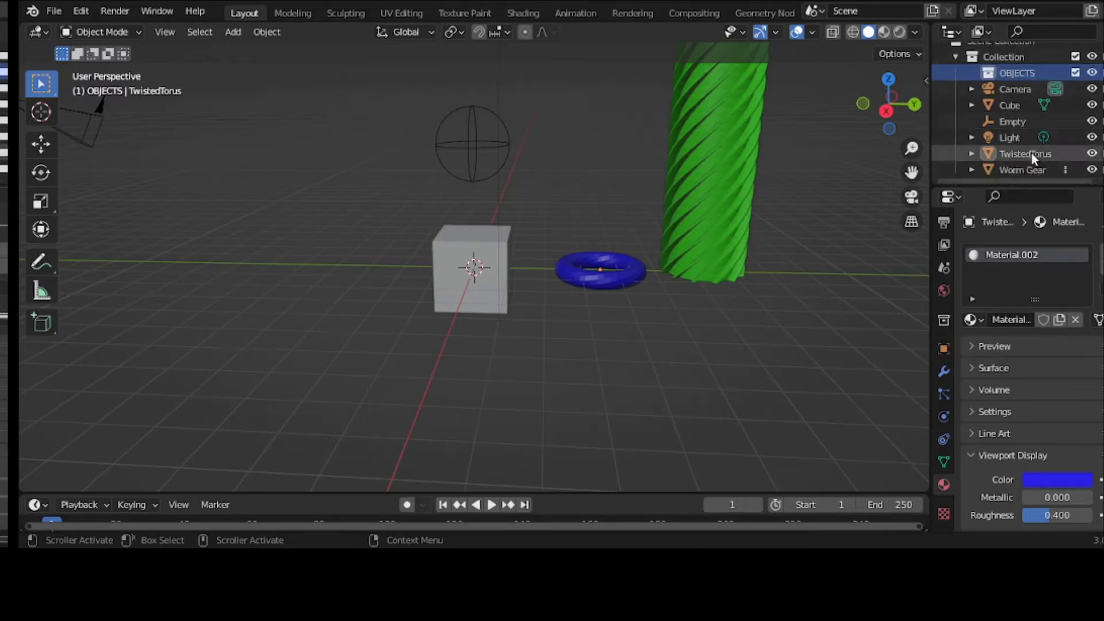
Step: Put the twisted torus and the worm gear into the OBJECTS collection and collapse it in the outliner
left_click_drag(1029, 152, 1013, 78)
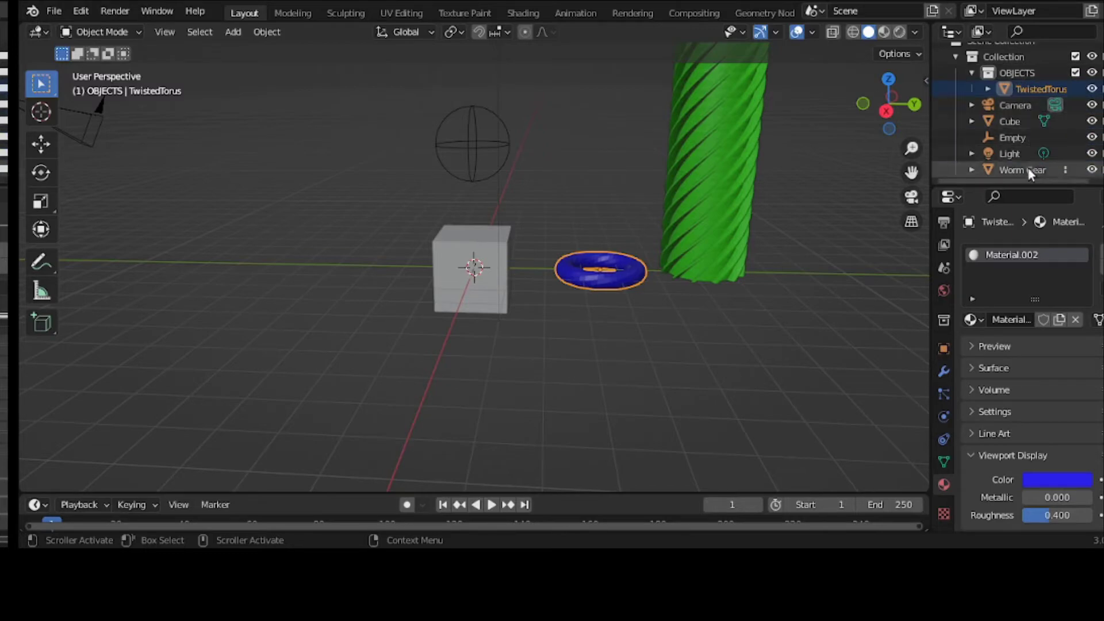
left_click_drag(1028, 170, 1020, 80)
left_click(971, 72)
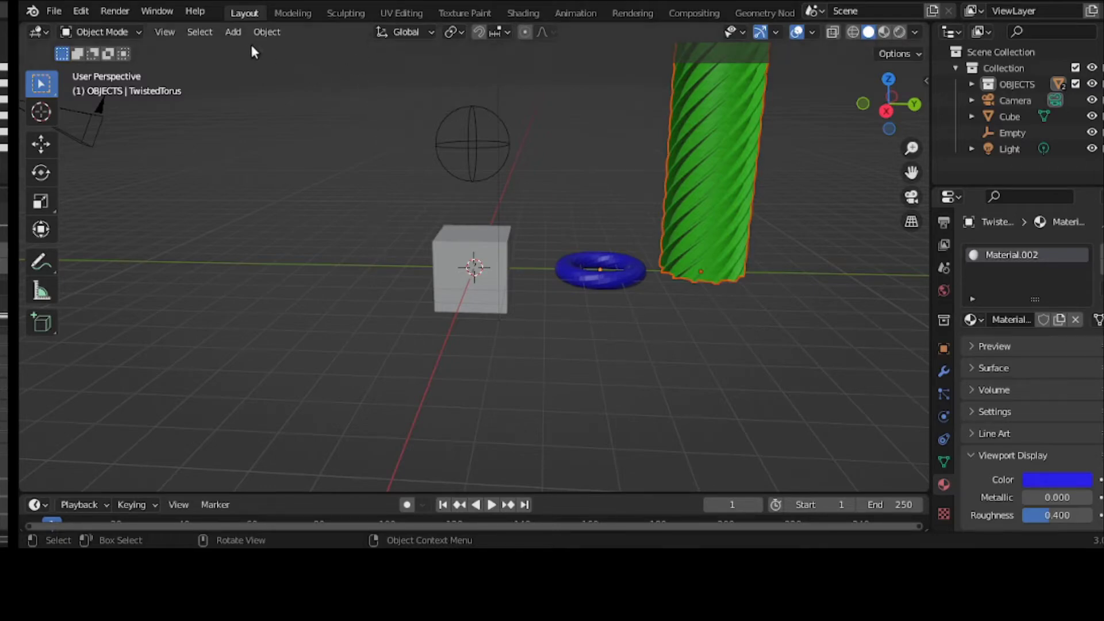
Step: Add a cylinder mesh and move it in the negative Y direction, well clear of the cube on the side opposite the torus
left_click(232, 32)
mouse_move(244, 50)
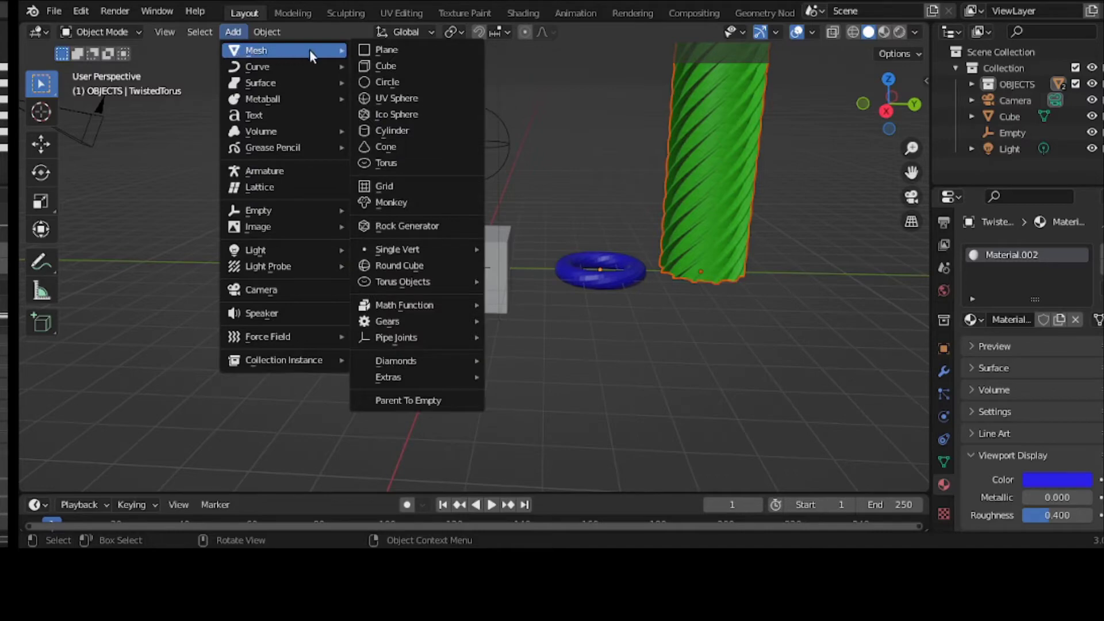
left_click(406, 131)
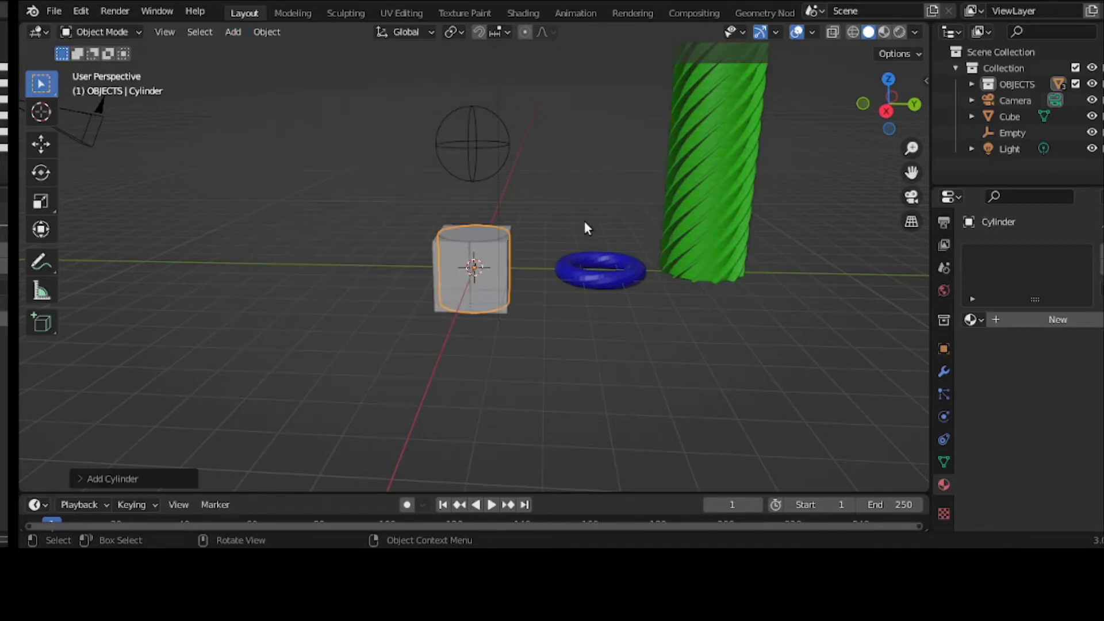
key("g")
key("y")
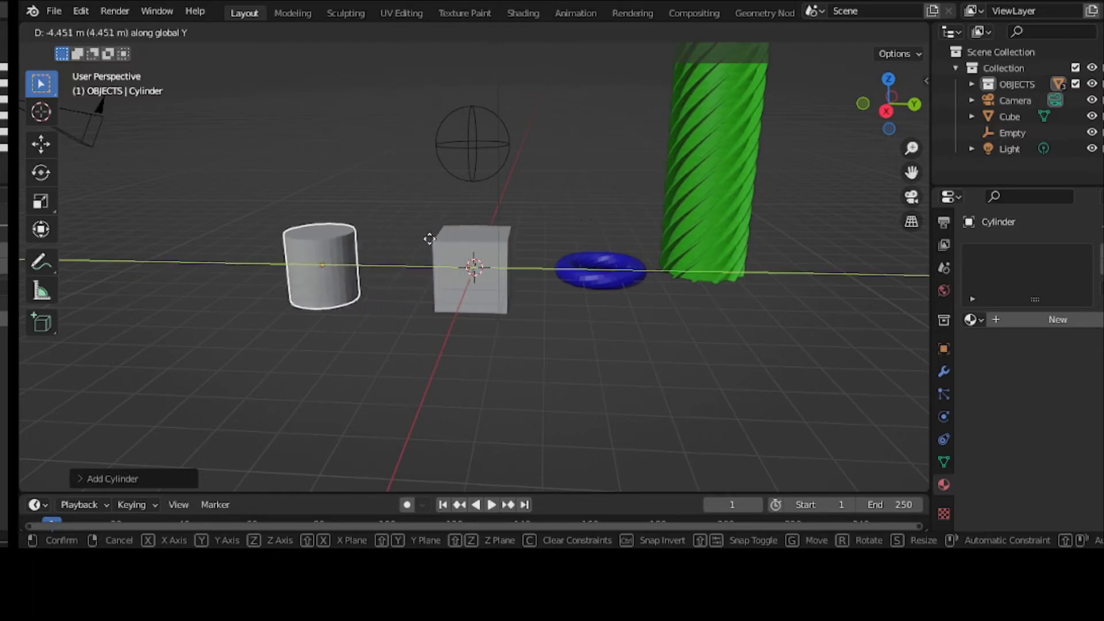
left_click(401, 239)
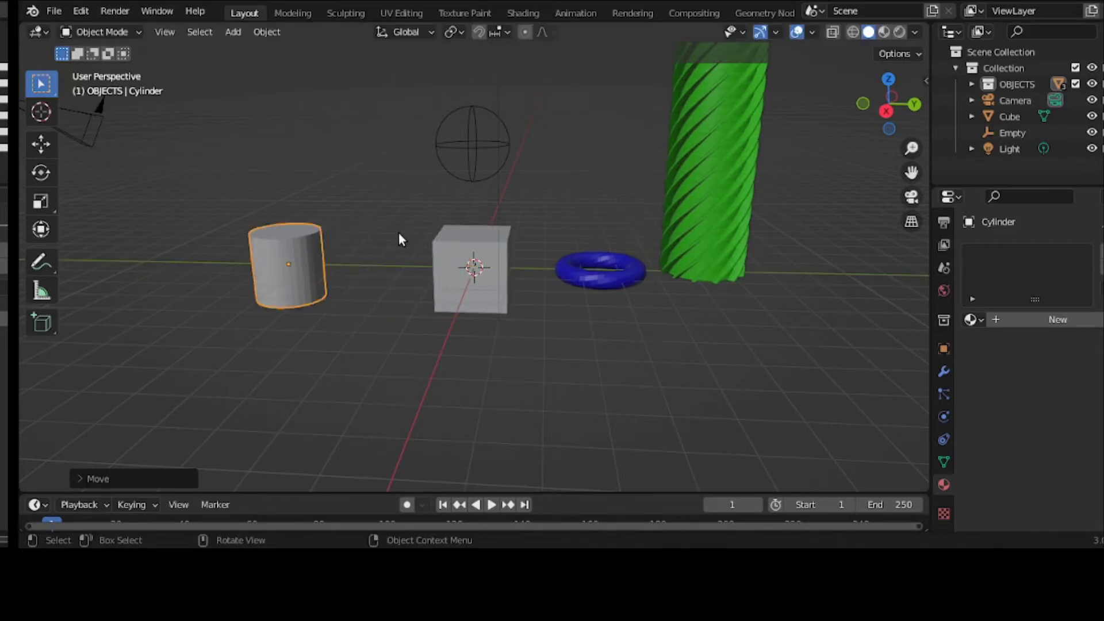
Step: Rotate the cylinder 90° about the global X axis so it lies along the Y axis
key("r")
key("x")
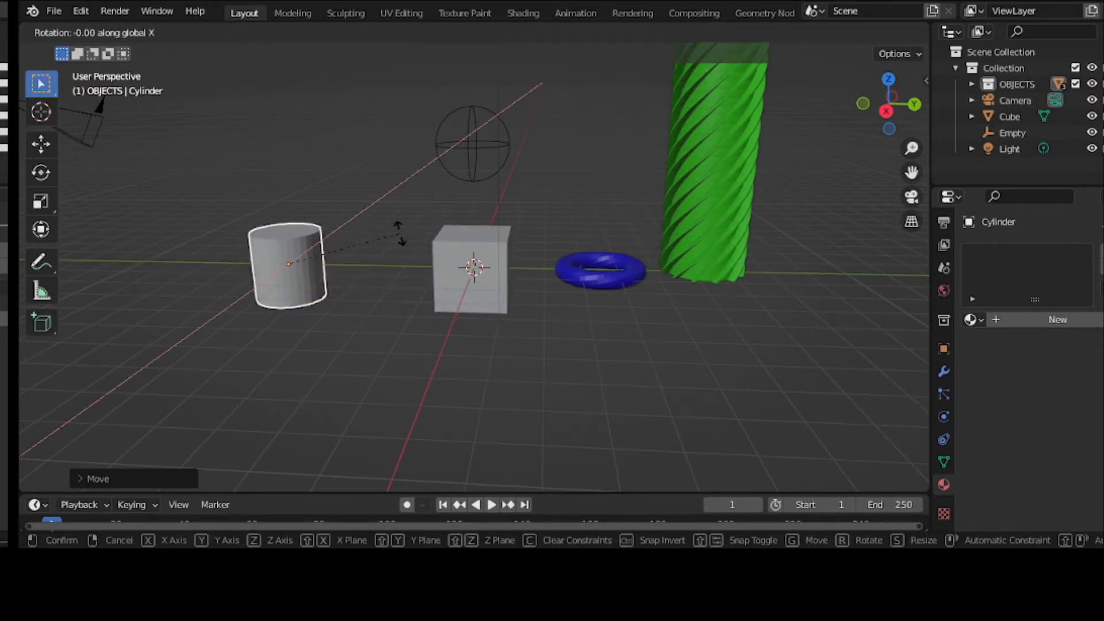
type("9")
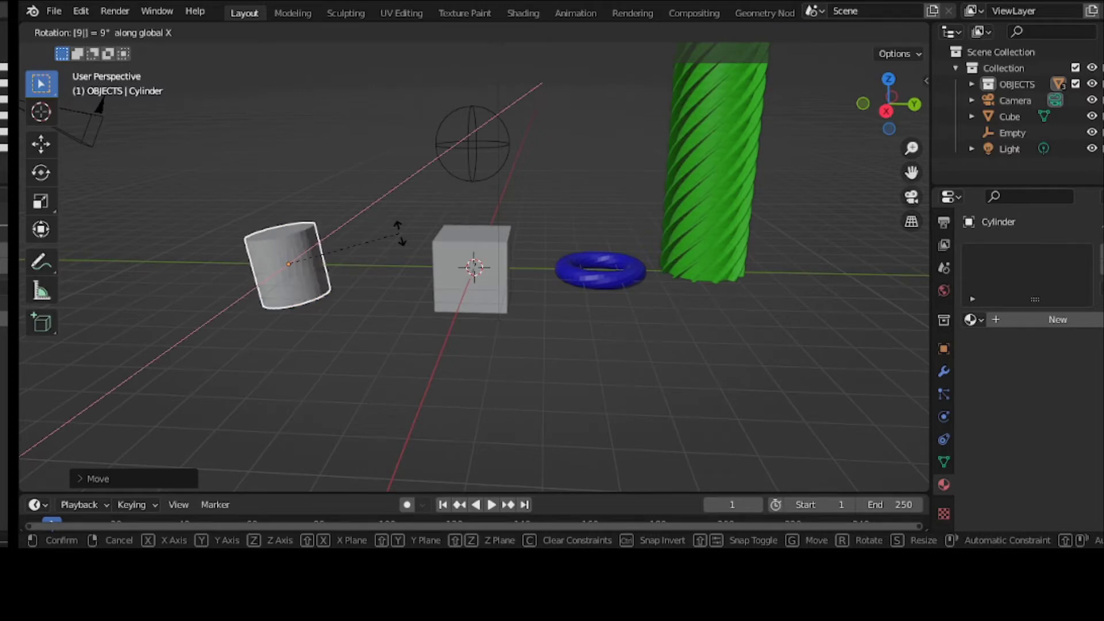
type("0")
key("Return")
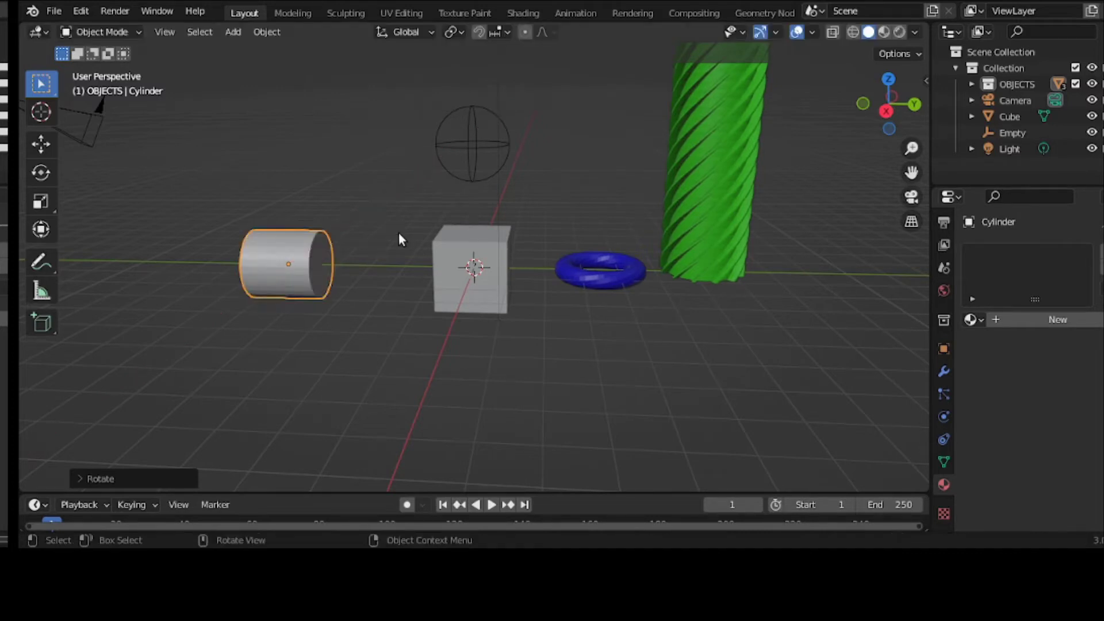
Step: Scale the cylinder up uniformly to a little more than twice its size
scroll(294, 251, "up", 1)
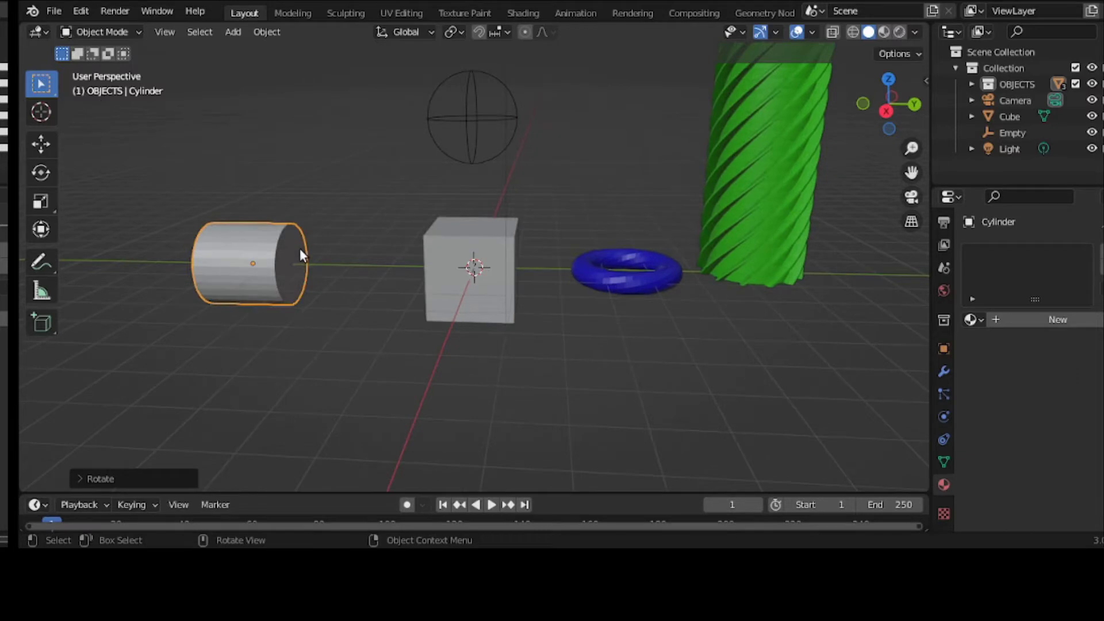
key("s")
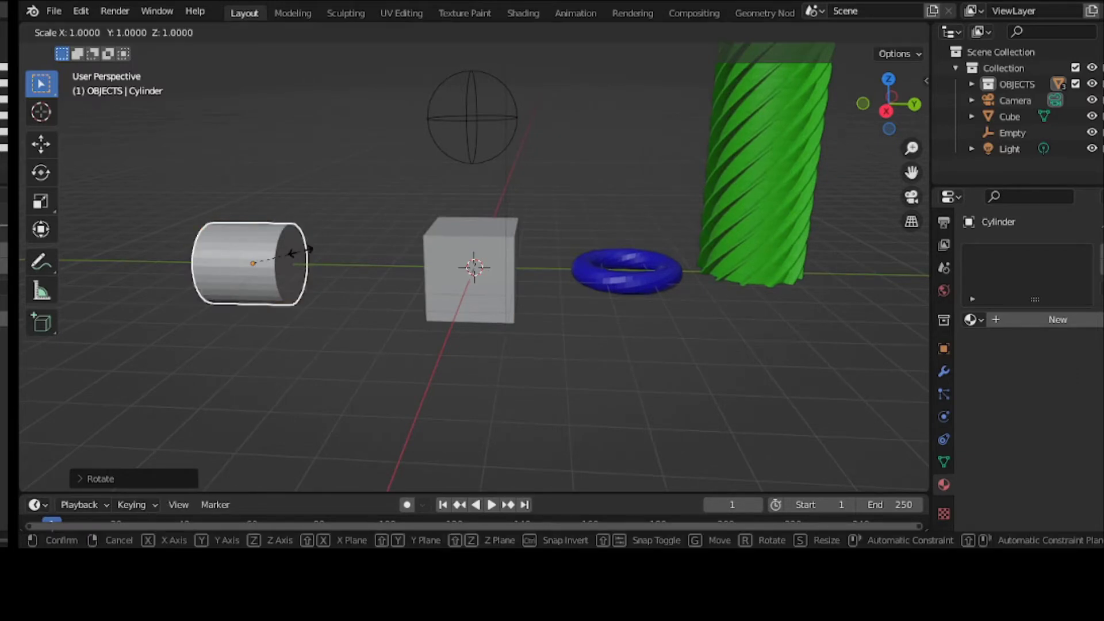
key("Escape")
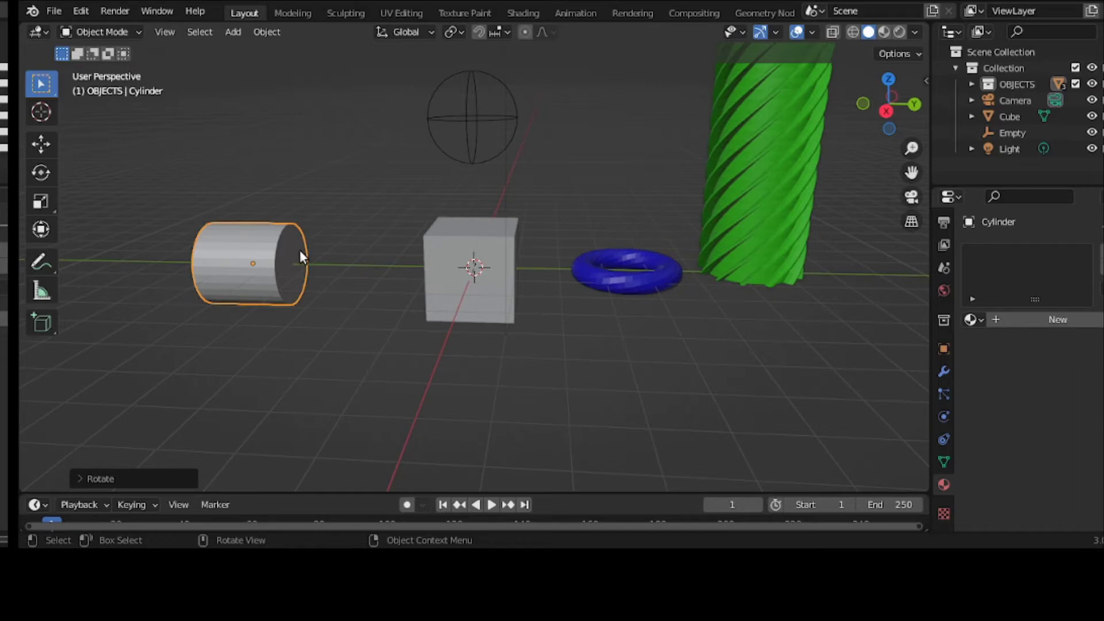
key("s")
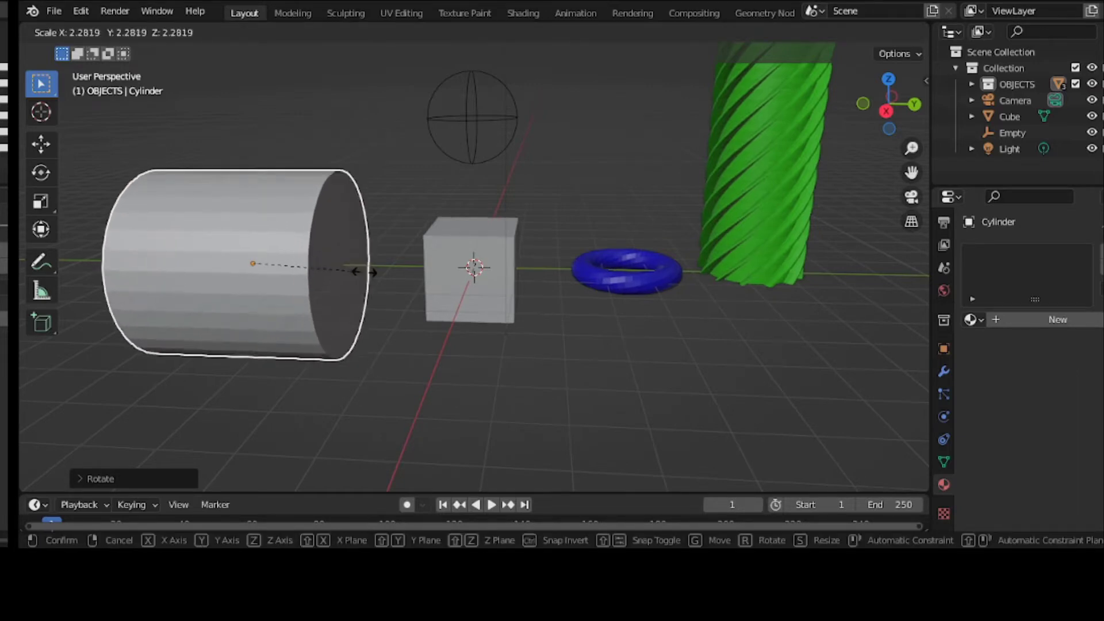
left_click(370, 272)
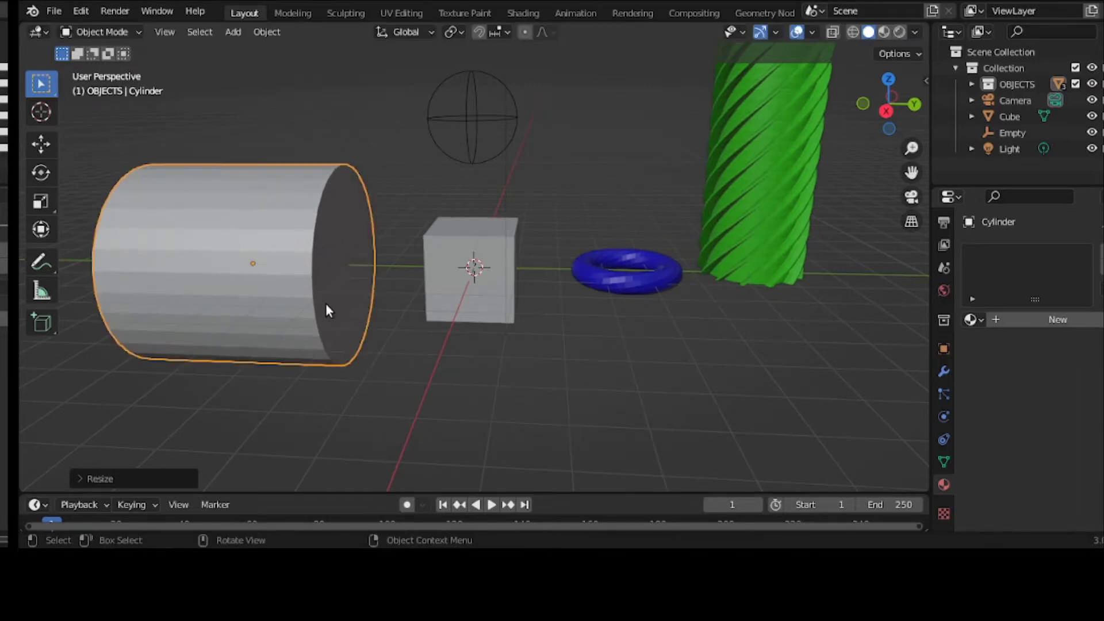
Step: Stretch the cylinder along the global Y axis into a long pipe reaching to the worm gear
scroll(323, 292, "down", 3)
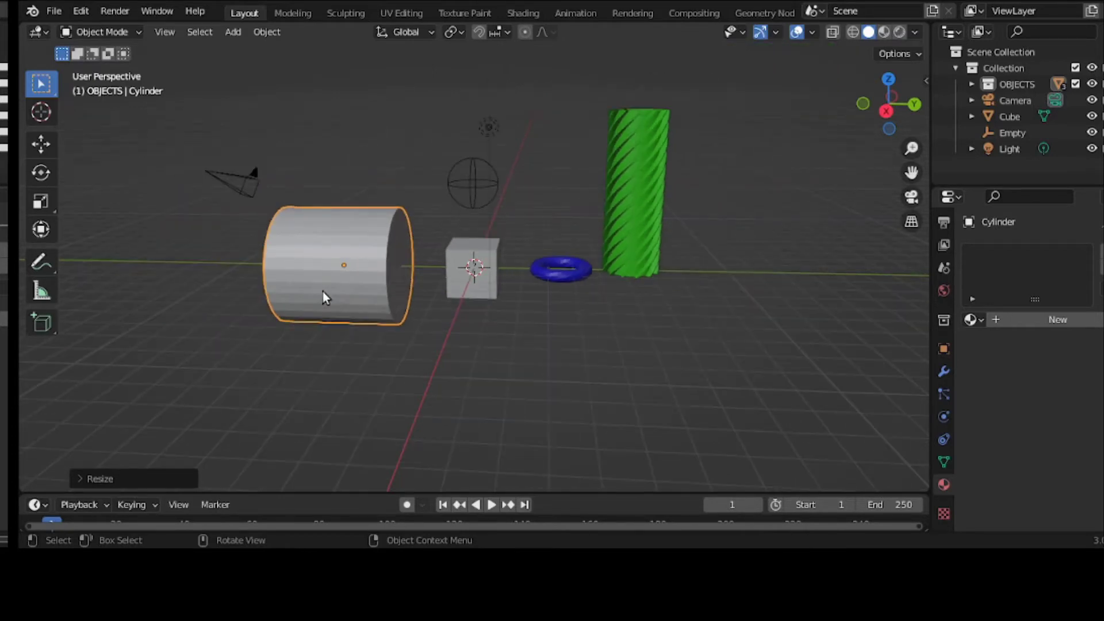
key("s")
key("y")
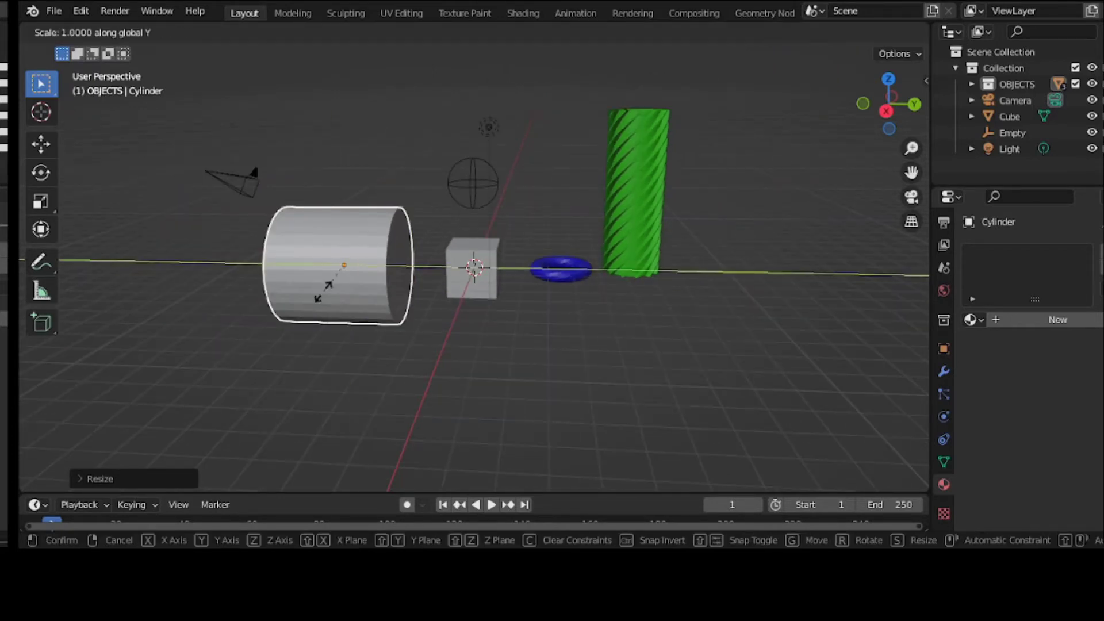
key("y")
right_click(310, 291)
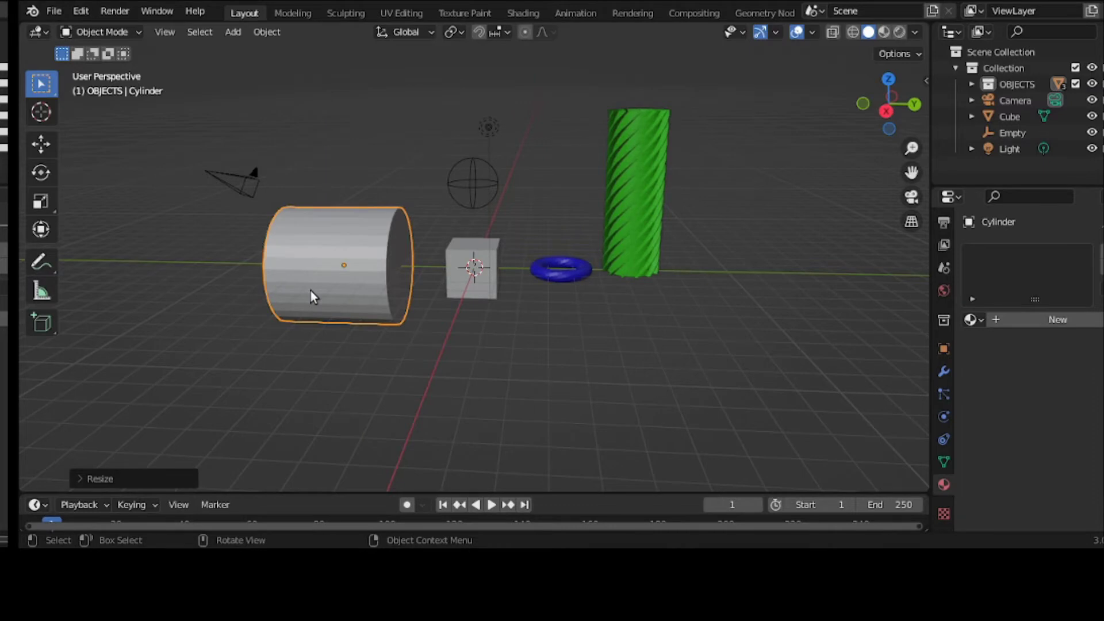
key("s")
key("y")
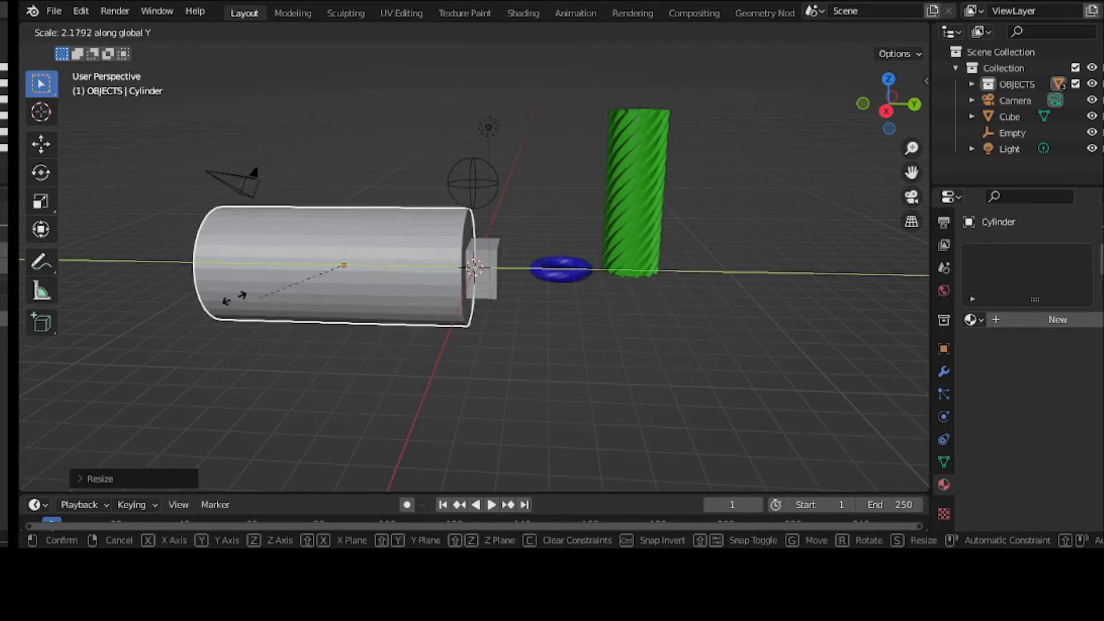
left_click(131, 282)
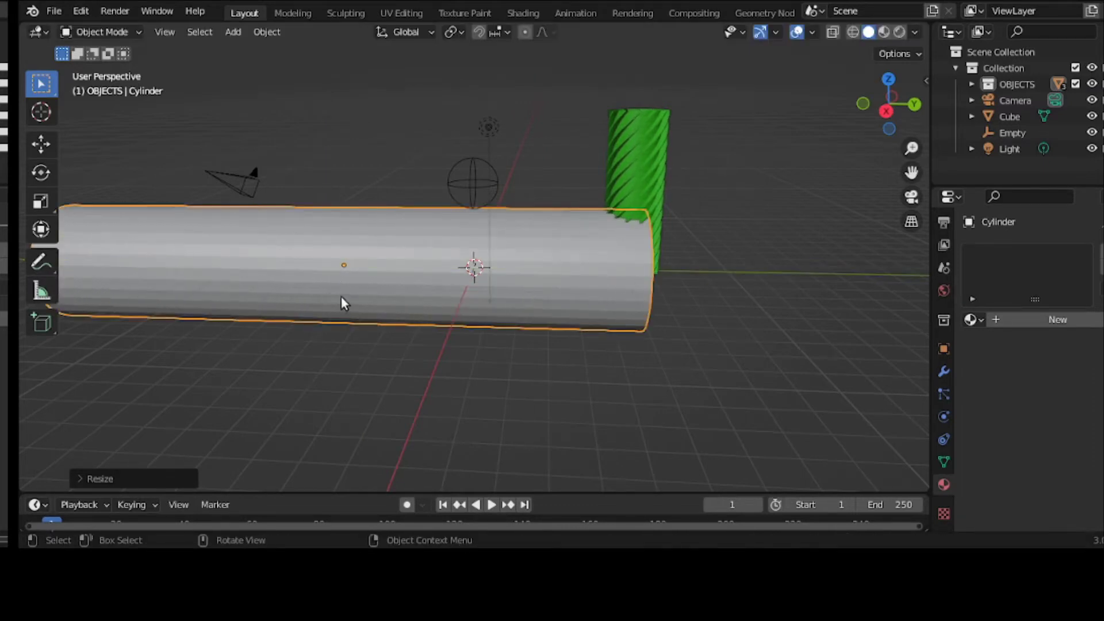
Step: Move the long cylinder in the negative Y direction until its near end is clear of the cube
key("g")
key("y")
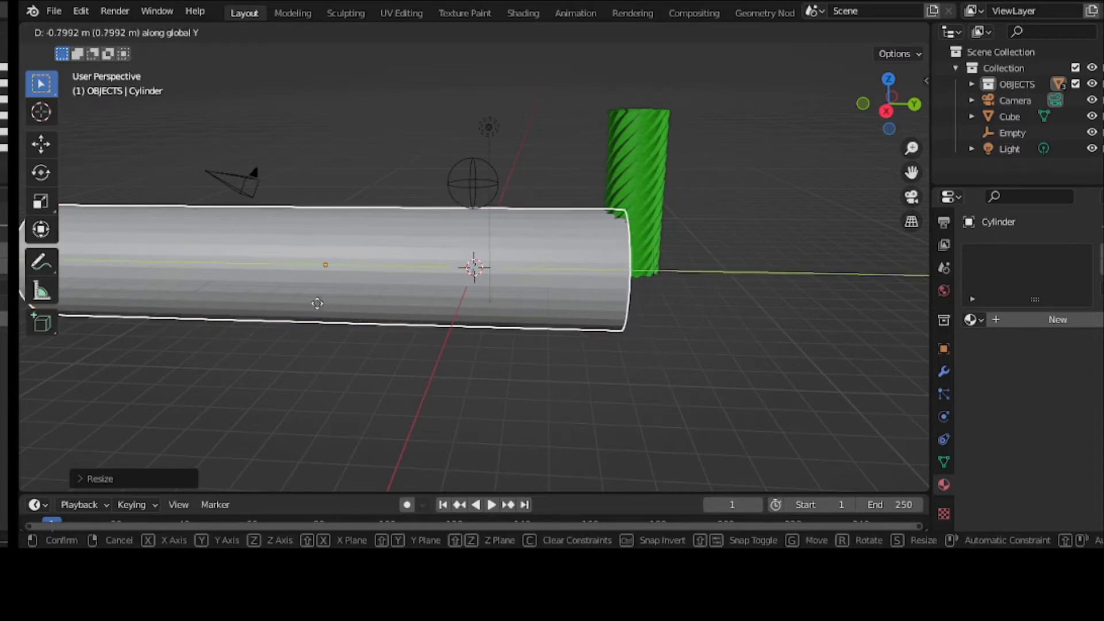
left_click(60, 316)
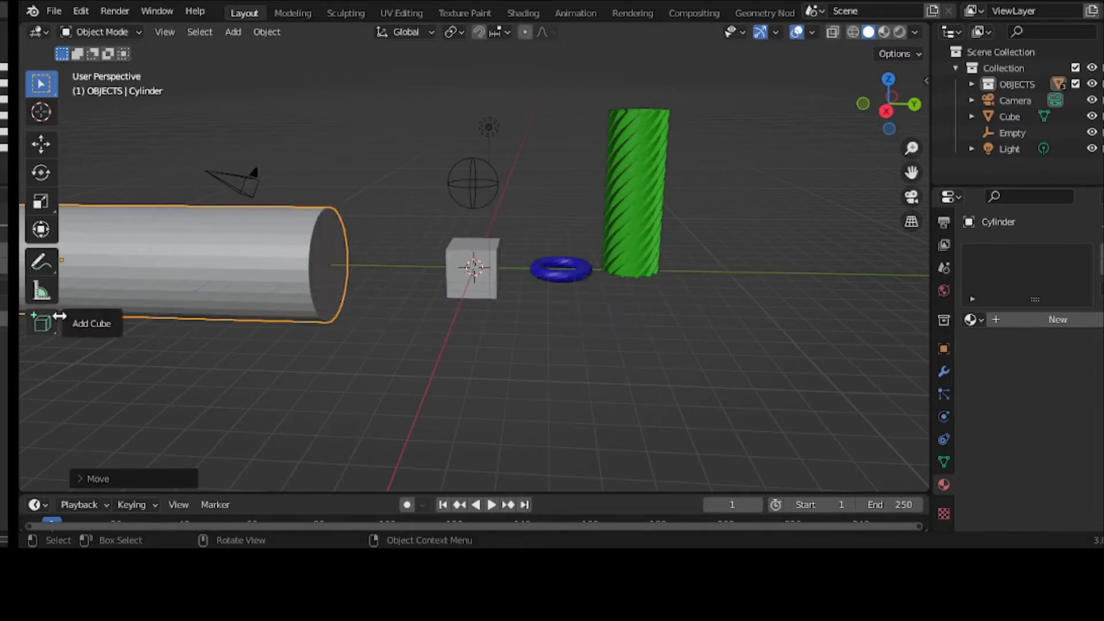
Step: Enter Edit Mode with face selection and delete the cylinder's end face that points toward the cube
left_click(91, 33)
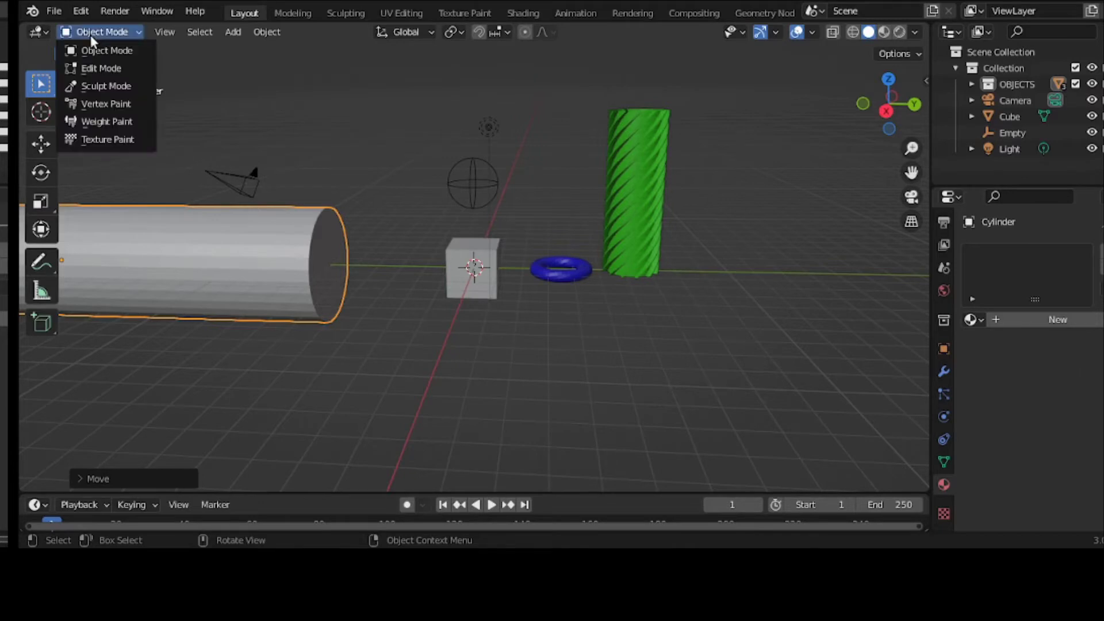
left_click(94, 67)
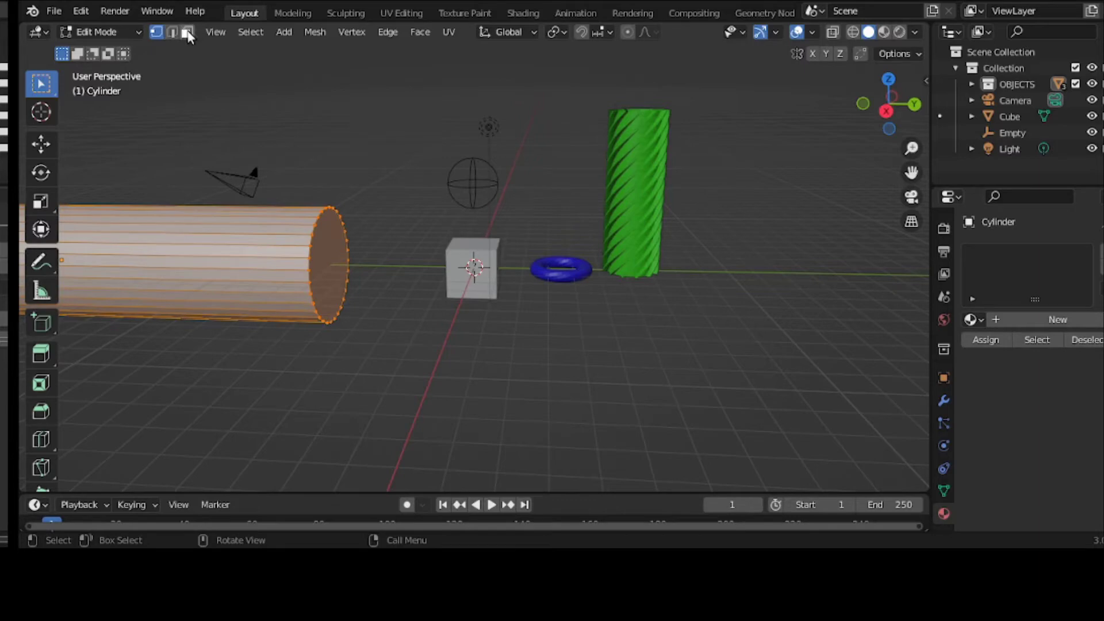
left_click(187, 32)
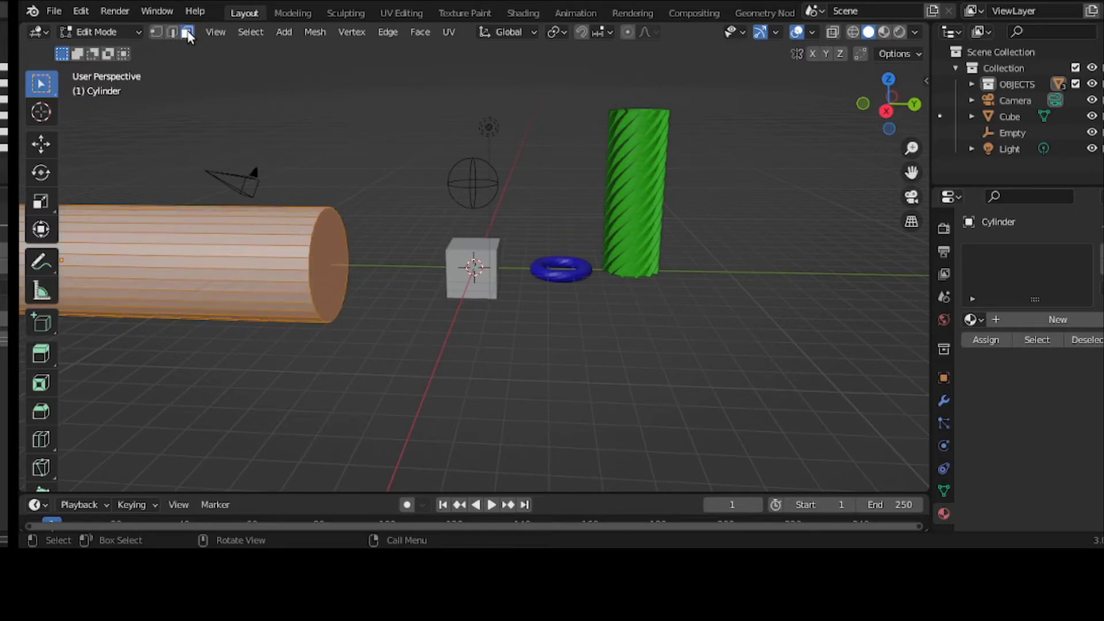
left_click(345, 251)
key("x")
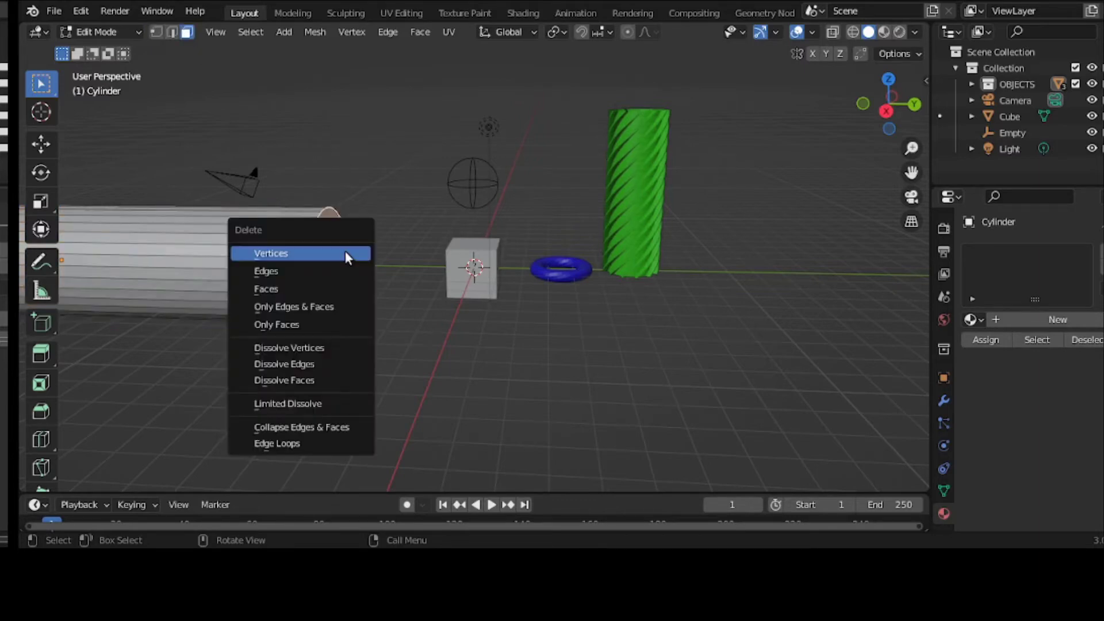
left_click(345, 295)
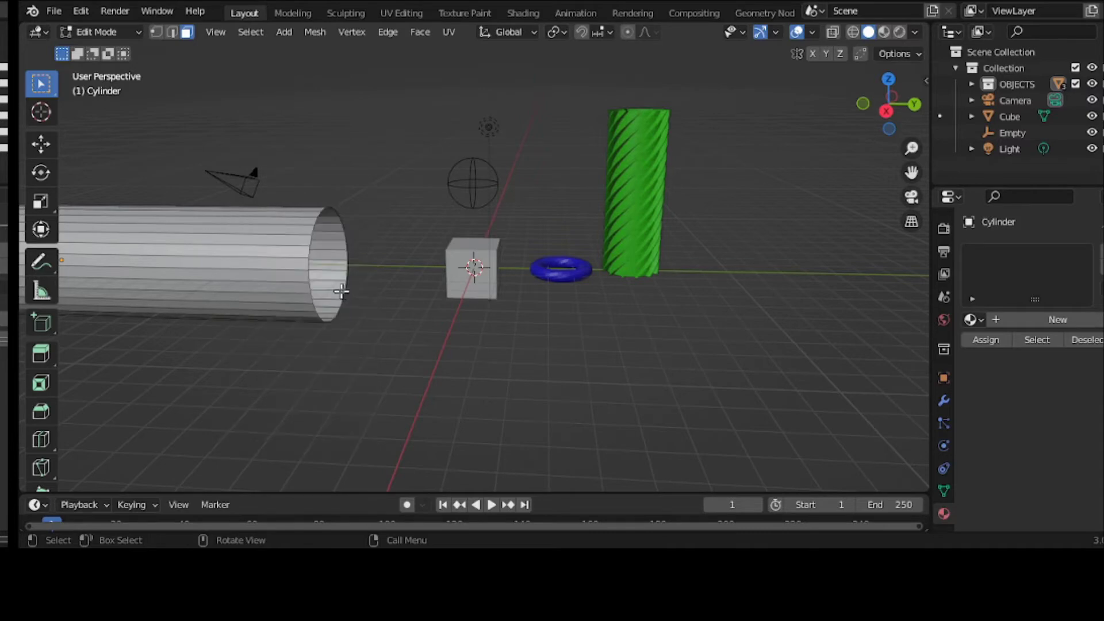
Step: Delete the end face at the cylinder's far end to leave an open tube, and return to Object Mode
scroll(307, 260, "down", 3)
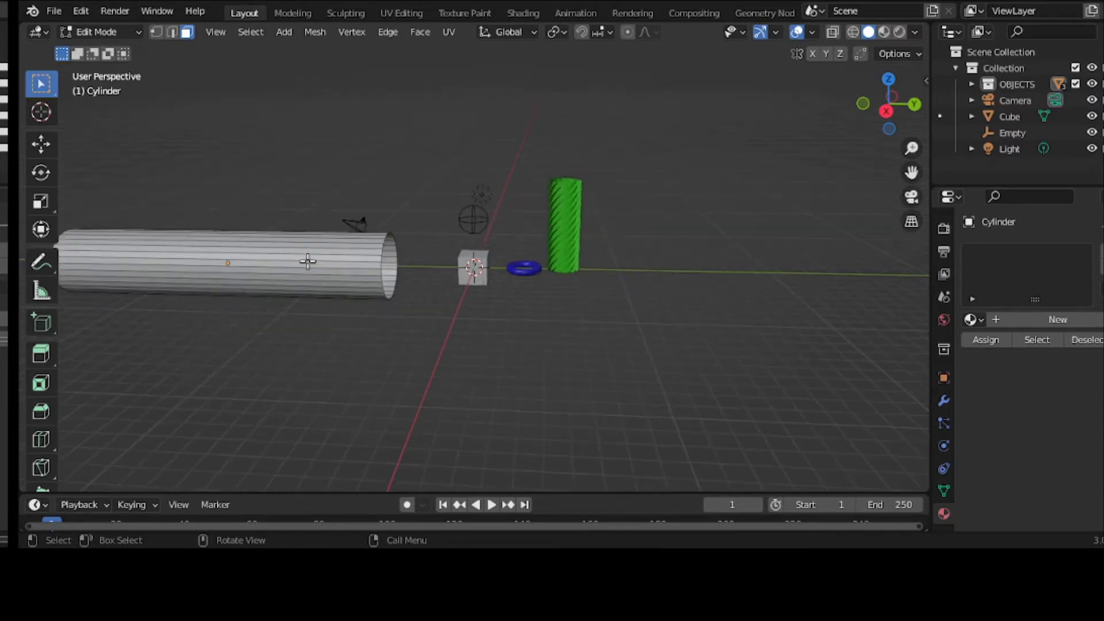
scroll(306, 260, "down", 2)
middle_click_drag(305, 259, 438, 234)
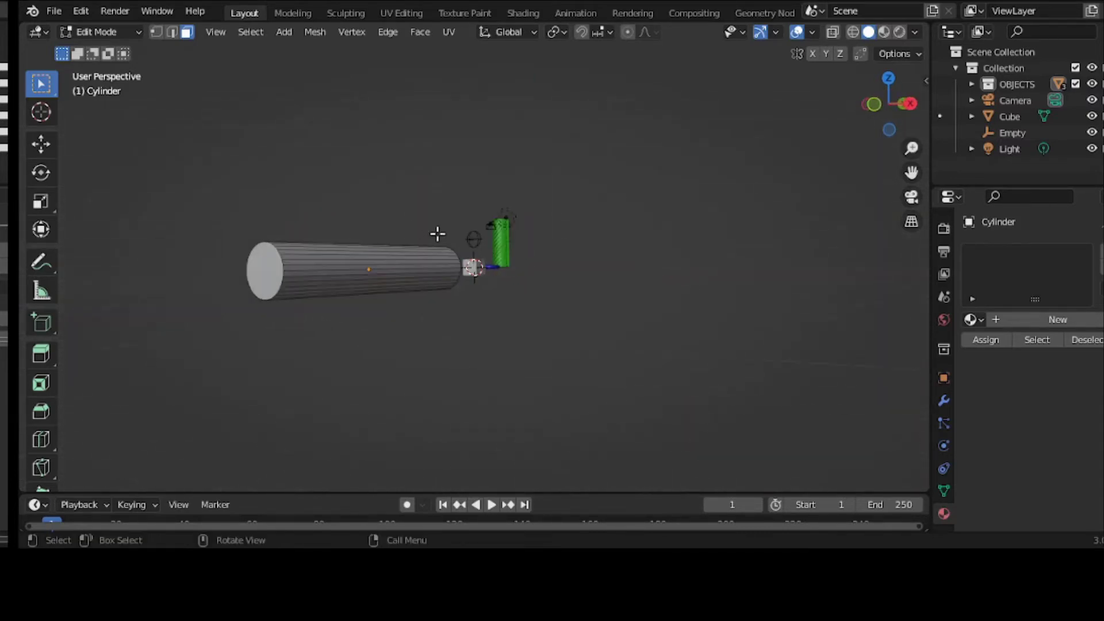
scroll(437, 233, "up", 2)
left_click(200, 271)
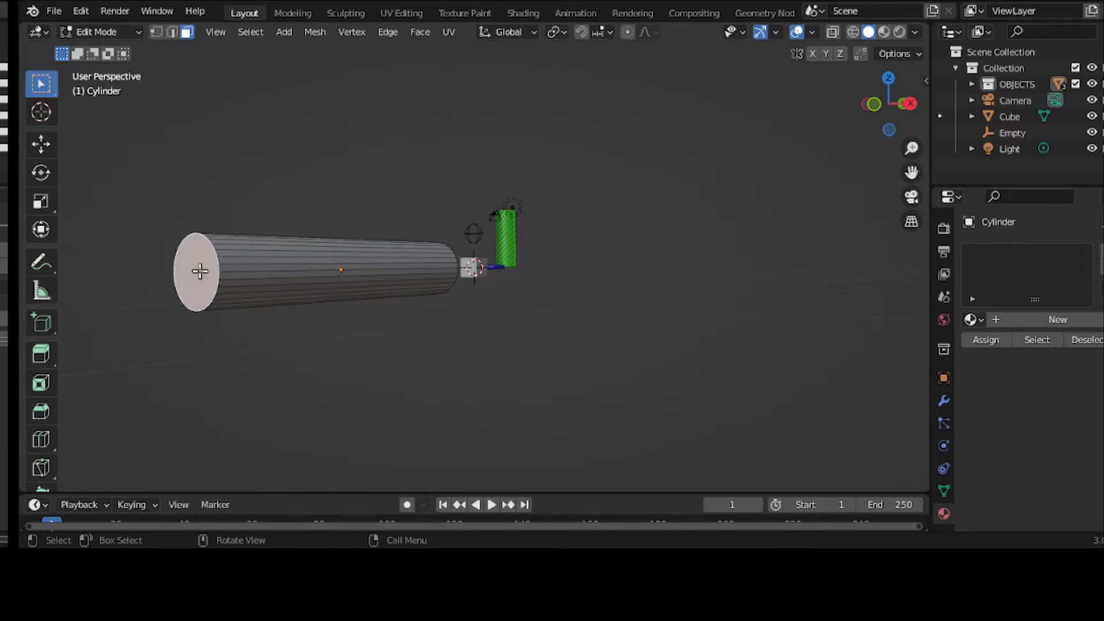
key("x")
left_click(199, 270)
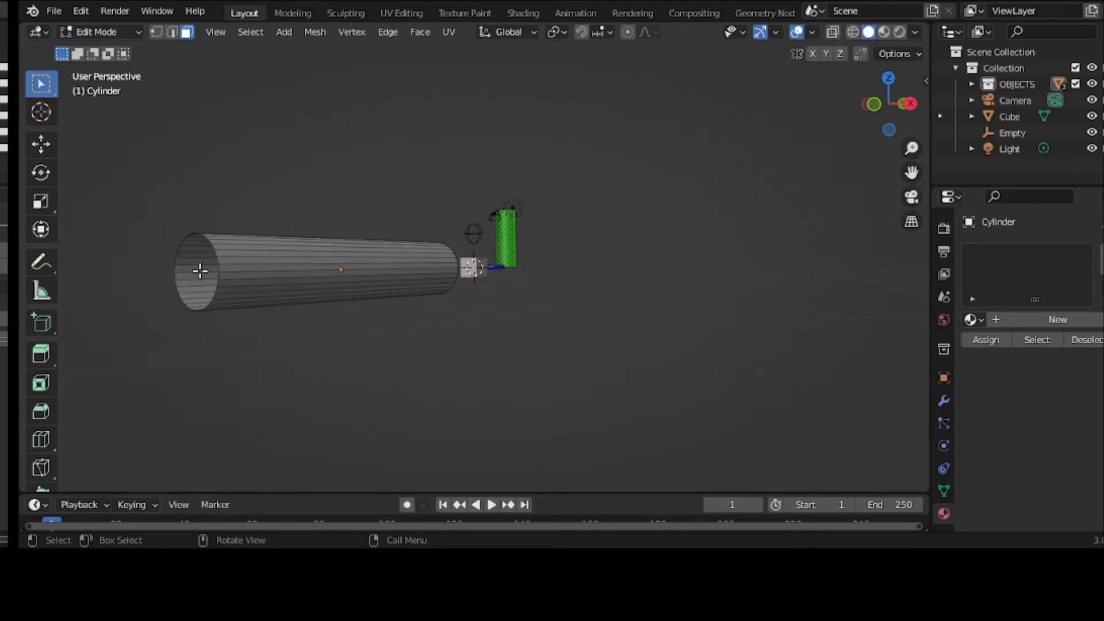
middle_click_drag(200, 270, 123, 261)
scroll(123, 266, "up", 4)
scroll(127, 262, "up", 1)
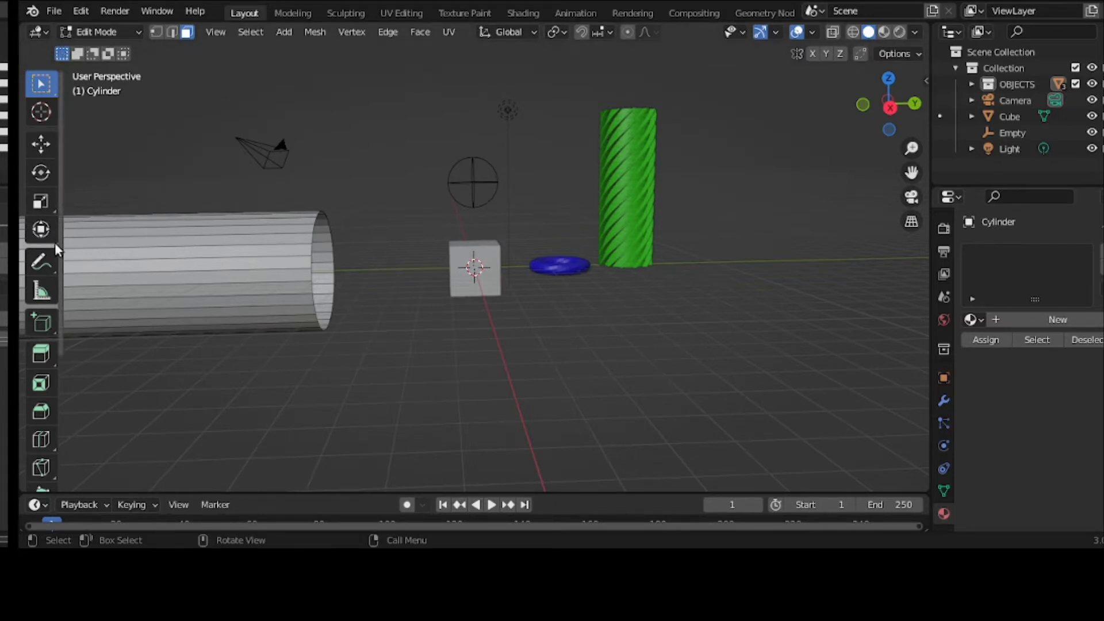
left_click(87, 33)
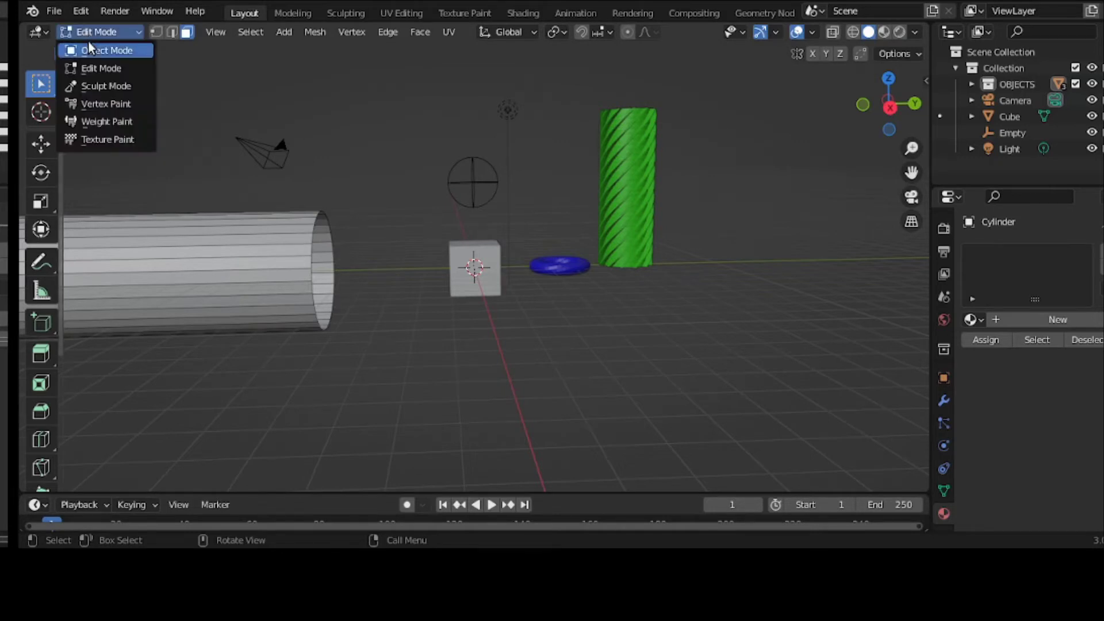
left_click(88, 49)
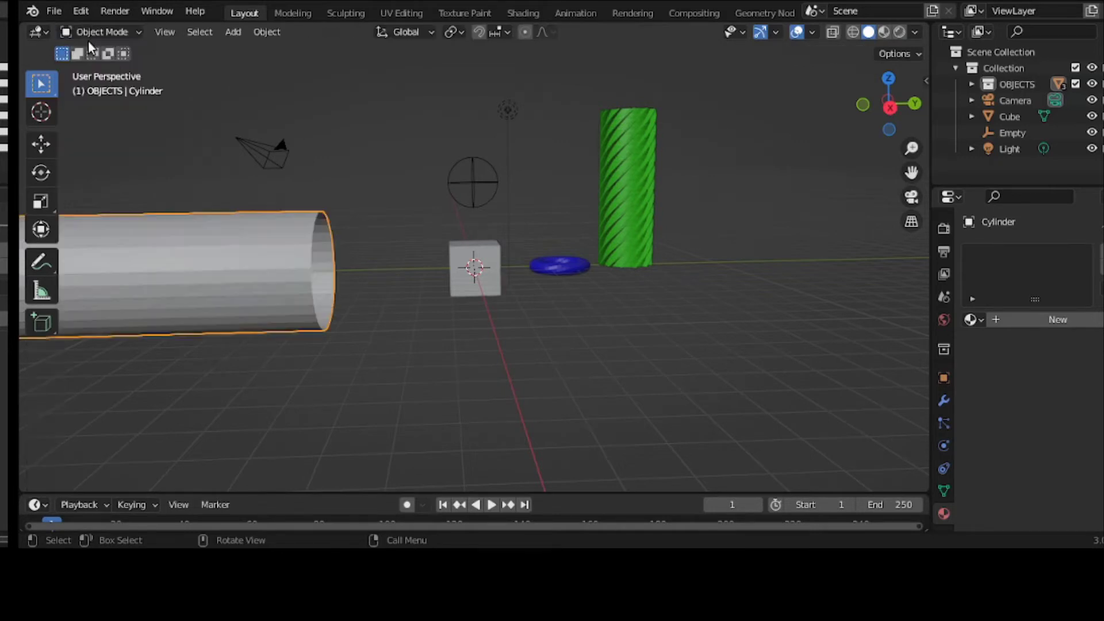
Step: Write the annotation "Controller" in freehand just above the empty with the Annotate tool
left_click(41, 264)
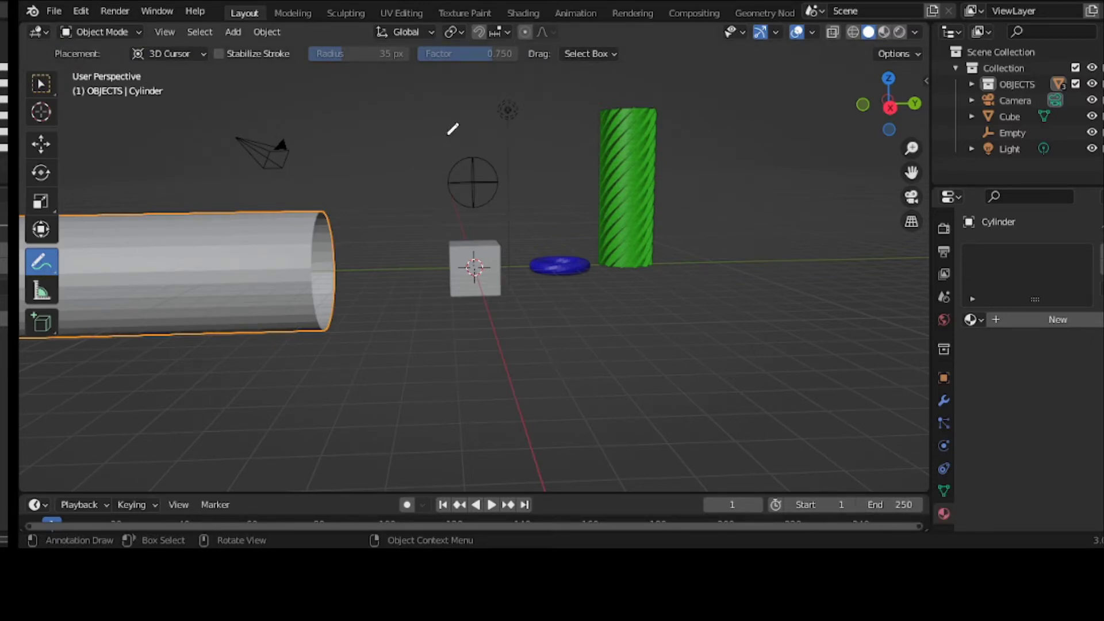
mouse_move(432, 130)
left_mouse_down()
mouse_move(478, 143)
mouse_move(509, 127)
mouse_move(511, 143)
mouse_move(510, 131)
mouse_move(570, 136)
mouse_move(616, 118)
left_mouse_up()
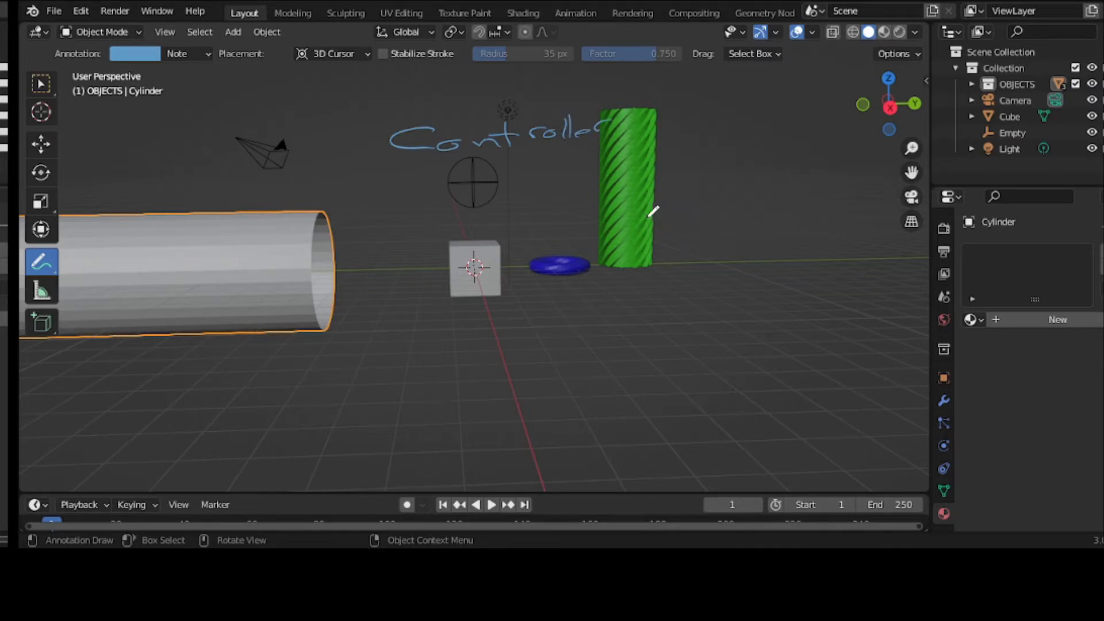
Step: Draw a curve linking the green worm gear and blue torus, and write the annotation "Particle Object" beside it in freehand
mouse_move(653, 218)
left_mouse_down()
mouse_move(684, 242)
mouse_move(568, 274)
left_mouse_up()
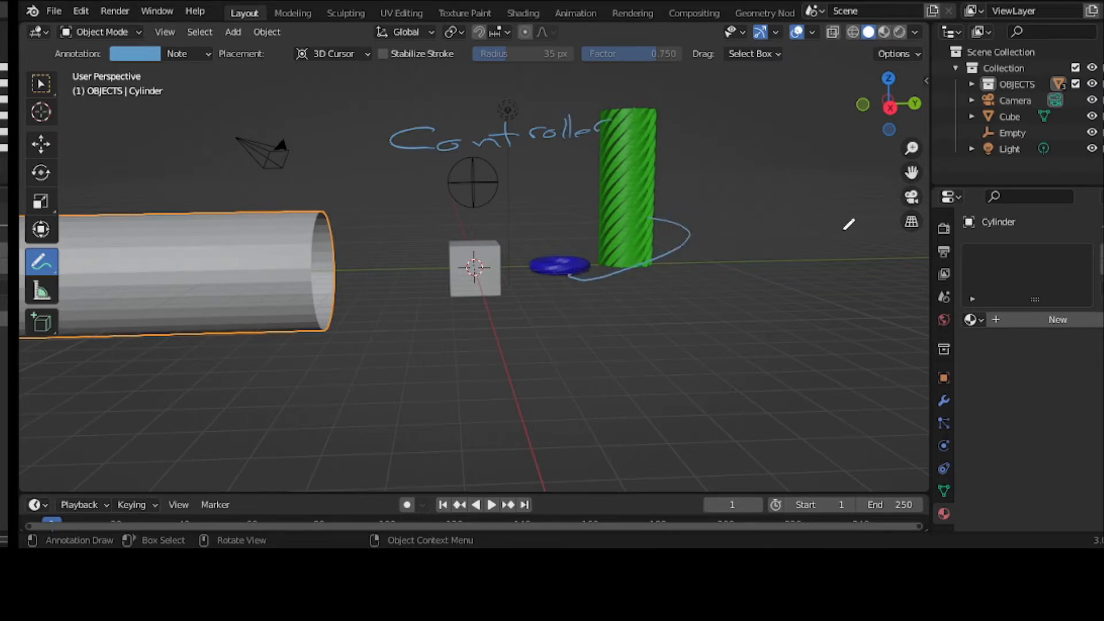
left_click_drag(711, 216, 718, 207)
mouse_move(786, 205)
left_mouse_down()
mouse_move(759, 214)
mouse_move(797, 213)
mouse_move(818, 184)
mouse_move(824, 208)
mouse_move(851, 196)
mouse_move(911, 201)
left_mouse_up()
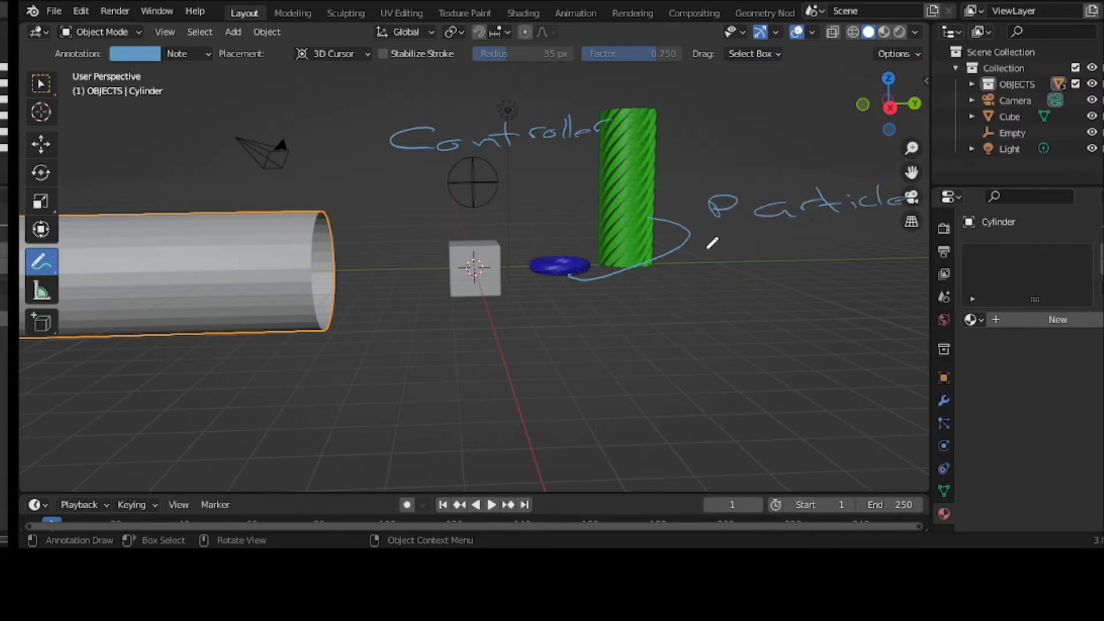
left_click_drag(766, 229, 925, 237)
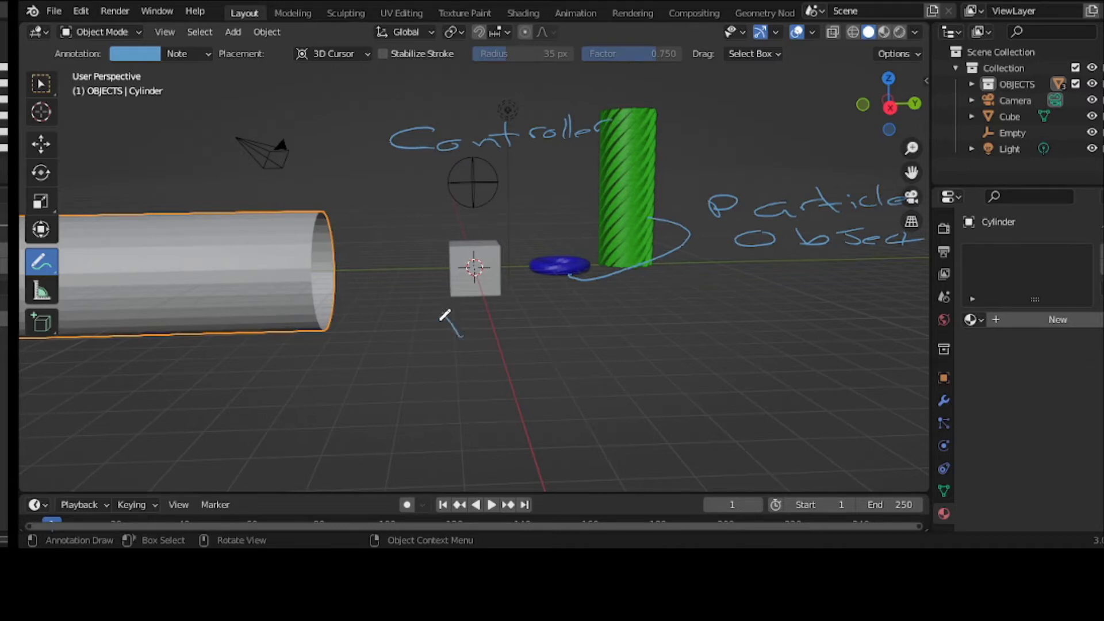
Step: Write the freehand annotations "Emitter" below the cube and "Container" above the open tube
mouse_move(432, 318)
left_mouse_down()
mouse_move(482, 317)
mouse_move(461, 336)
left_mouse_up()
mouse_move(453, 327)
left_mouse_down()
mouse_move(470, 337)
mouse_move(700, 319)
mouse_move(742, 305)
left_mouse_up()
left_click(579, 318)
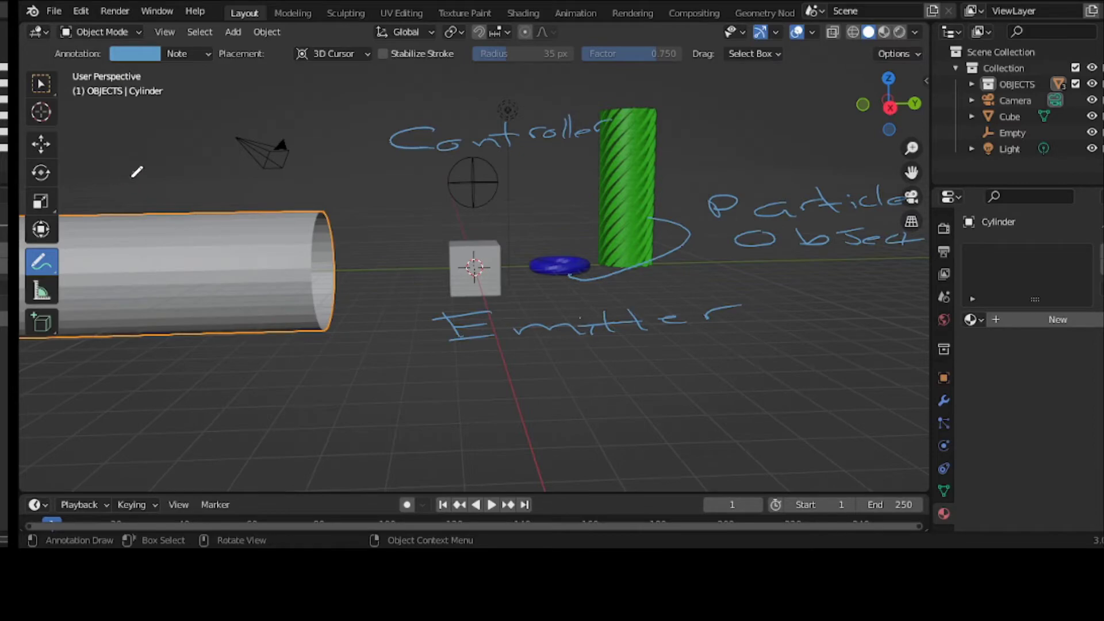
mouse_move(133, 173)
left_mouse_down()
mouse_move(200, 195)
mouse_move(242, 180)
mouse_move(275, 193)
mouse_move(344, 178)
left_mouse_up()
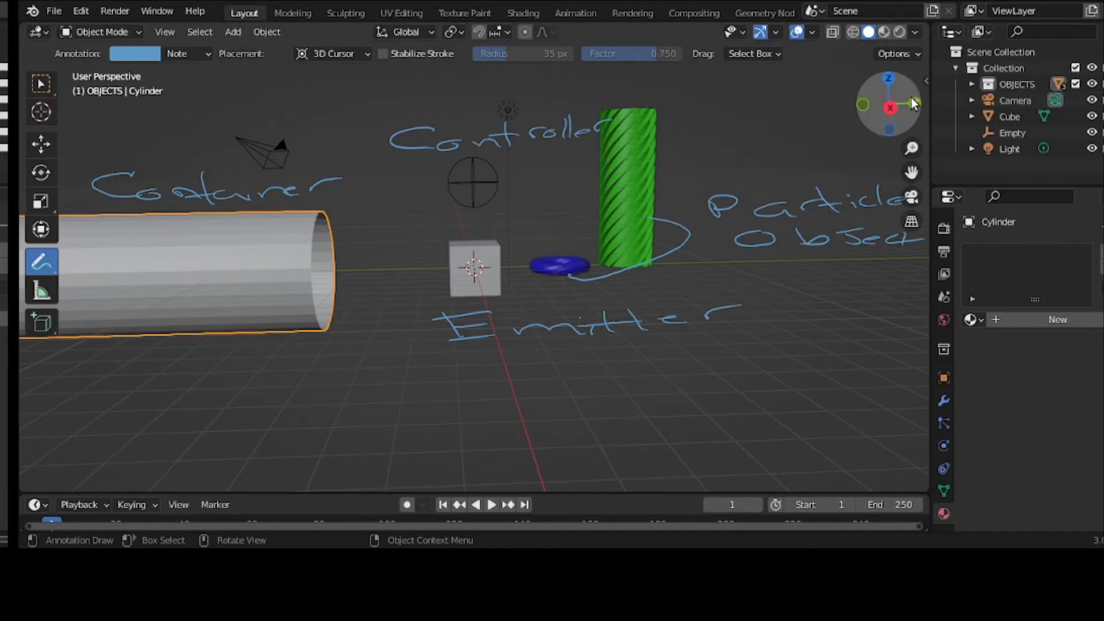
Step: Remove the Note annotation layer with all its handwritten labels and switch back to the selection tool
key("n")
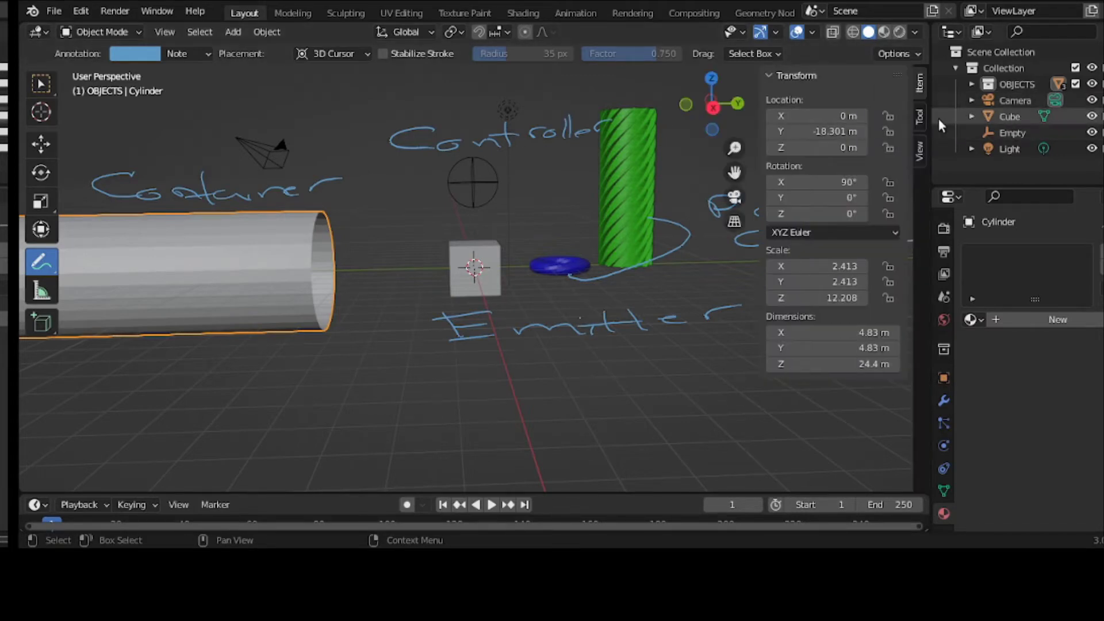
left_click(922, 116)
left_click(895, 141)
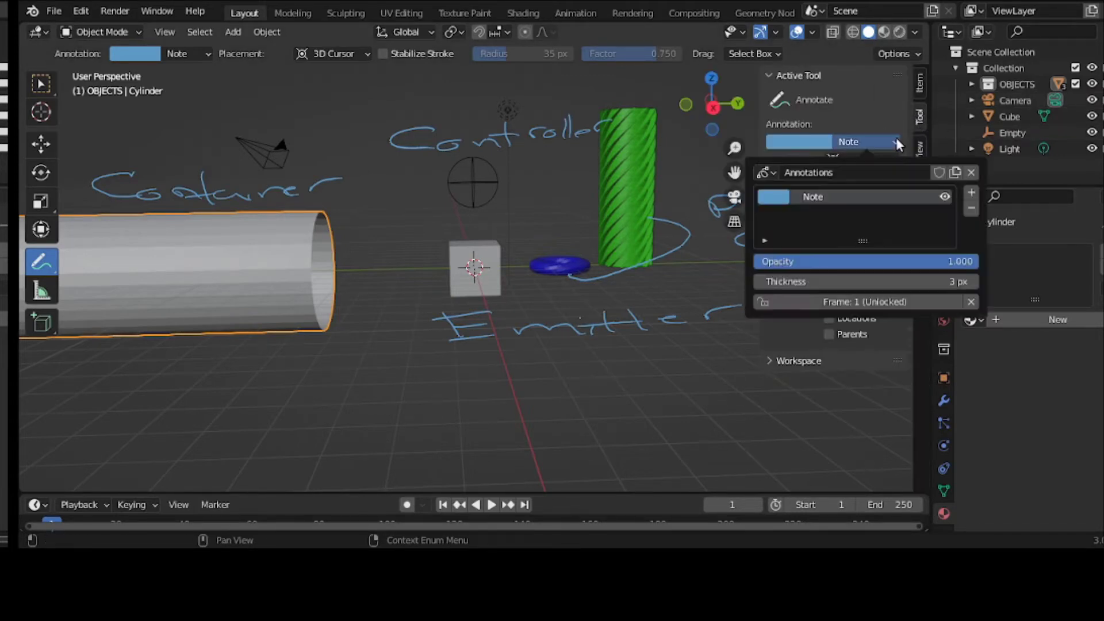
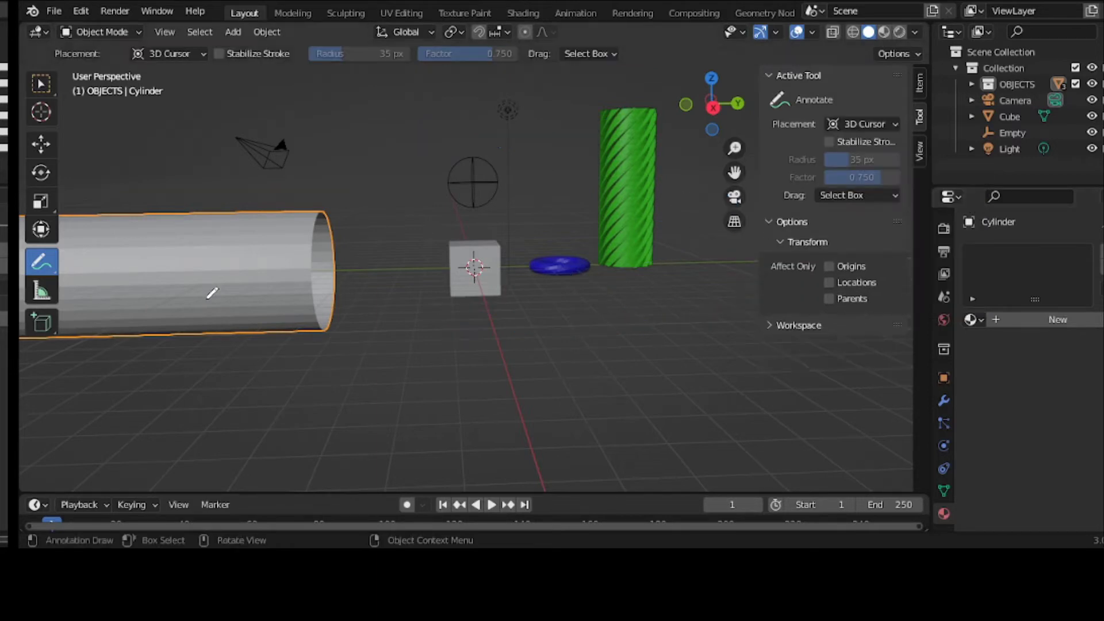
key("n")
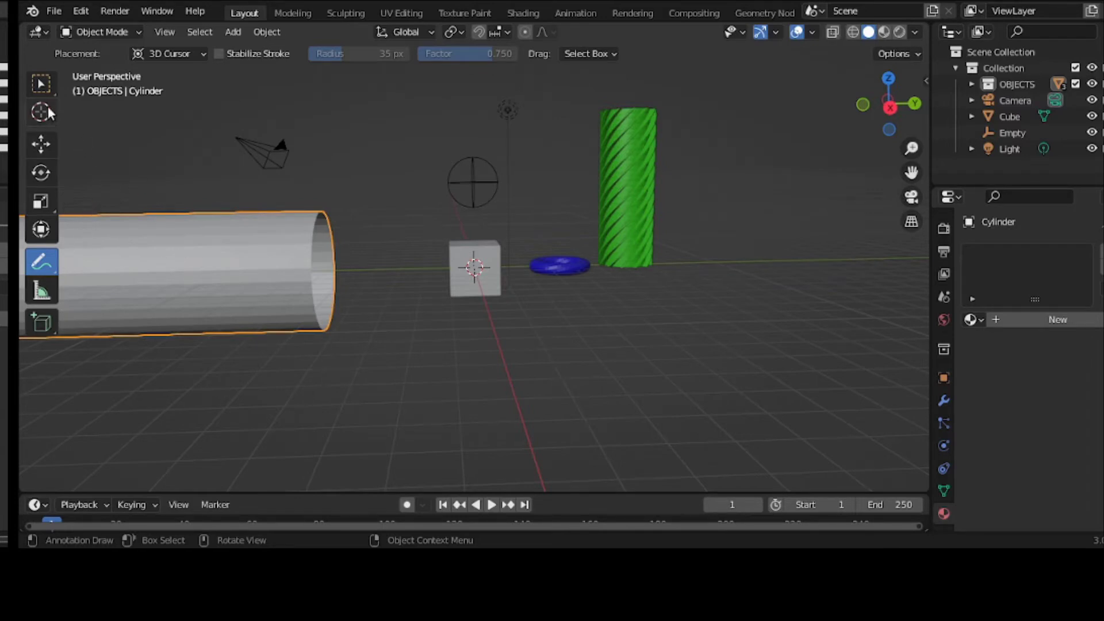
left_click(41, 84)
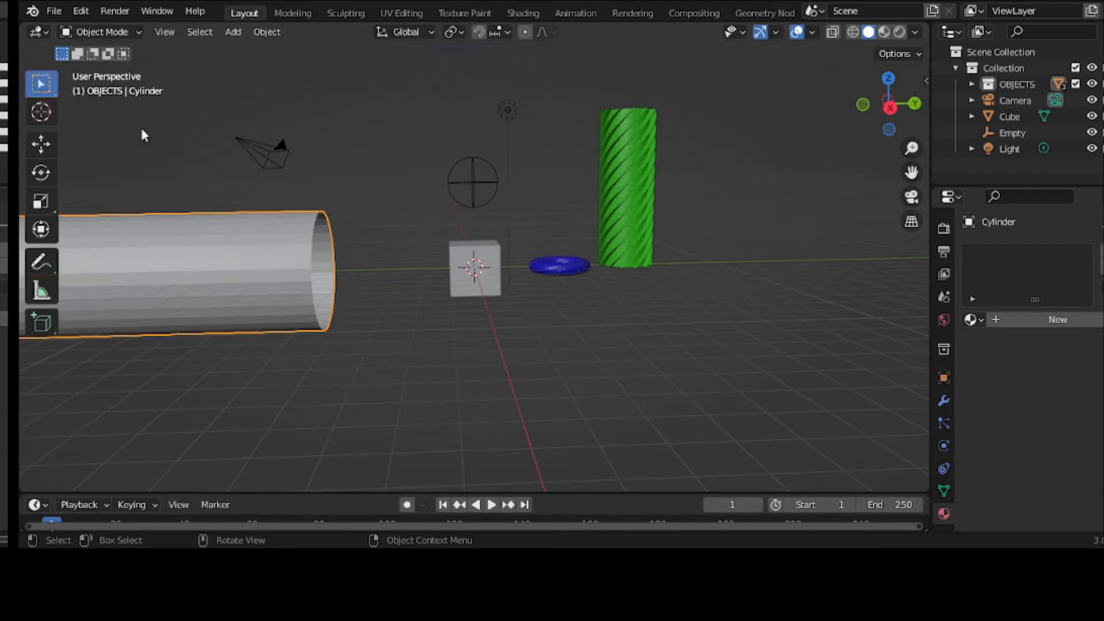
Step: Add a particle system to the cube
left_click(467, 273)
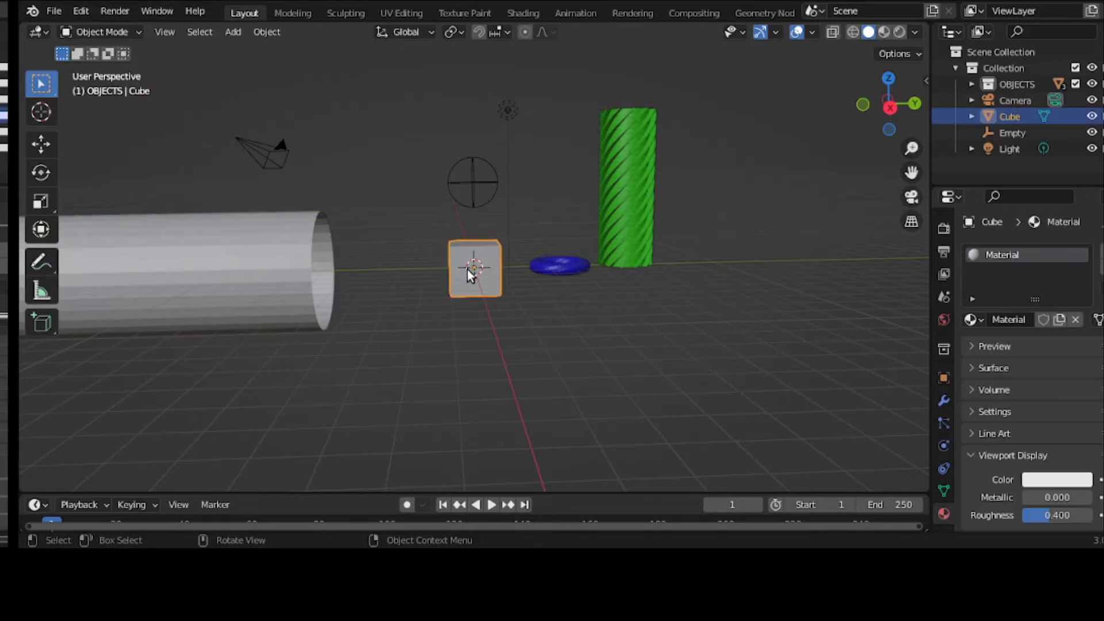
left_click(946, 430)
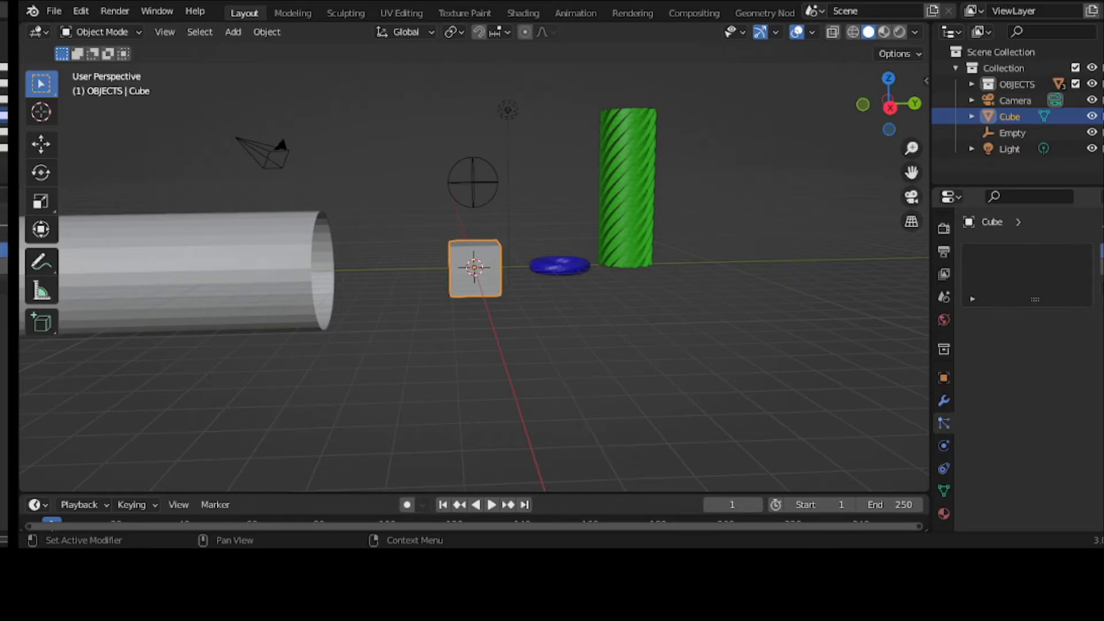
left_click(1100, 253)
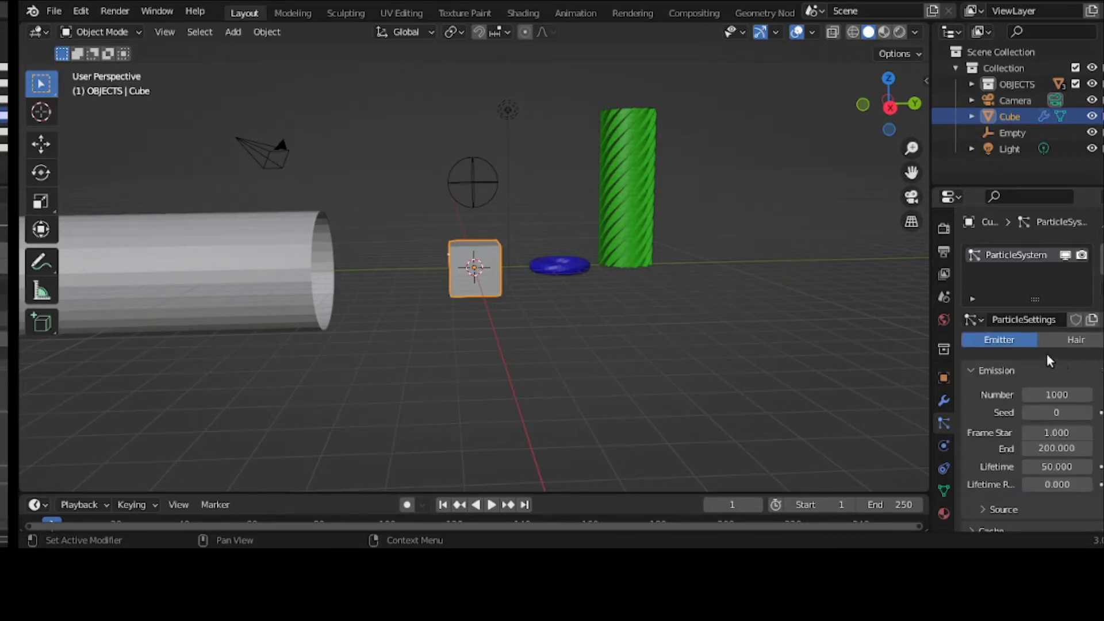
Step: Rename the cube's particle system as "objects"
double_click(1025, 254)
type("OBJECTS")
key("BackSpace")
key("BackSpace")
key("BackSpace")
key("BackSpace")
key("BackSpace")
key("BackSpace")
key("BackSpace")
type("objects")
key("Return")
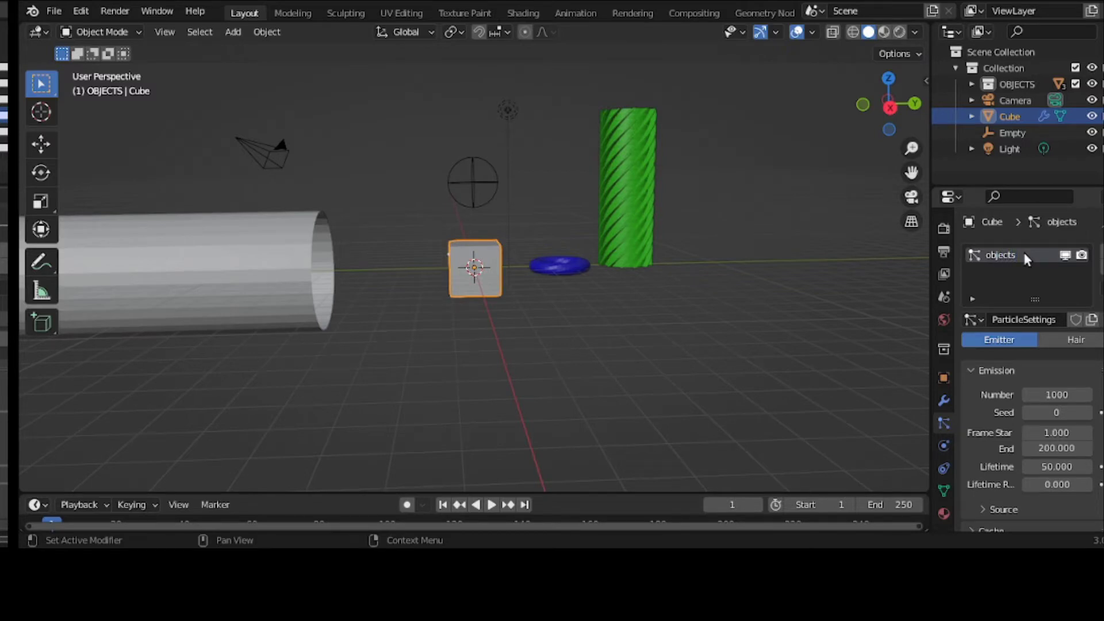
Step: Set the number of emitted particles to 50
left_click(1051, 401)
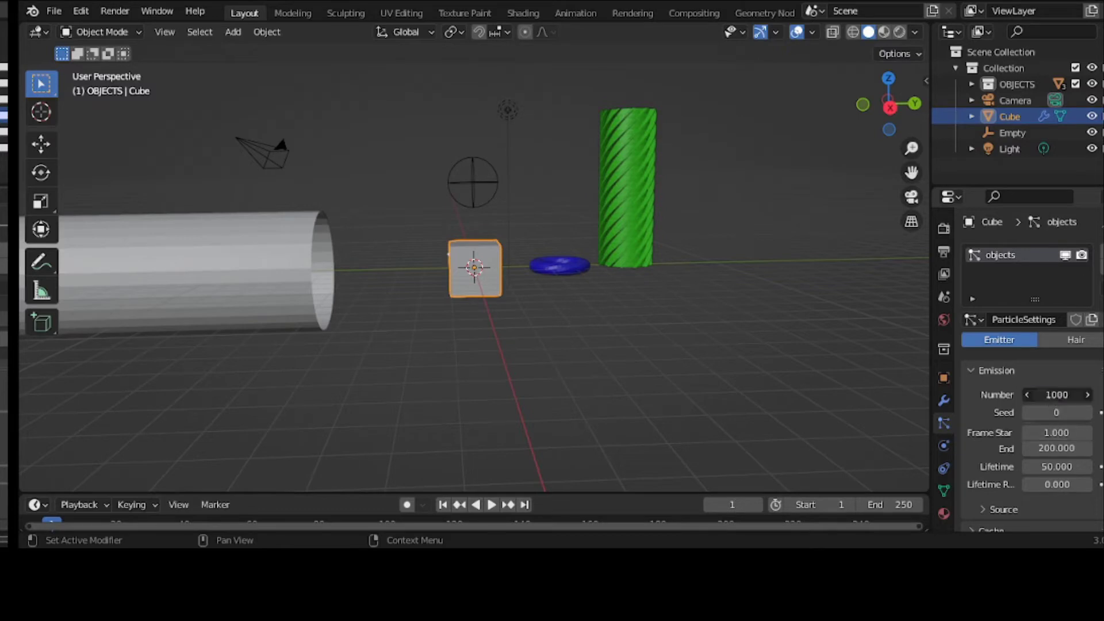
type("50")
key("Return")
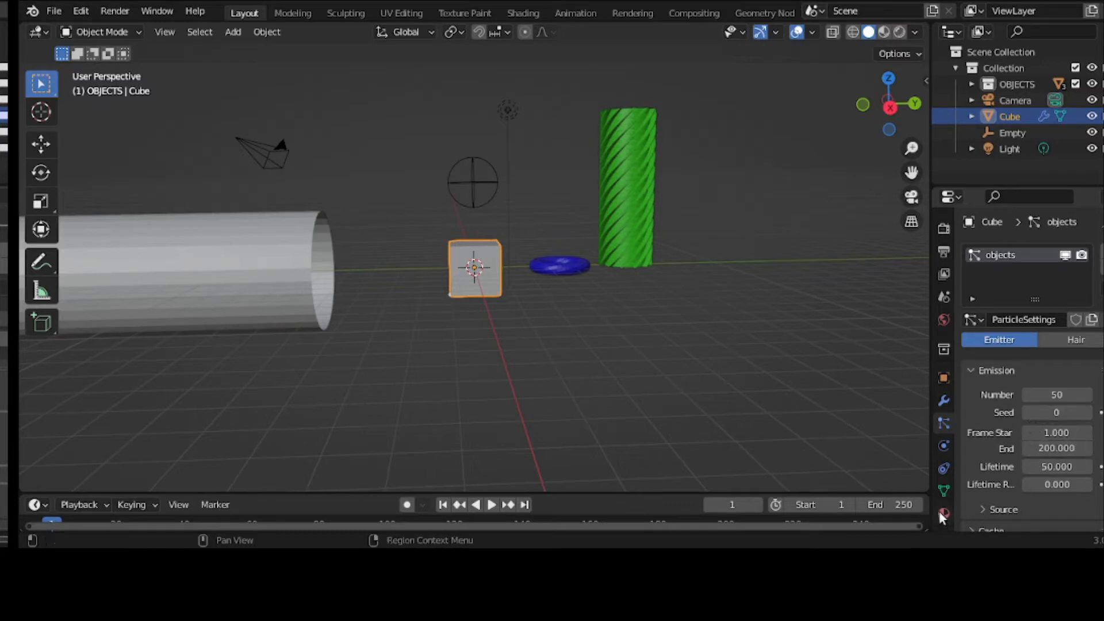
Step: Set the end frame of the scene's animation range to 500
left_click(901, 505)
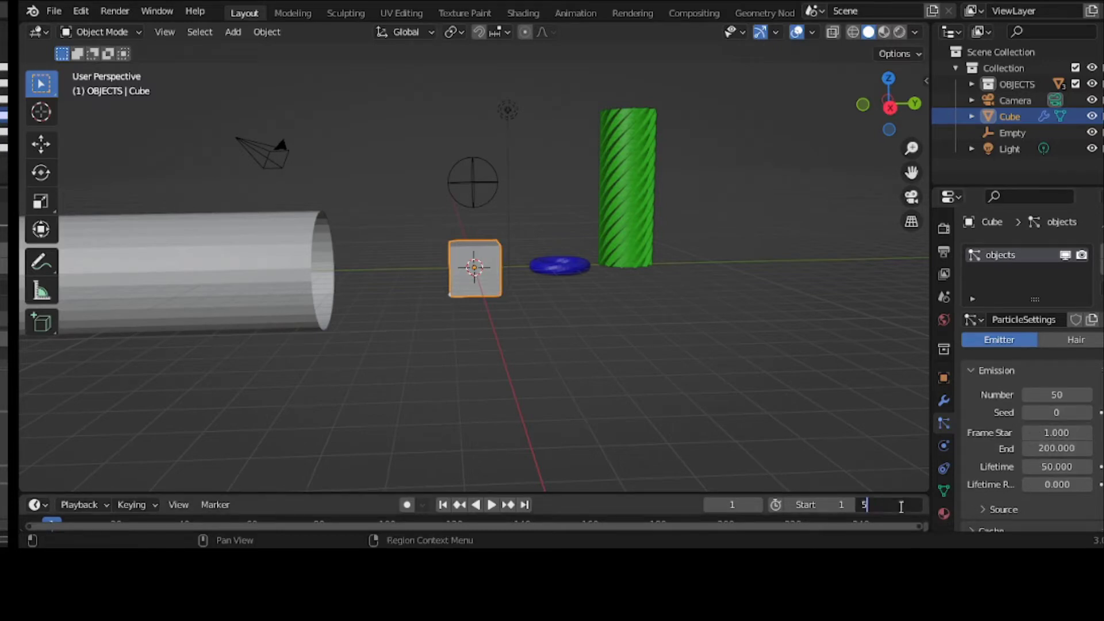
type("200")
key("Return")
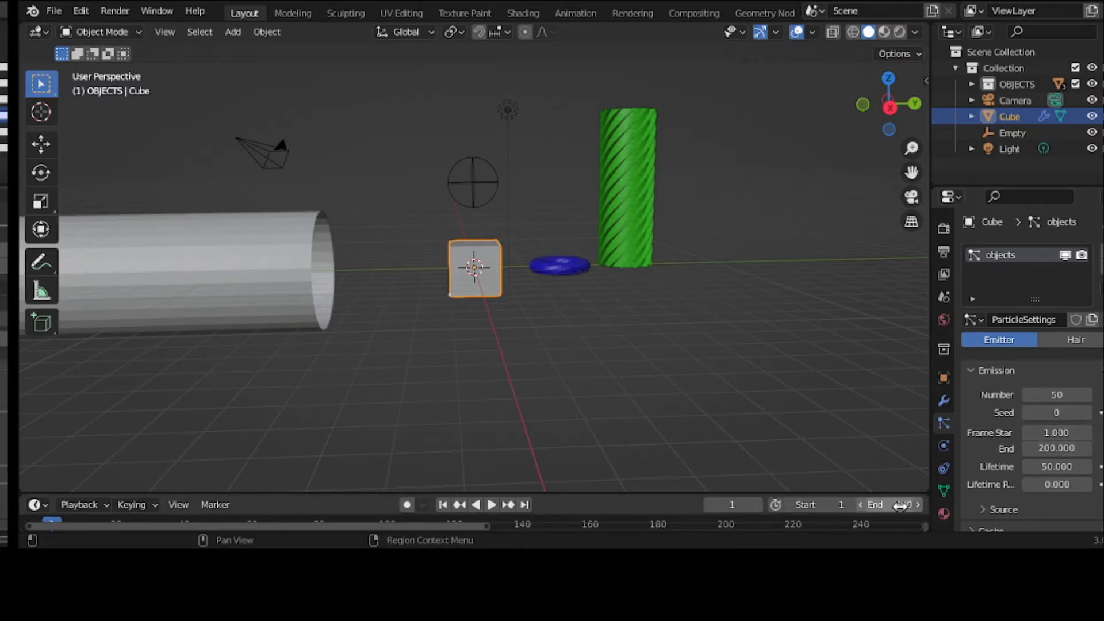
Step: Set both the particle emission's end frame and the particle lifetime to 500
left_click(1052, 448)
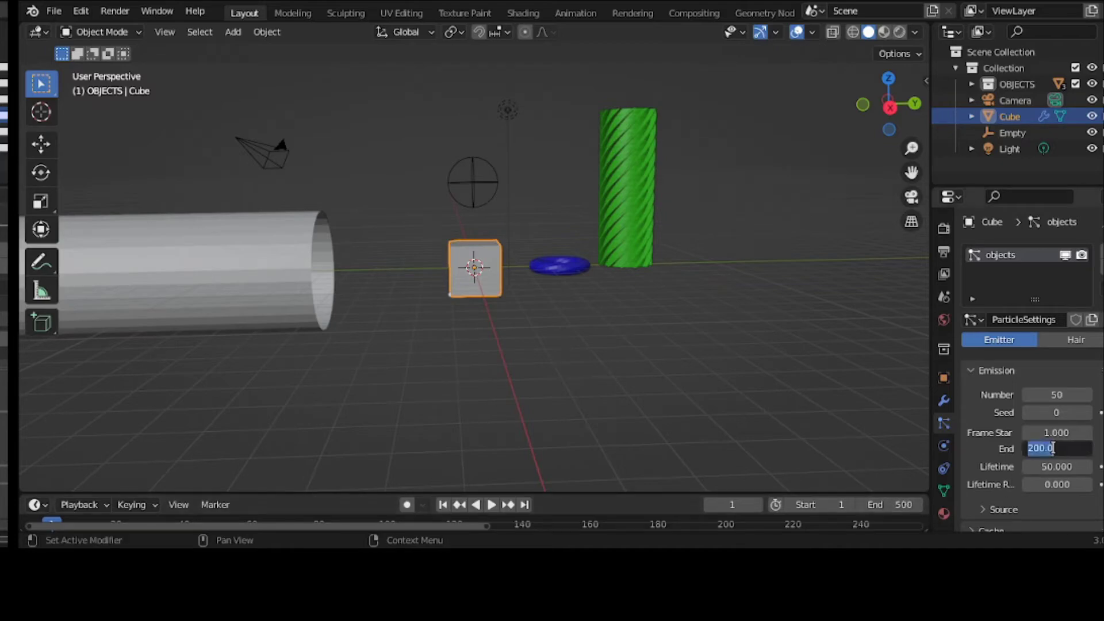
type("500")
key("Return")
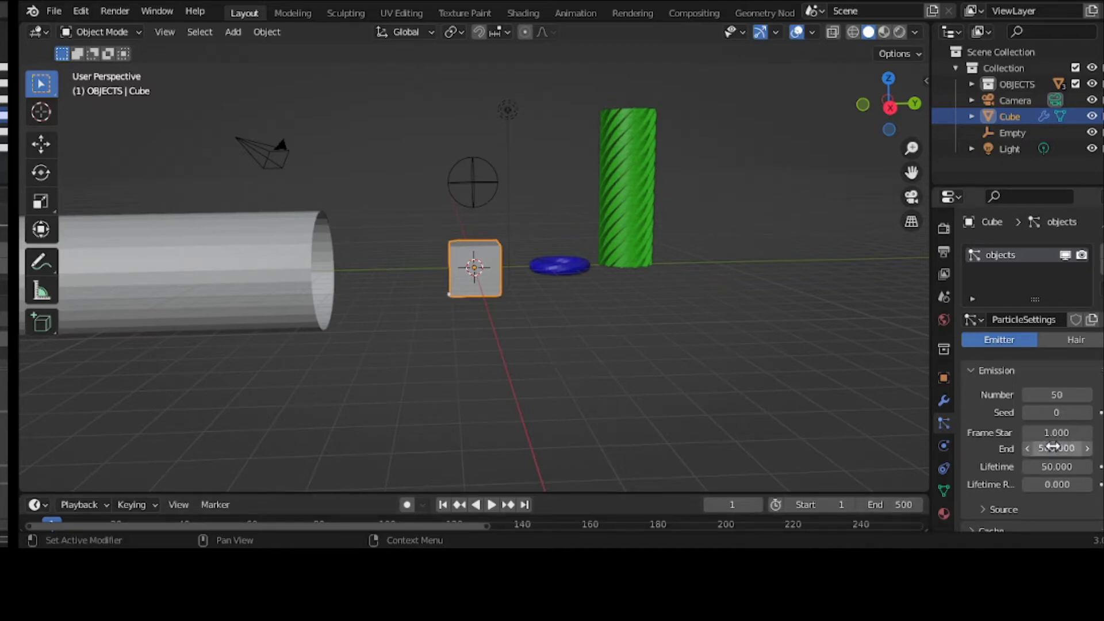
left_click(1064, 466)
type("500")
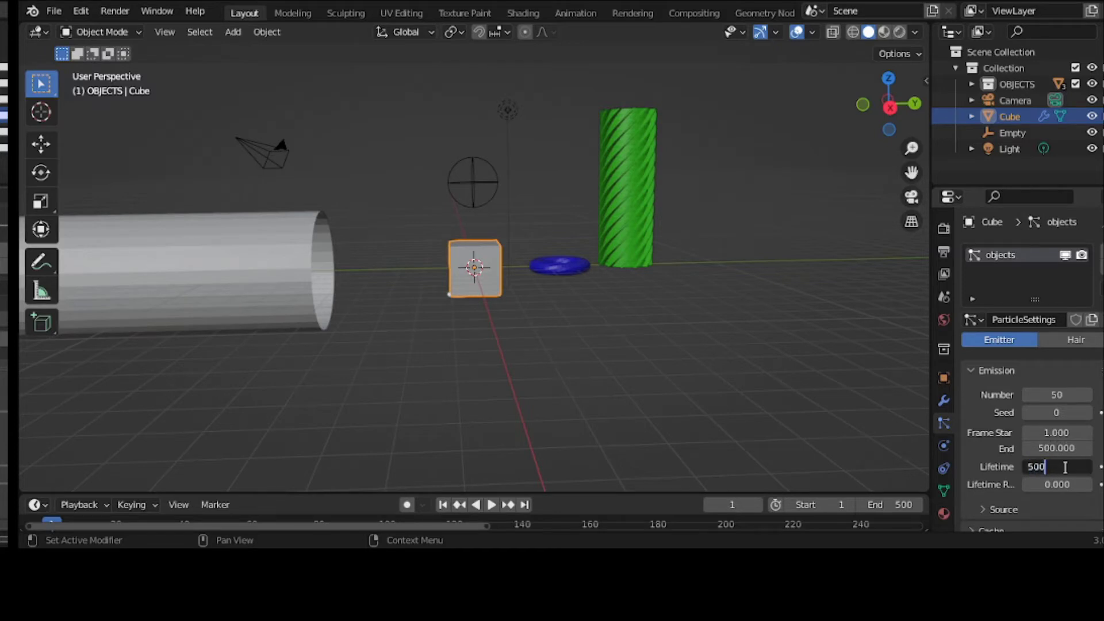
key("Return")
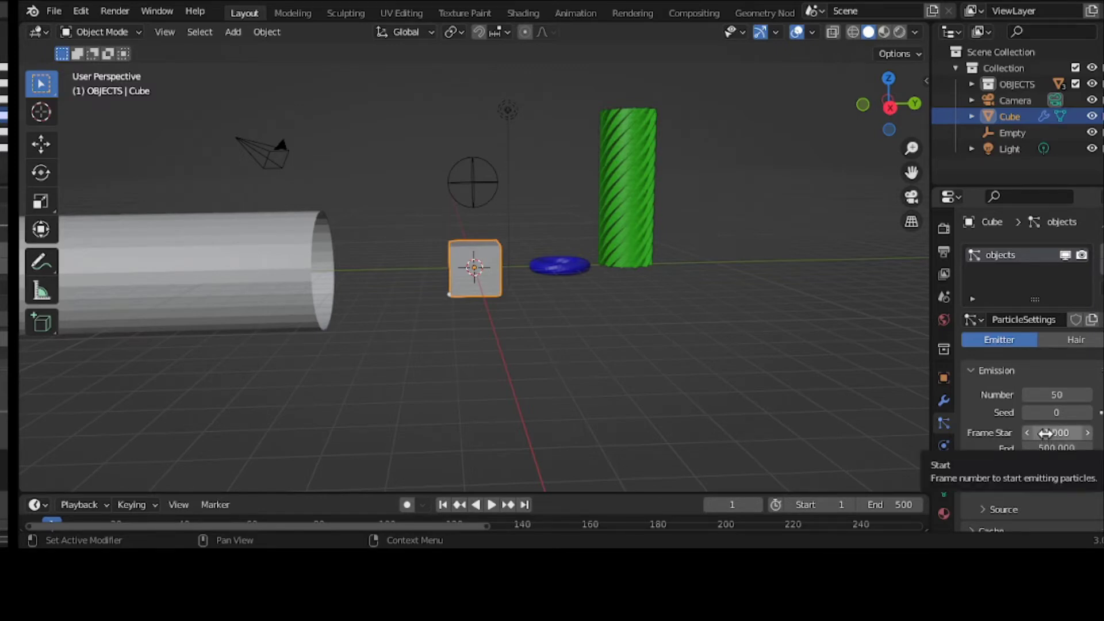
Step: Render the cube's particles as a collection, using OBJECTS as the instance collection
left_click(1007, 372)
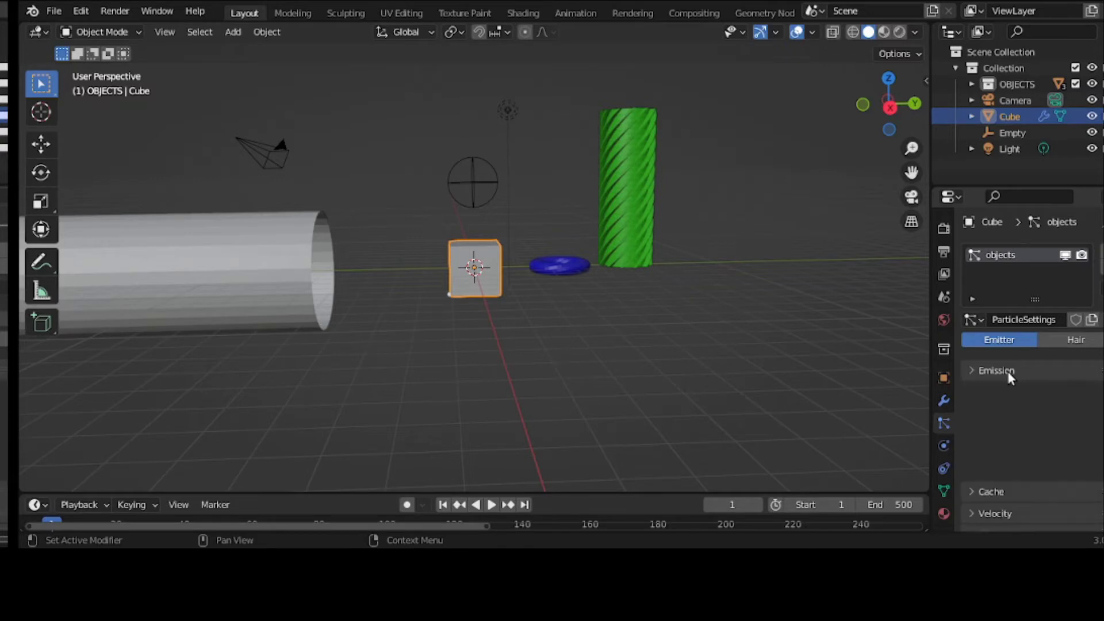
scroll(1007, 371, "down", 3)
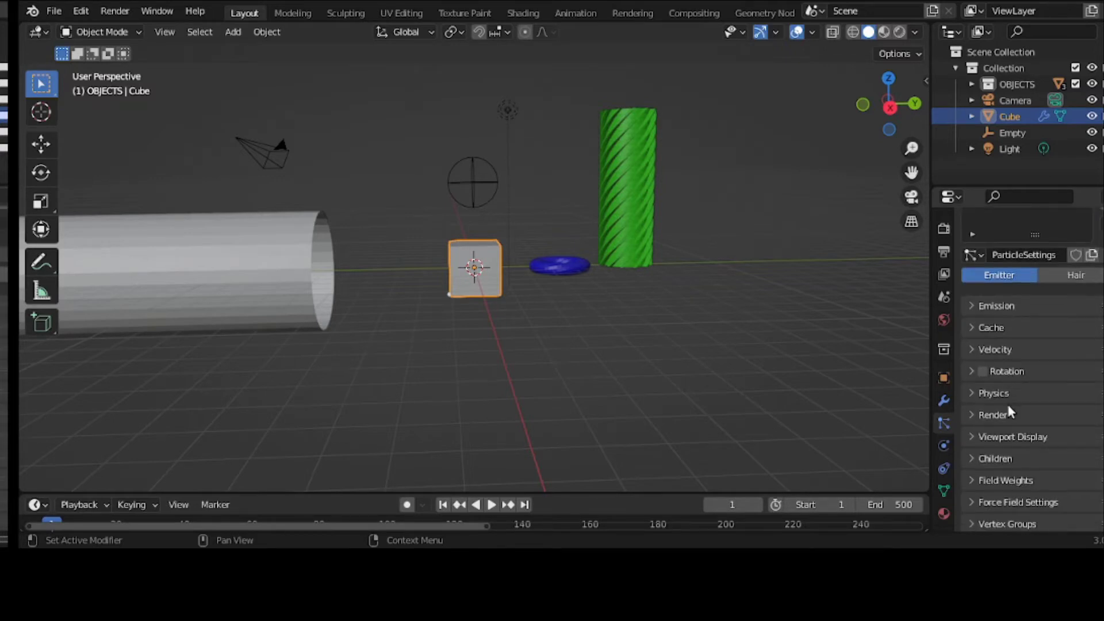
scroll(1010, 409, "down", 2)
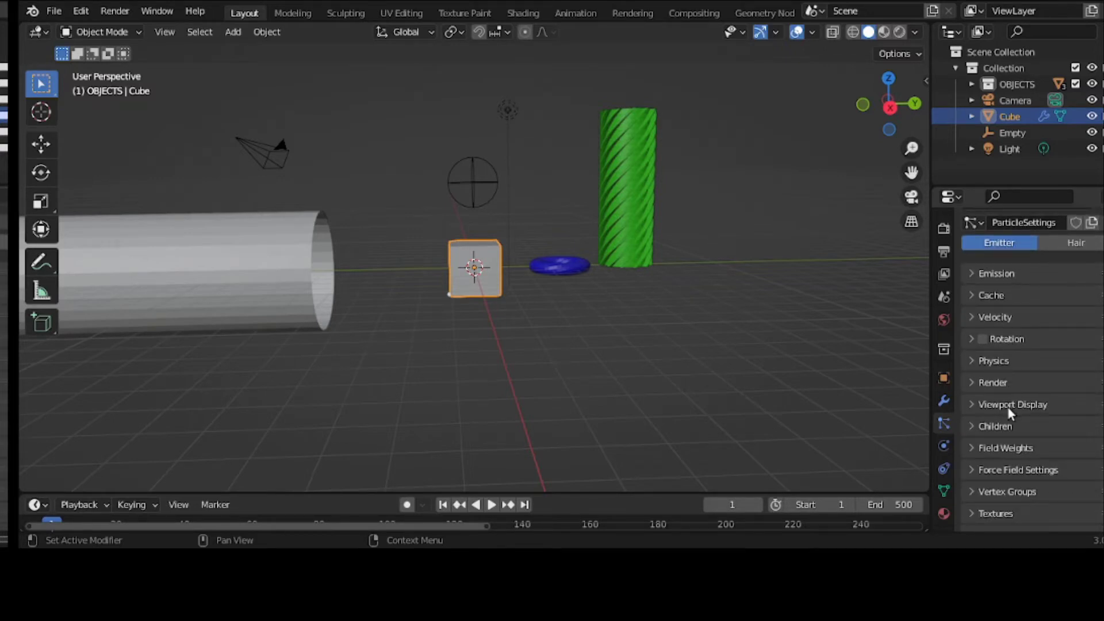
left_click(1005, 384)
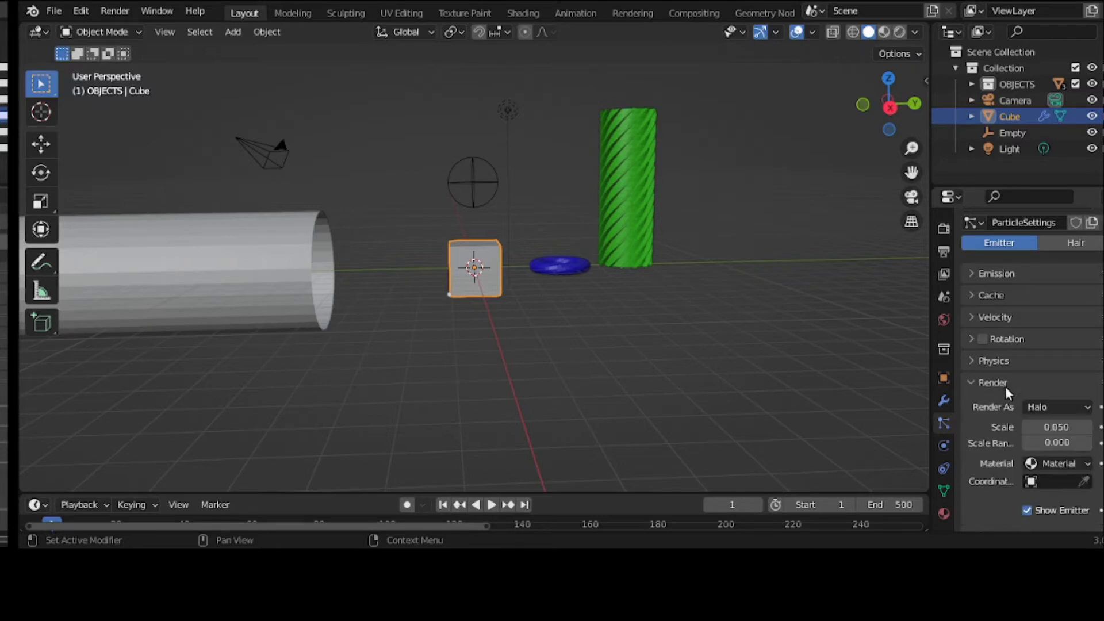
left_click(1031, 407)
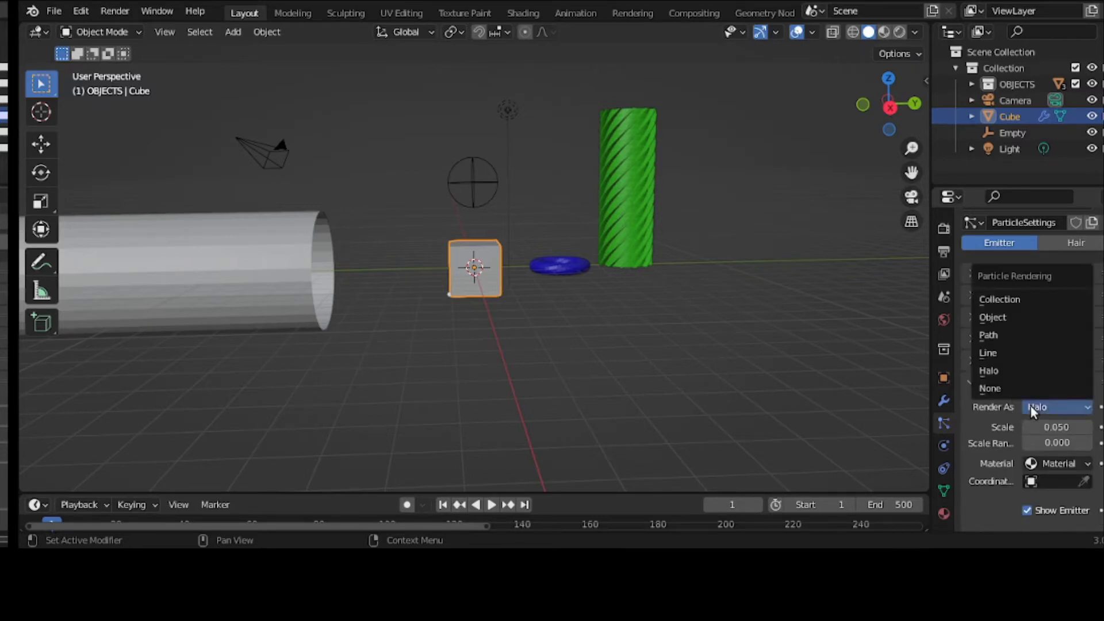
left_click(1009, 301)
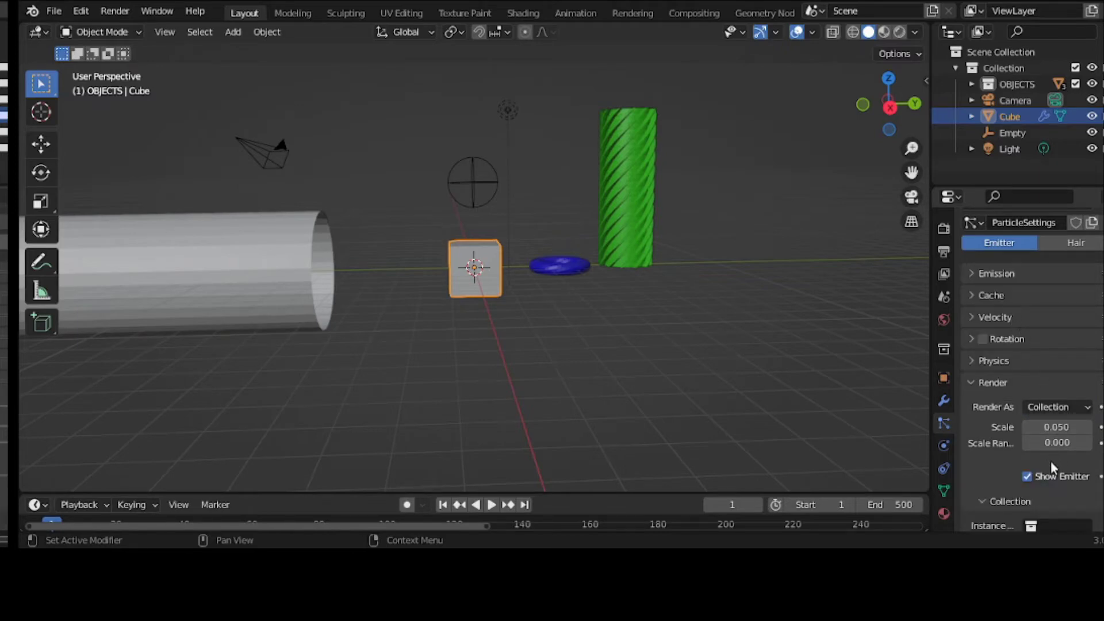
scroll(1050, 462, "down", 2)
left_click(1063, 490)
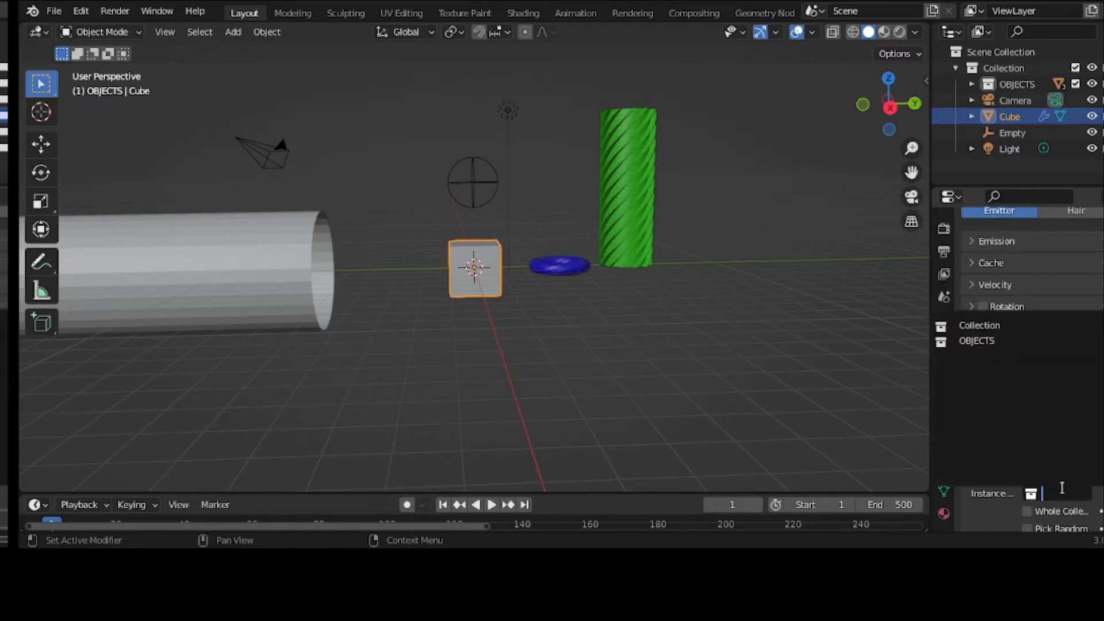
left_click(976, 341)
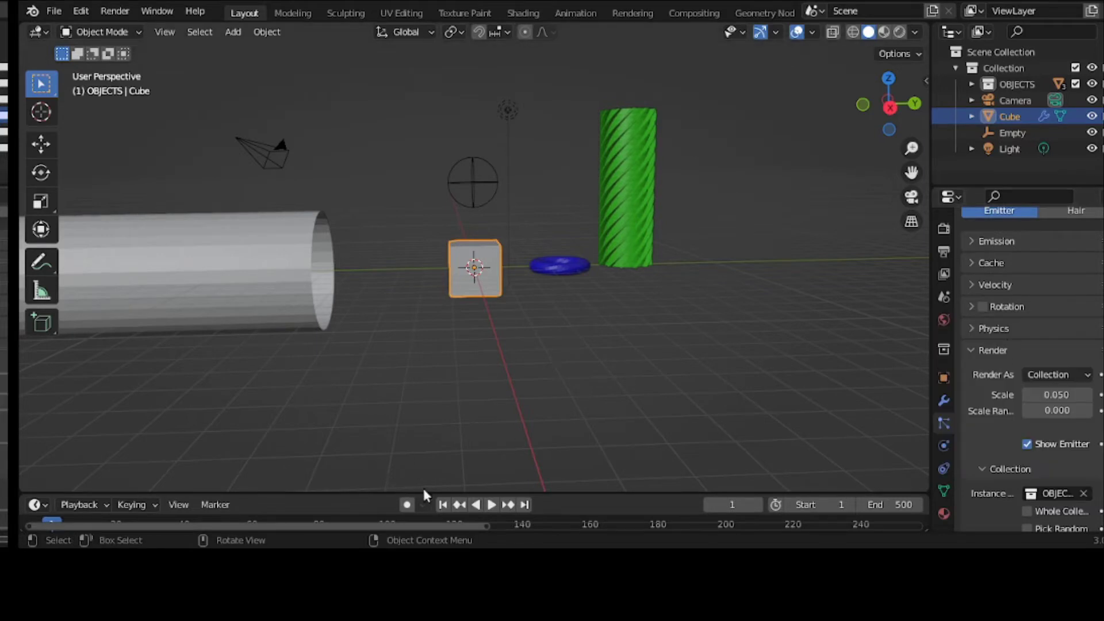
Step: Play the animation to about frame 37, stop it, and set the particles' render scale to 0.150
left_click(491, 505)
left_click(493, 504)
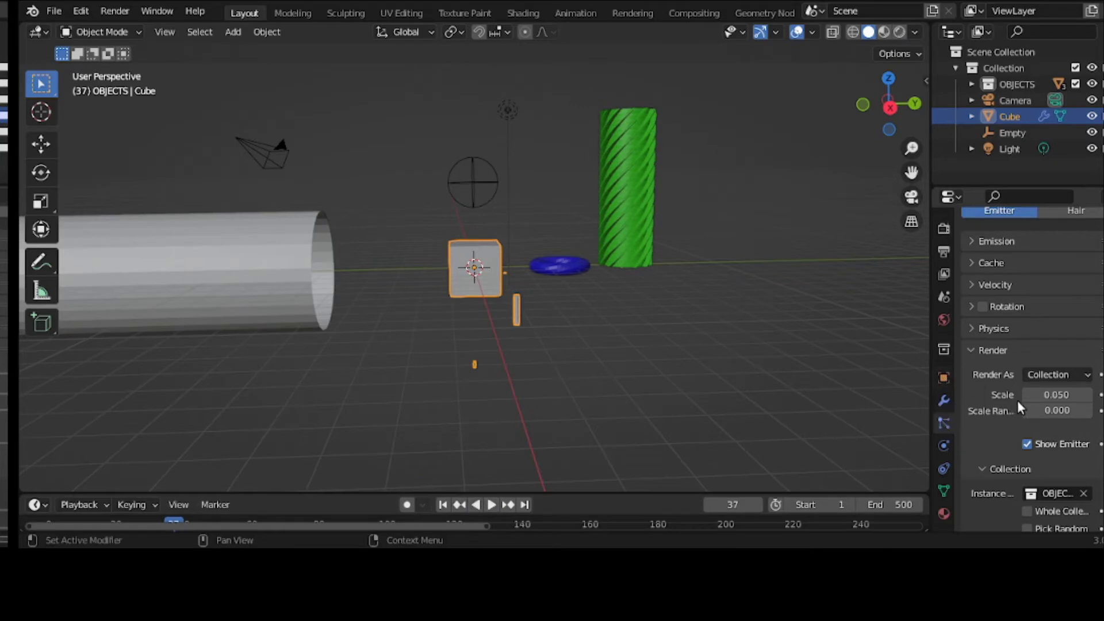
left_click_drag(1045, 394, 1077, 394)
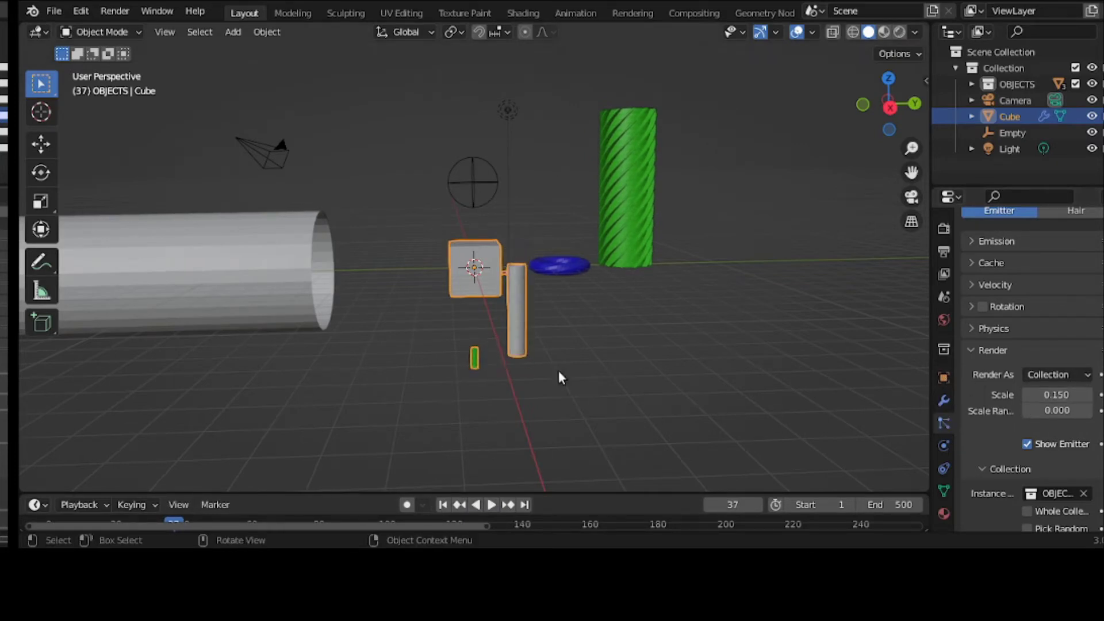
Step: Move the Cylinder out of the OBJECTS collection into the parent Collection
scroll(554, 366, "up", 1)
middle_click_drag(554, 367, 523, 388)
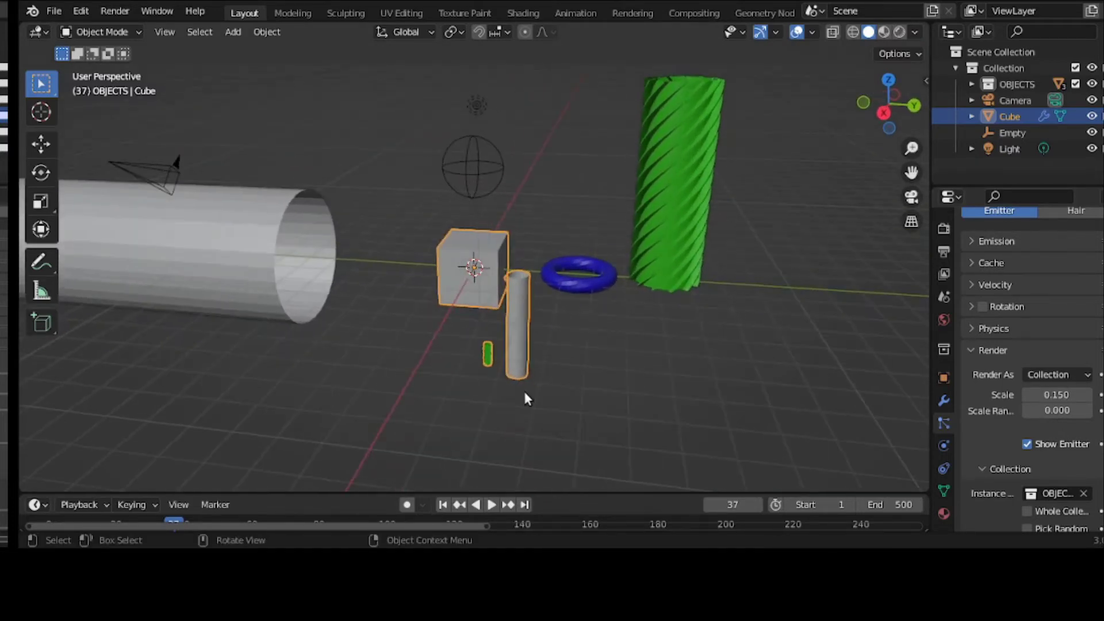
left_click(970, 87)
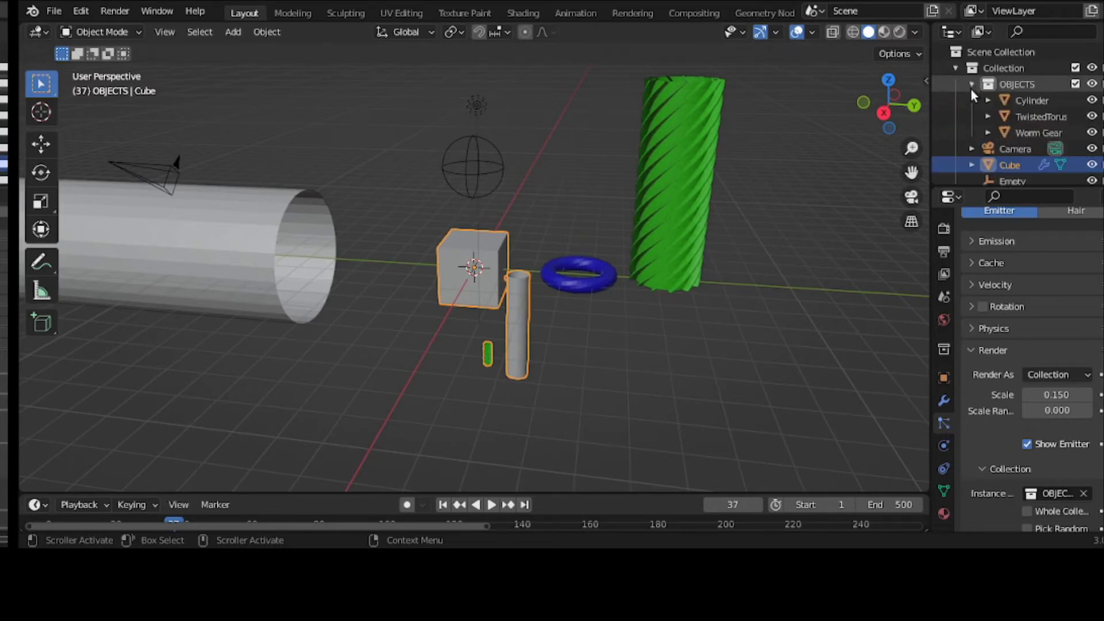
left_click(1015, 99)
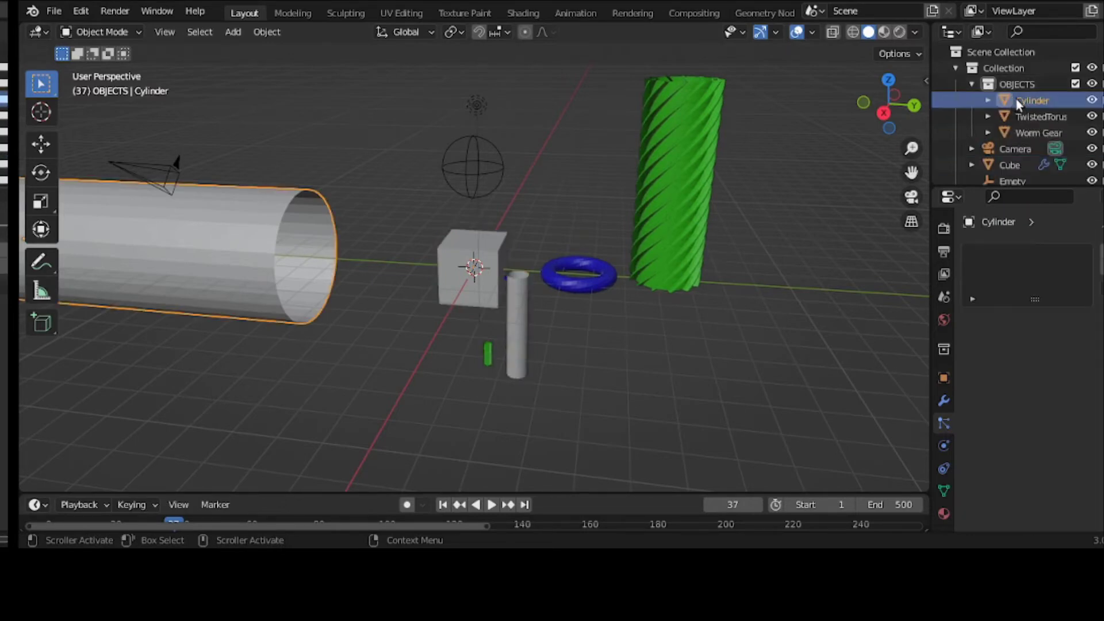
left_click_drag(1019, 100, 1017, 62)
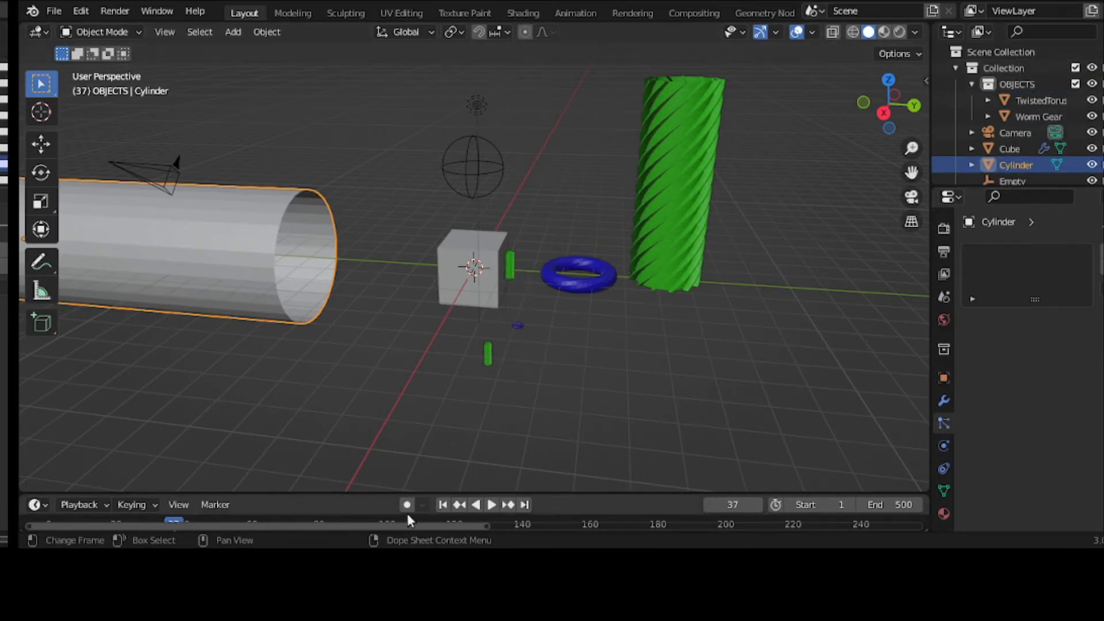
Step: Play the animation from the first frame to about frame 80 to check the emitted particles
left_click(442, 504)
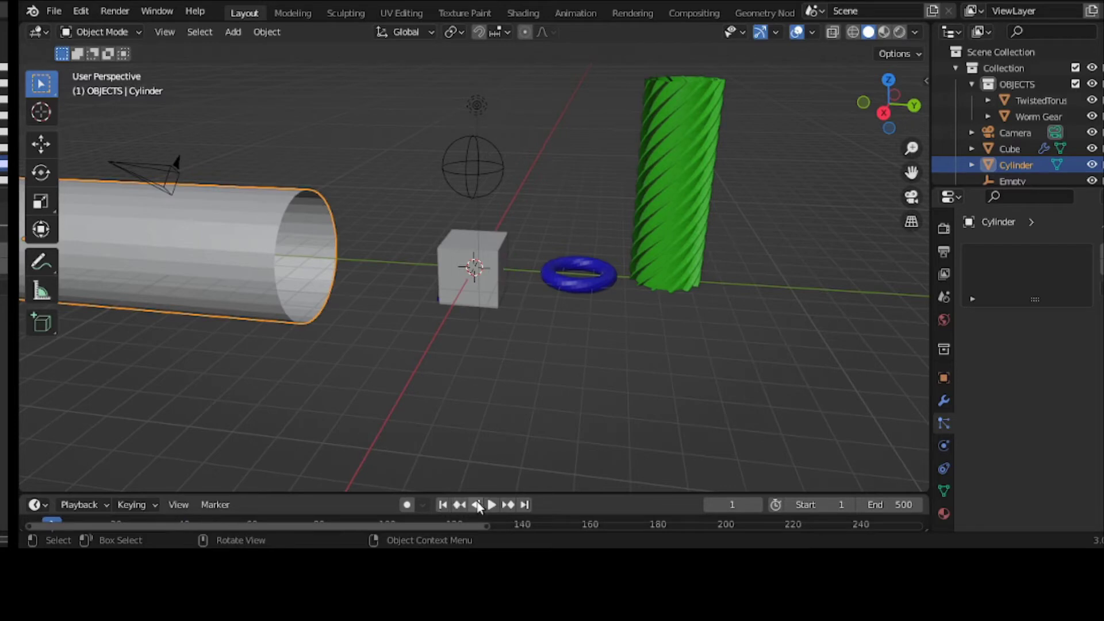
left_click(491, 505)
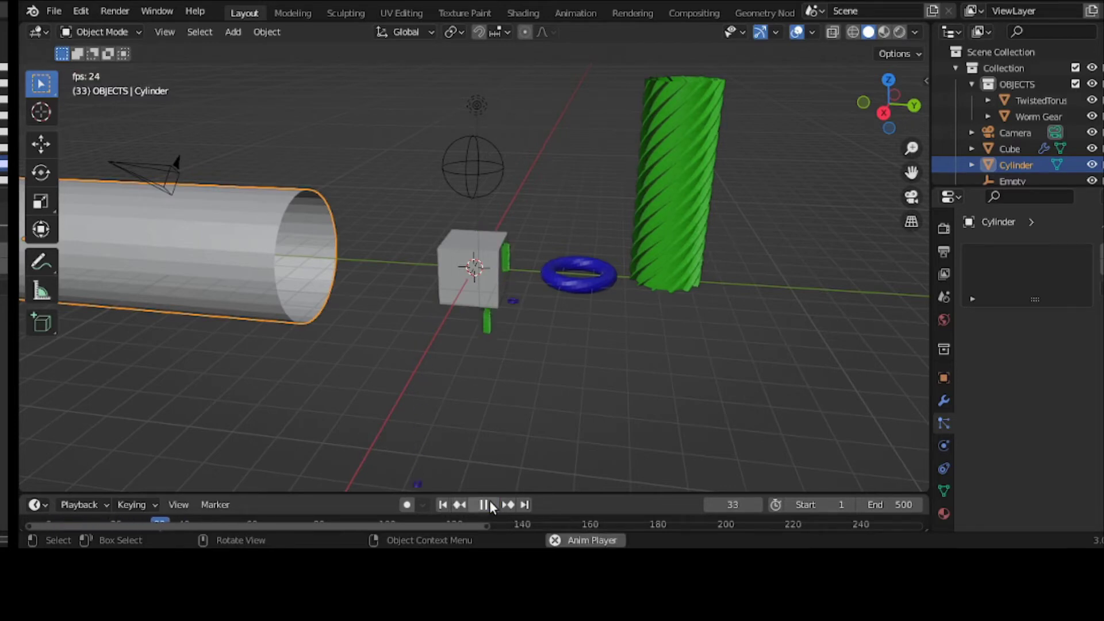
left_click(491, 504)
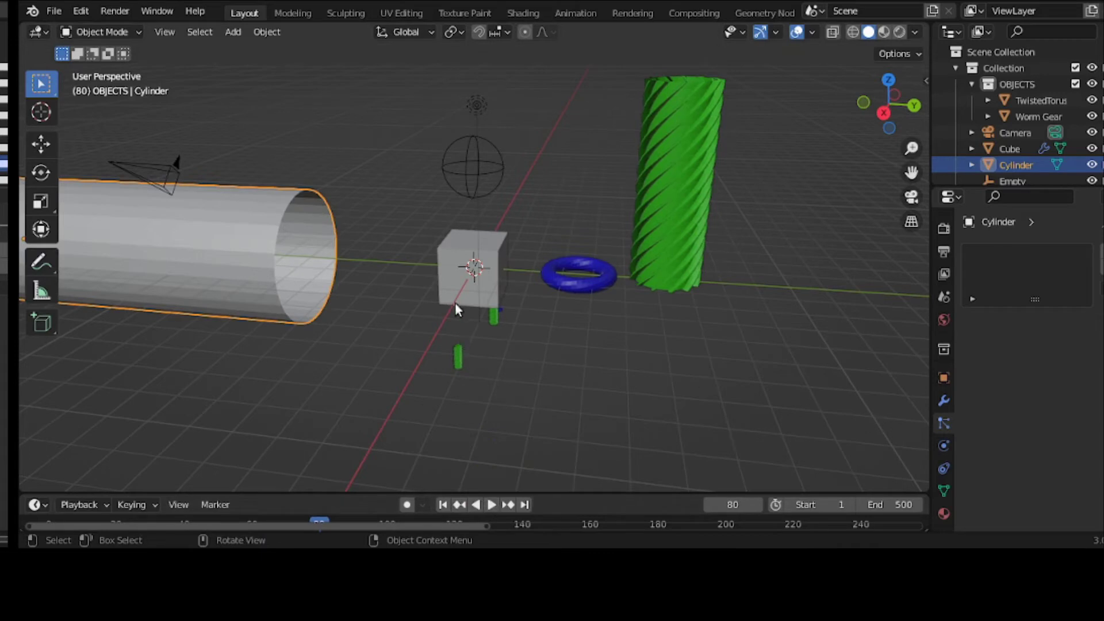
Step: Set the cube particles' render scale to 0.230 and play the animation on to about frame 170
left_click(457, 274)
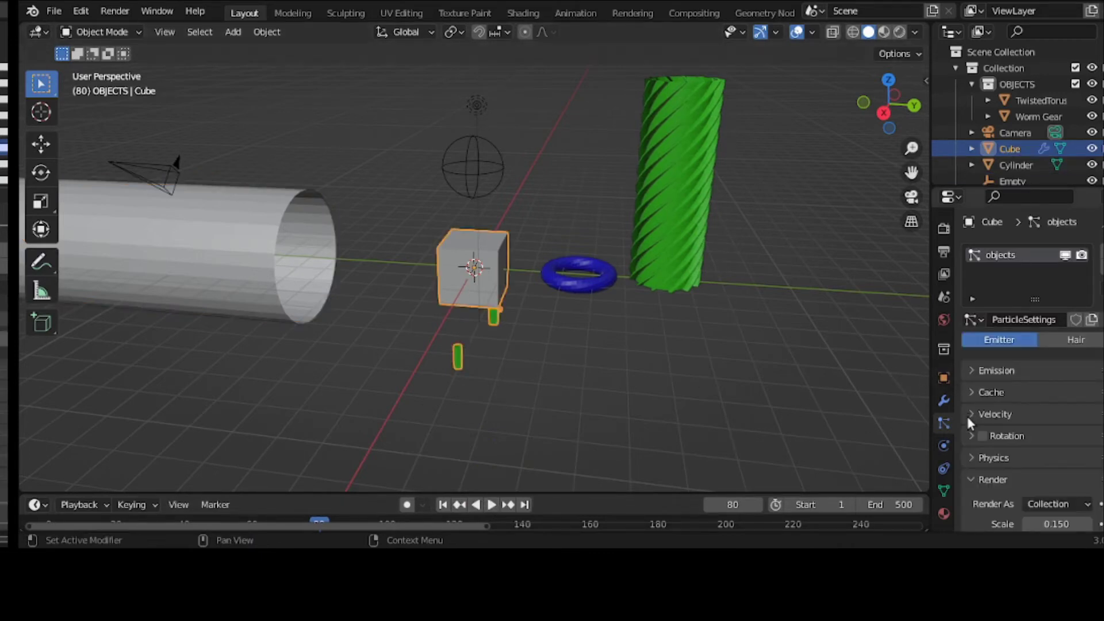
scroll(974, 445, "down", 3)
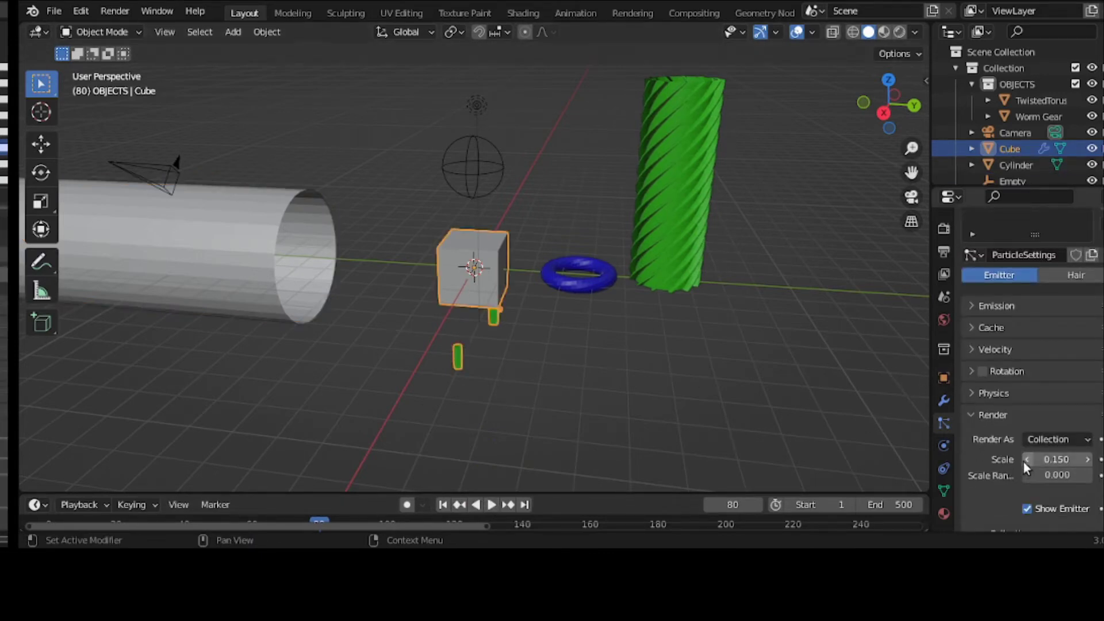
left_click_drag(1056, 459, 1081, 458)
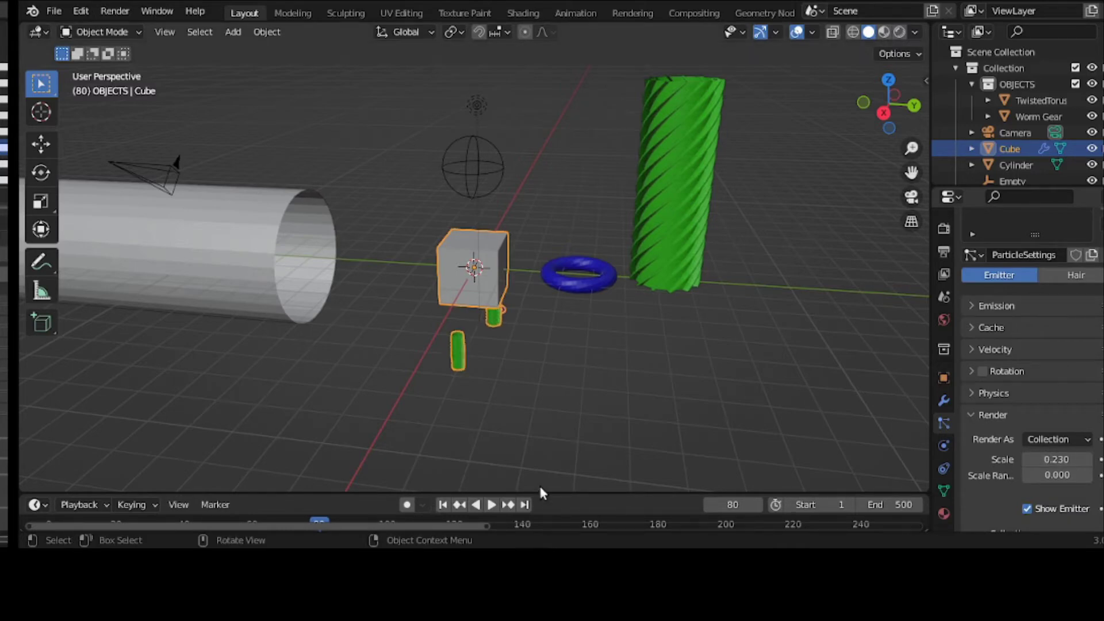
left_click(495, 504)
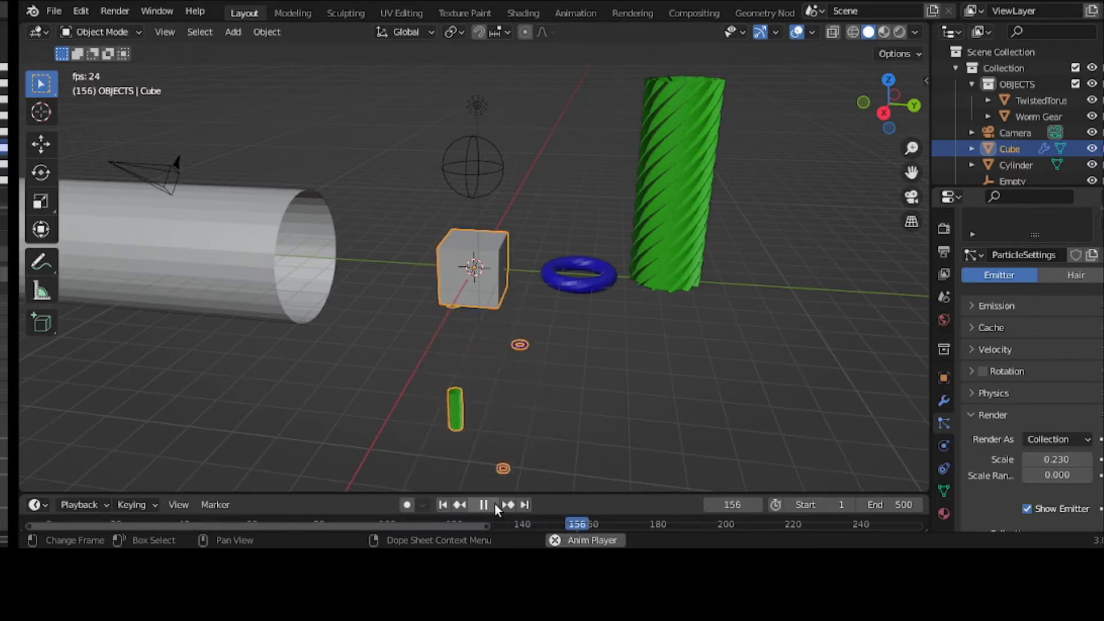
left_click(494, 504)
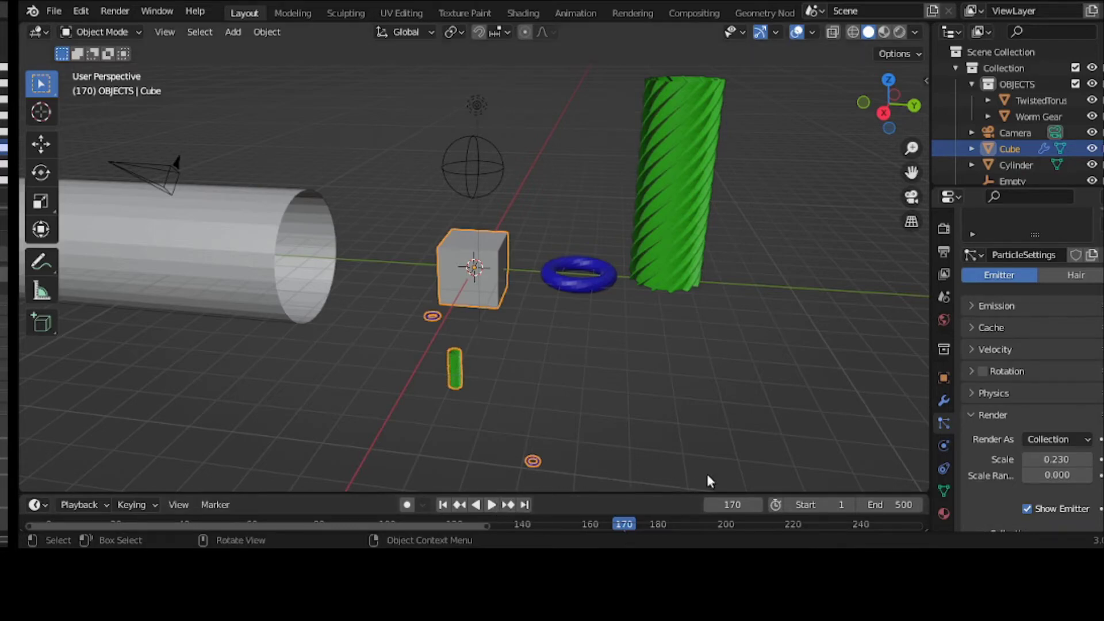
Step: Change the cube's particle physics type to Boids
left_click(977, 419)
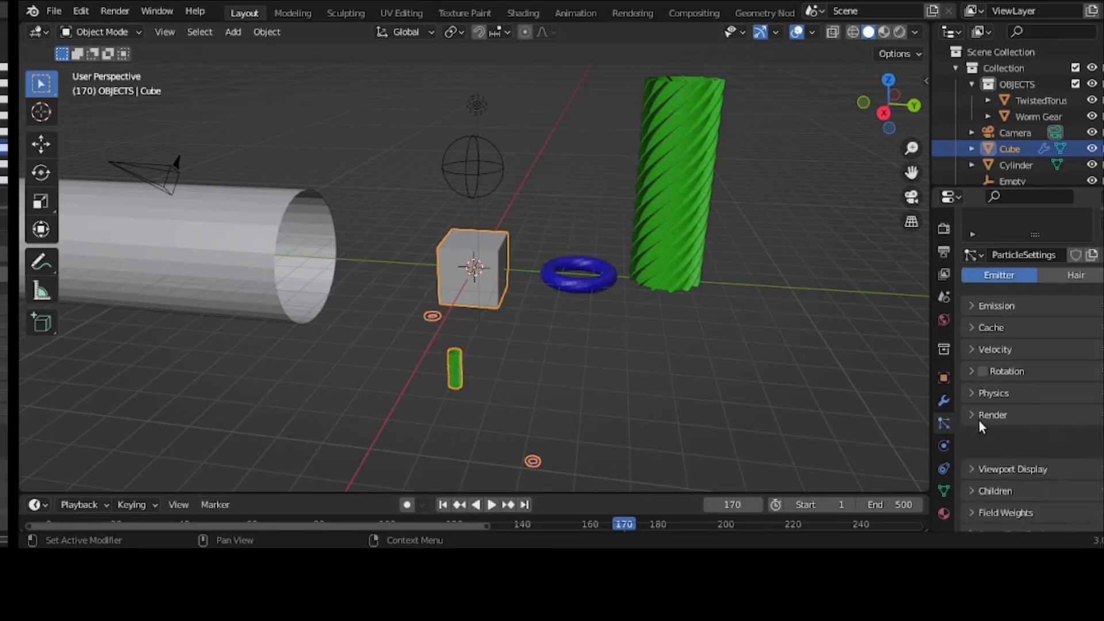
left_click(988, 392)
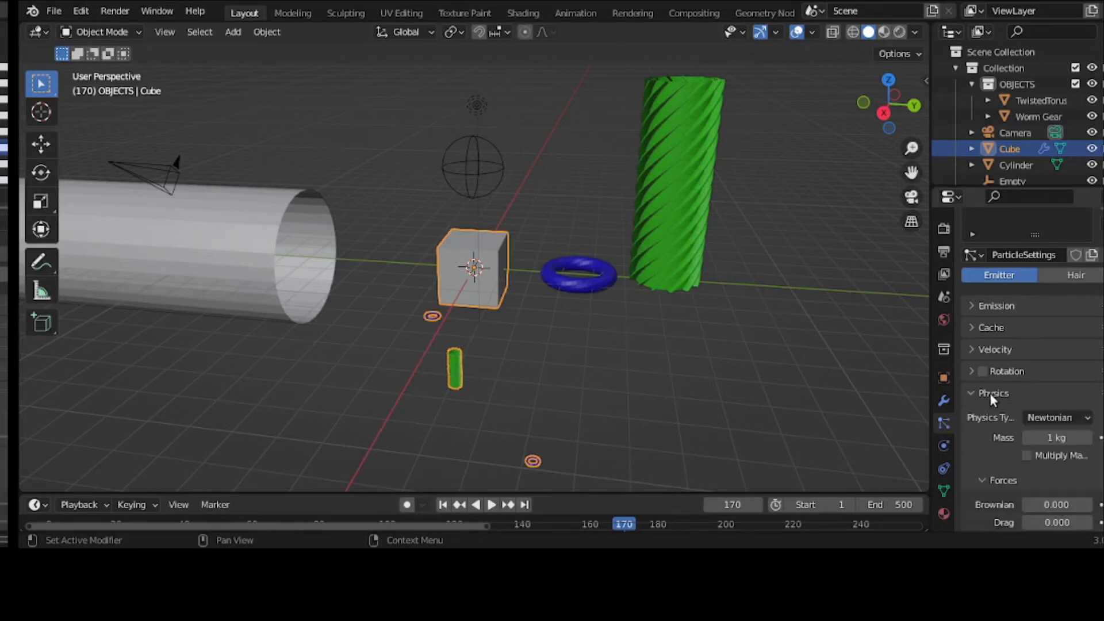
left_click(1054, 418)
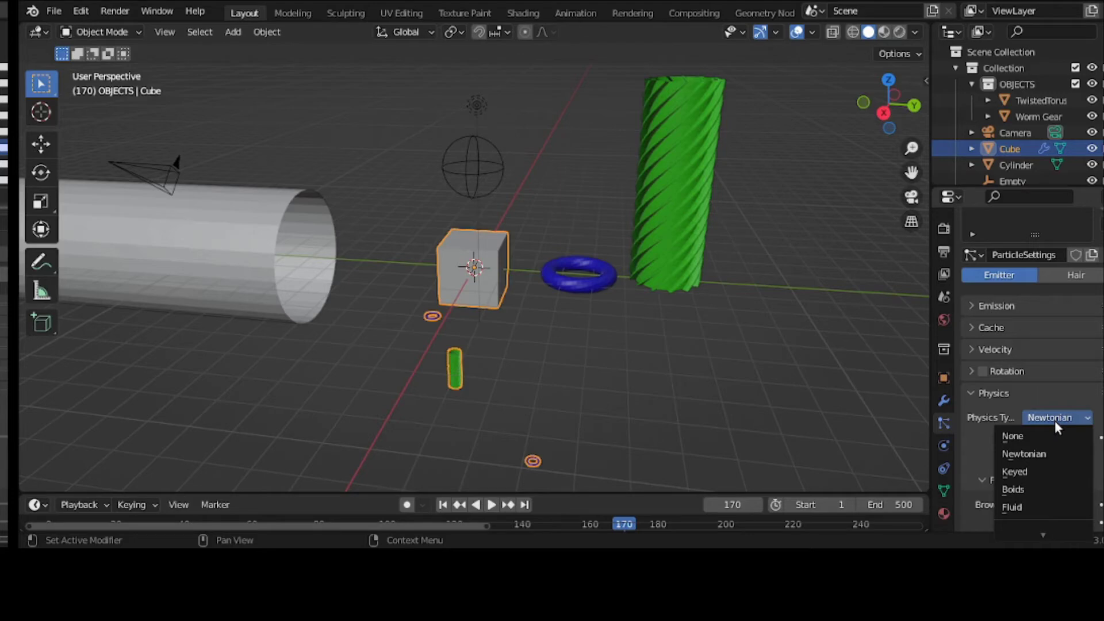
left_click(1042, 490)
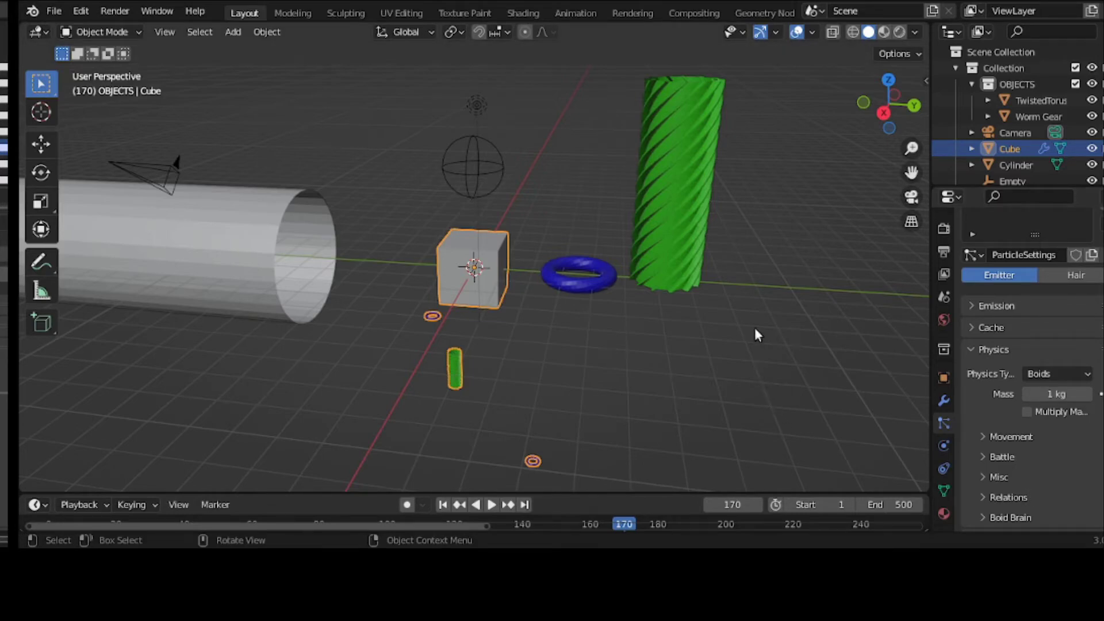
Step: Play the animation to frame 400 to check the boid motion and return to the first frame
left_click(491, 504)
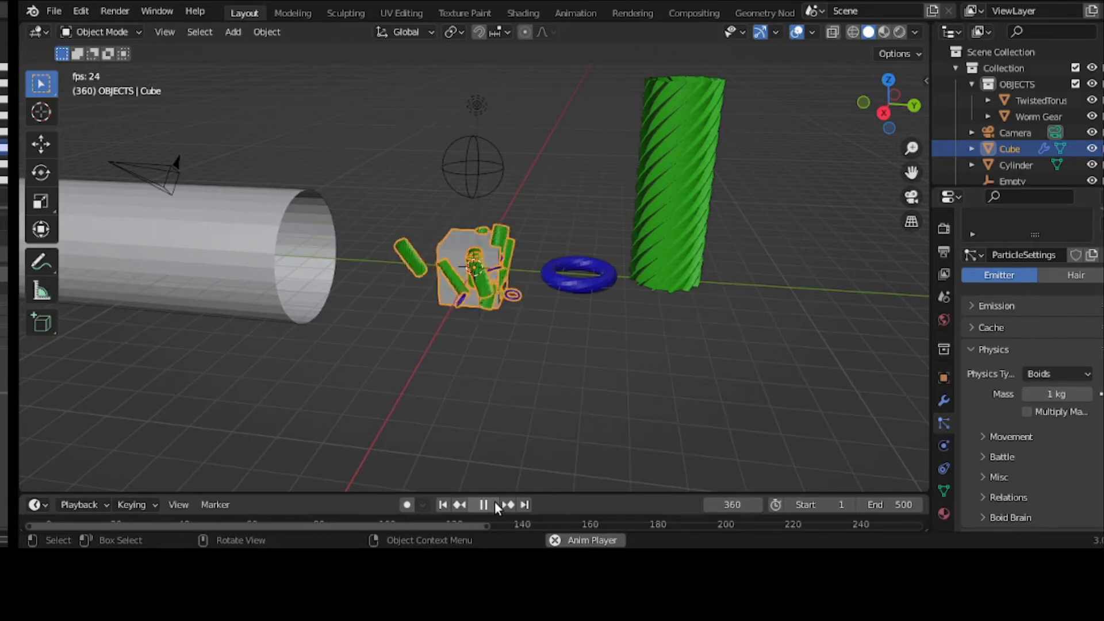
left_click(483, 505)
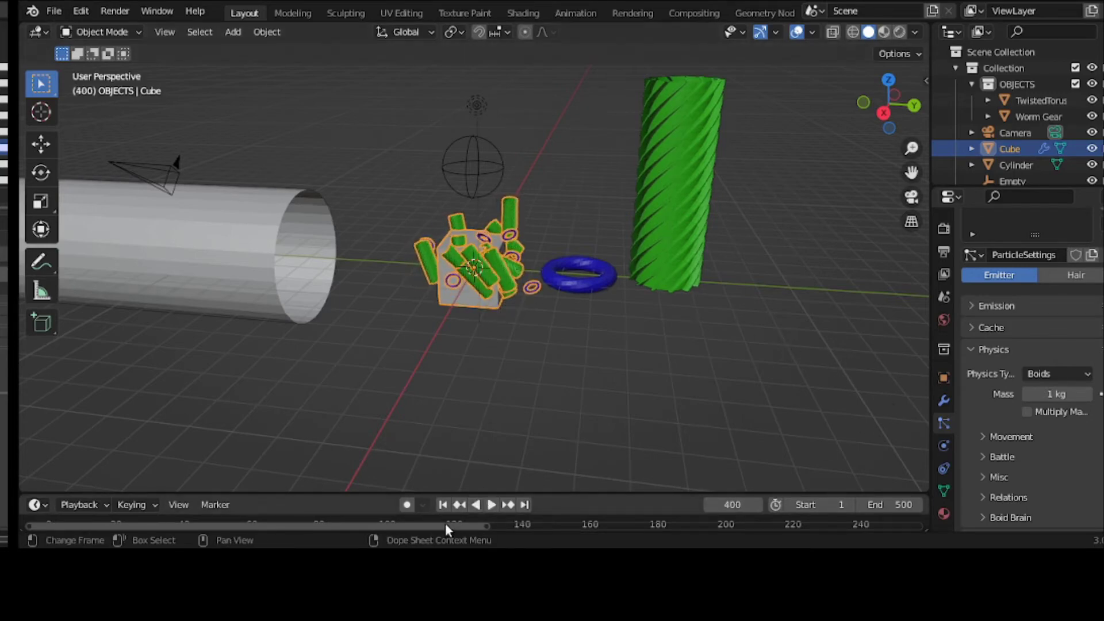
left_click(444, 505)
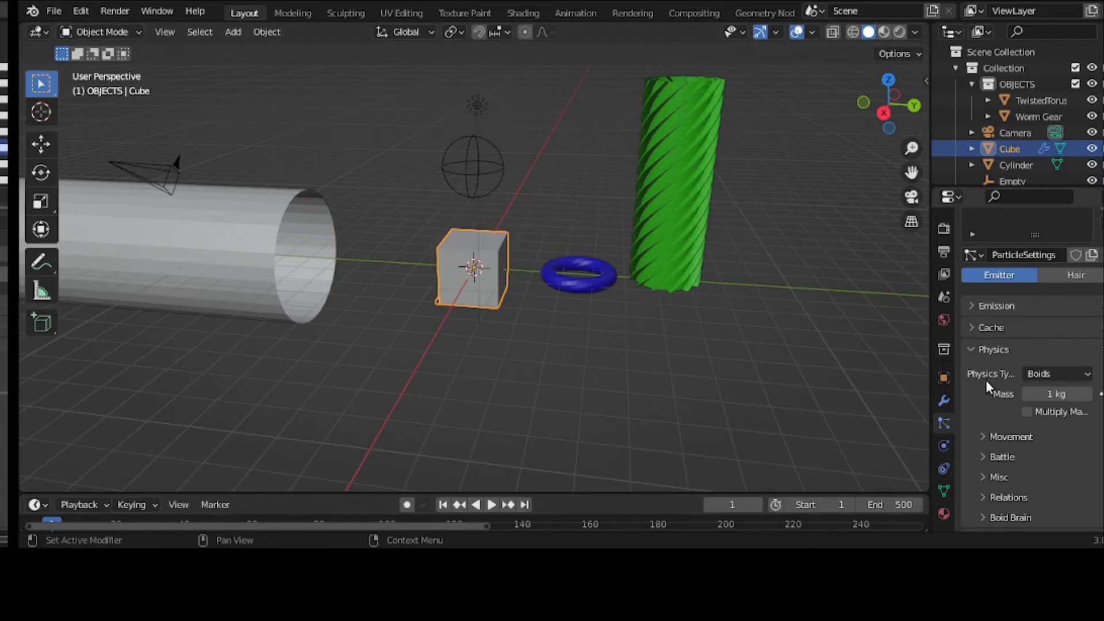
scroll(986, 380, "down", 3)
scroll(985, 381, "down", 2)
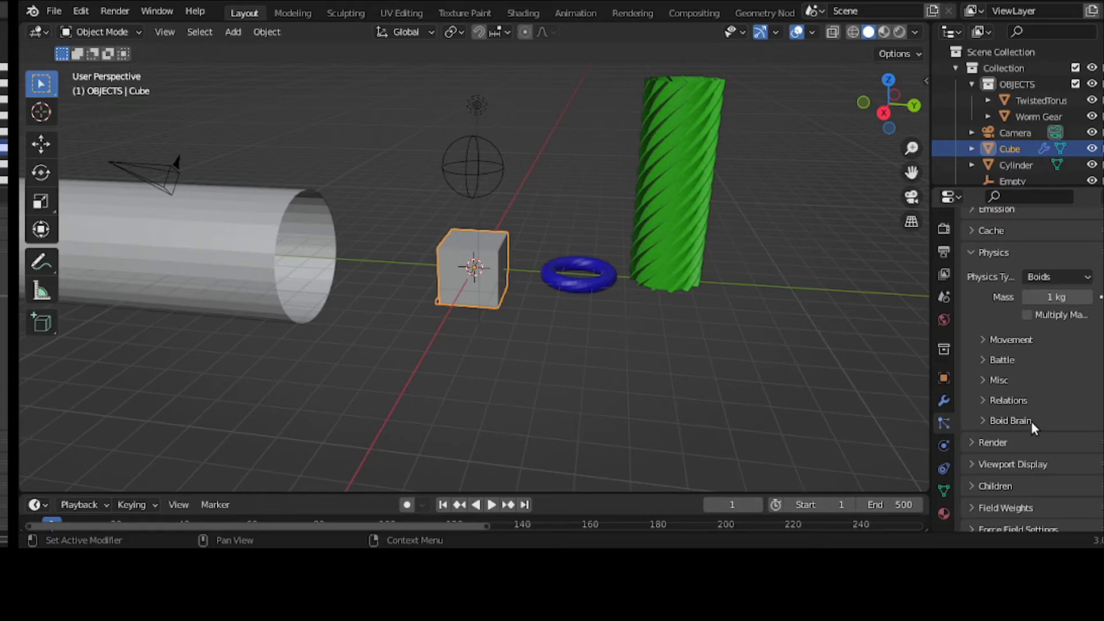
Step: Handwrite the words "Boid Brain" with the Annotate tool on two lines below the tube and cube
left_click(38, 266)
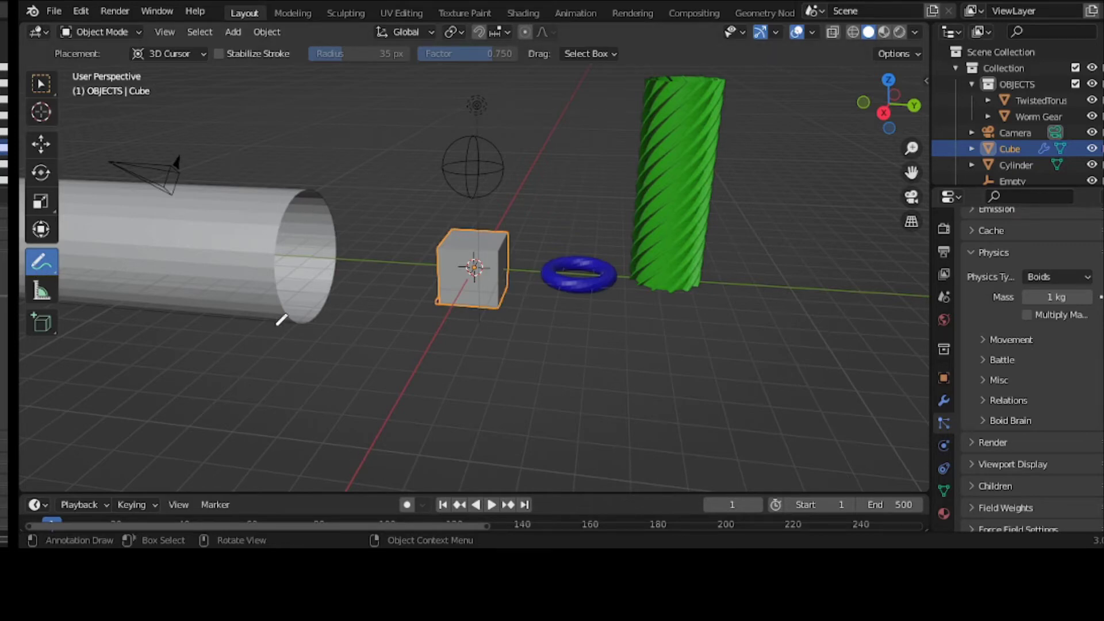
mouse_move(257, 339)
left_mouse_down()
mouse_move(269, 366)
mouse_move(279, 339)
mouse_move(294, 349)
mouse_move(271, 369)
left_mouse_up()
left_click_drag(352, 352, 398, 365)
left_click(368, 343)
left_click_drag(435, 332, 463, 353)
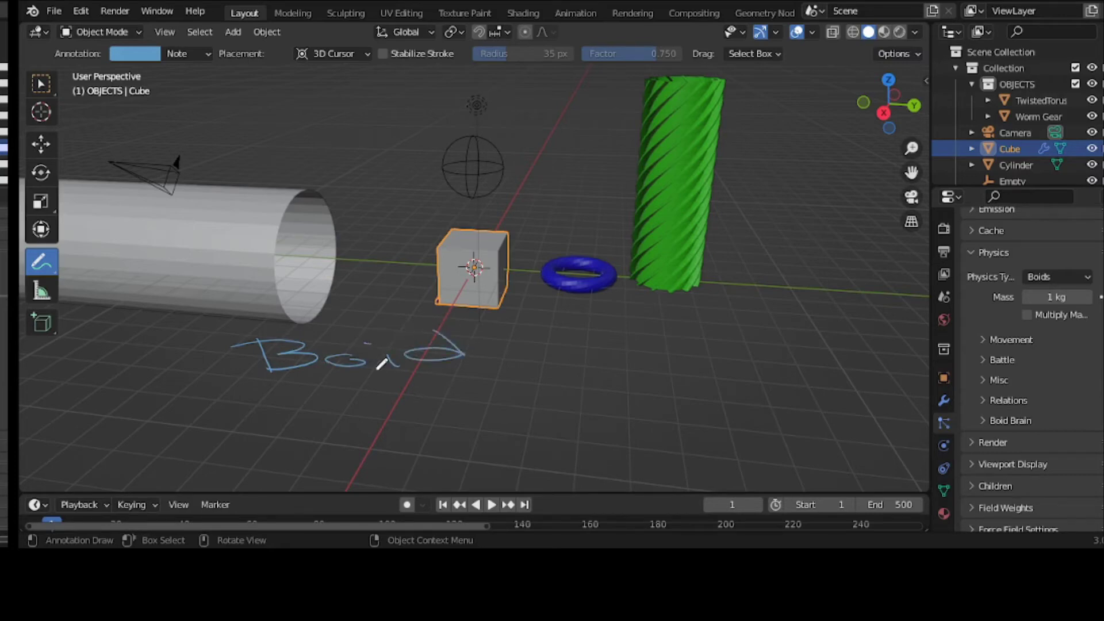
mouse_move(270, 399)
left_mouse_down()
mouse_move(320, 425)
mouse_move(267, 399)
mouse_move(328, 402)
mouse_move(301, 412)
mouse_move(350, 418)
mouse_move(305, 428)
left_mouse_up()
mouse_move(356, 400)
left_mouse_down()
mouse_move(384, 421)
mouse_move(361, 414)
mouse_move(439, 403)
mouse_move(425, 417)
mouse_move(537, 417)
left_mouse_up()
left_click(454, 398)
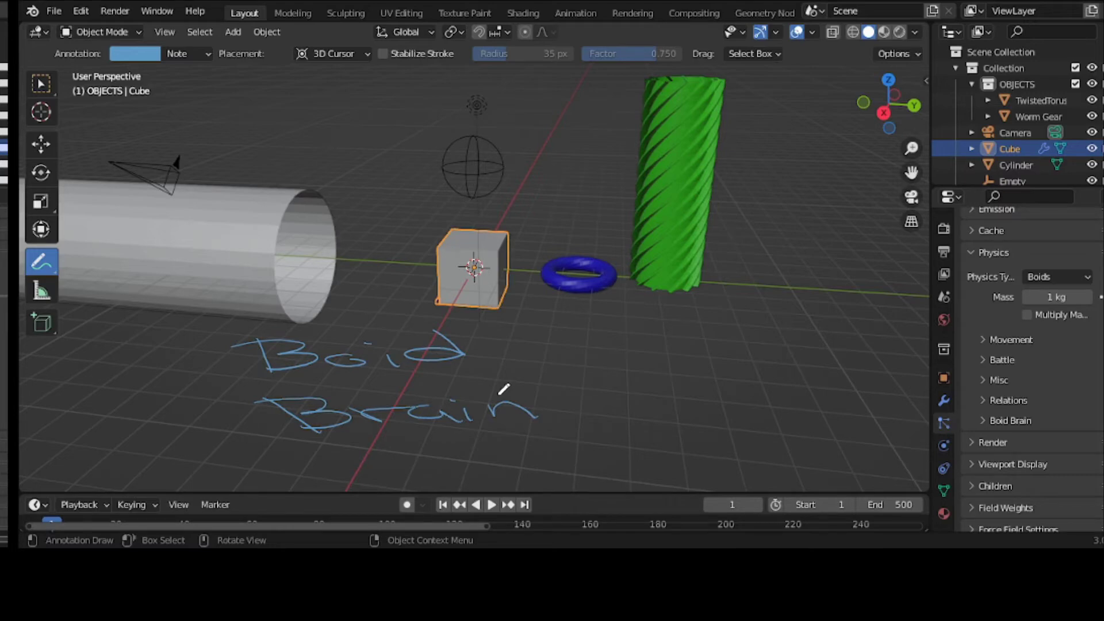
Step: Delete the Note annotation layer with the handwritten text
key("n")
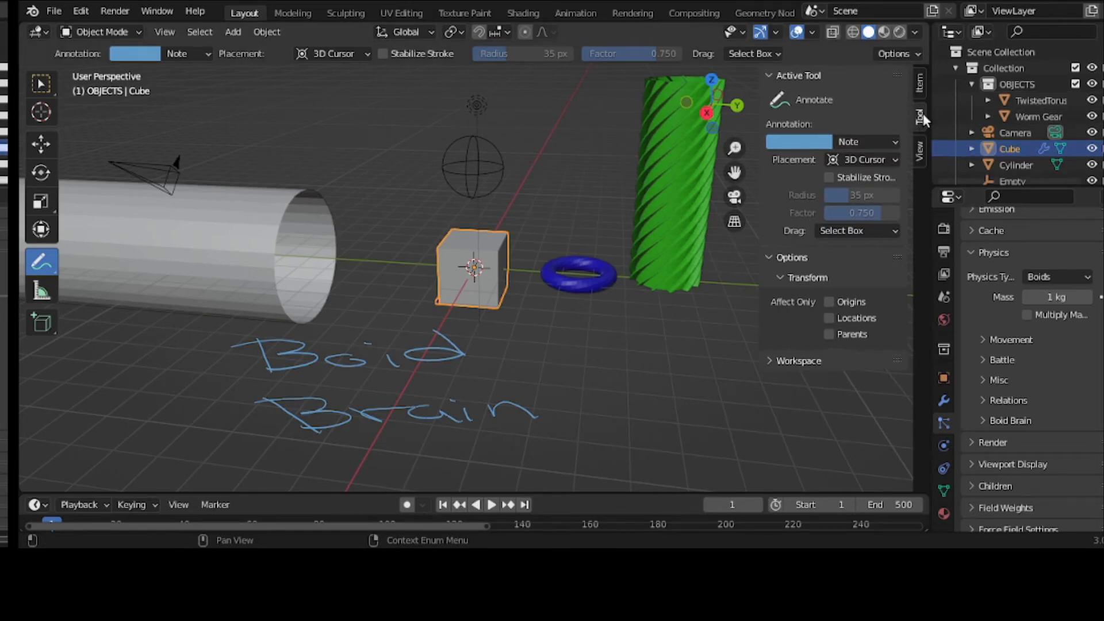
left_click(885, 141)
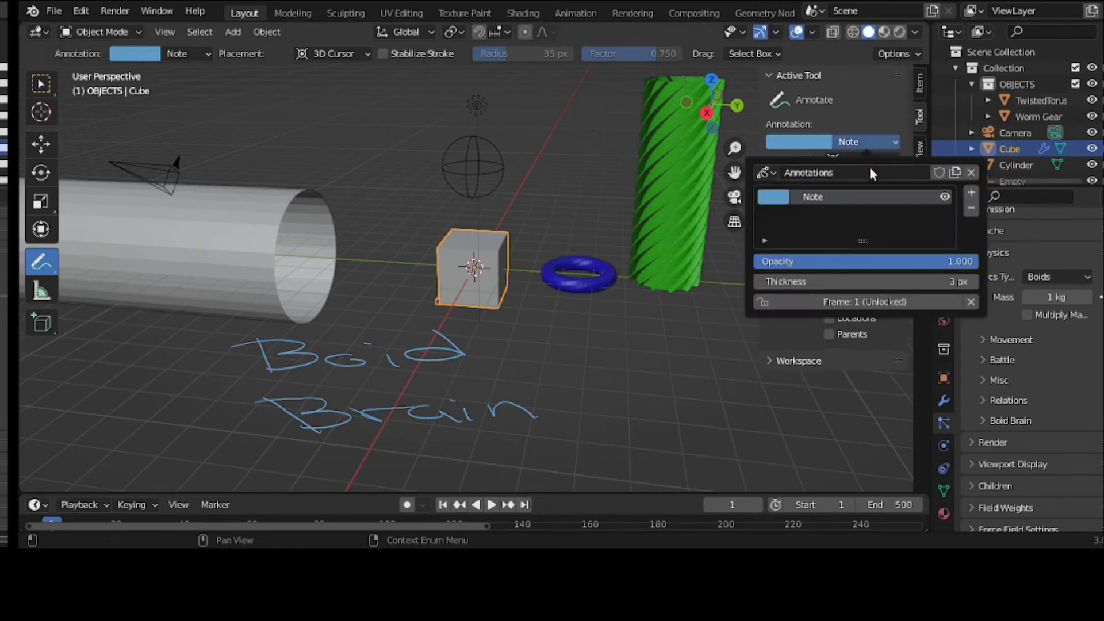
left_click(971, 208)
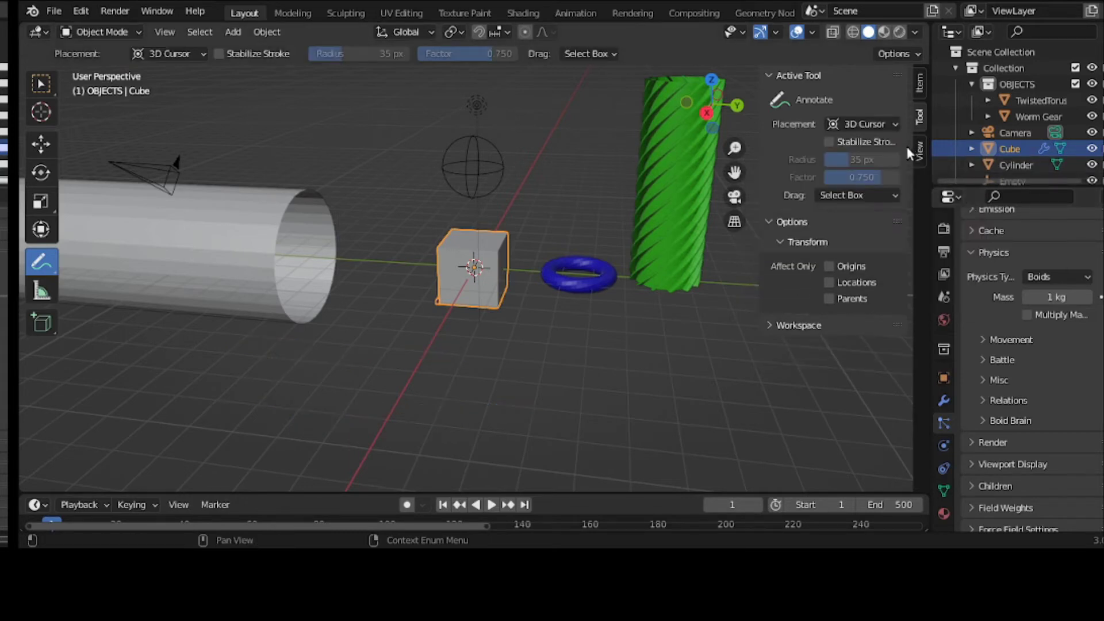
key("n")
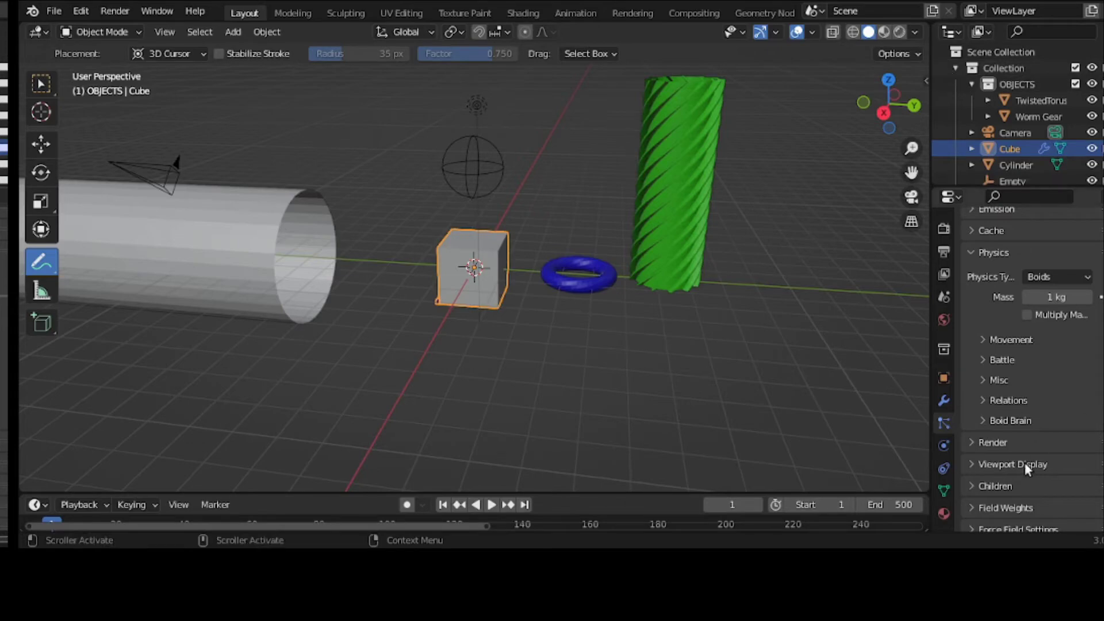
Step: Replace the Separate and Flock rules in the particles' Boid Brain with a Follow Leader rule
left_click(1015, 424)
scroll(1015, 424, "down", 3)
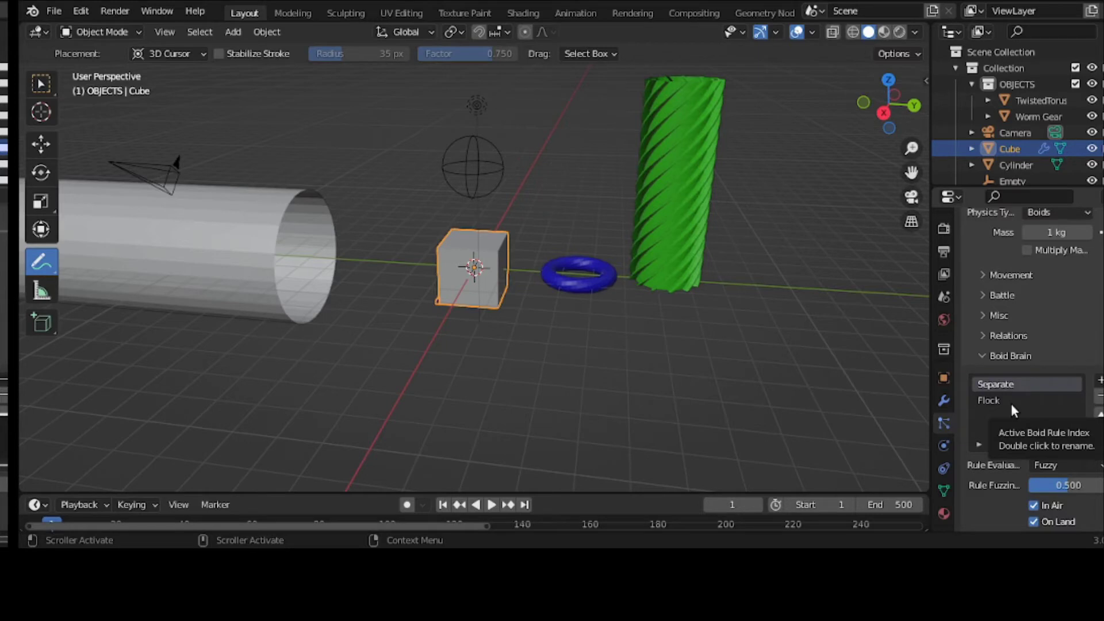
left_click(1099, 399)
left_click(1098, 399)
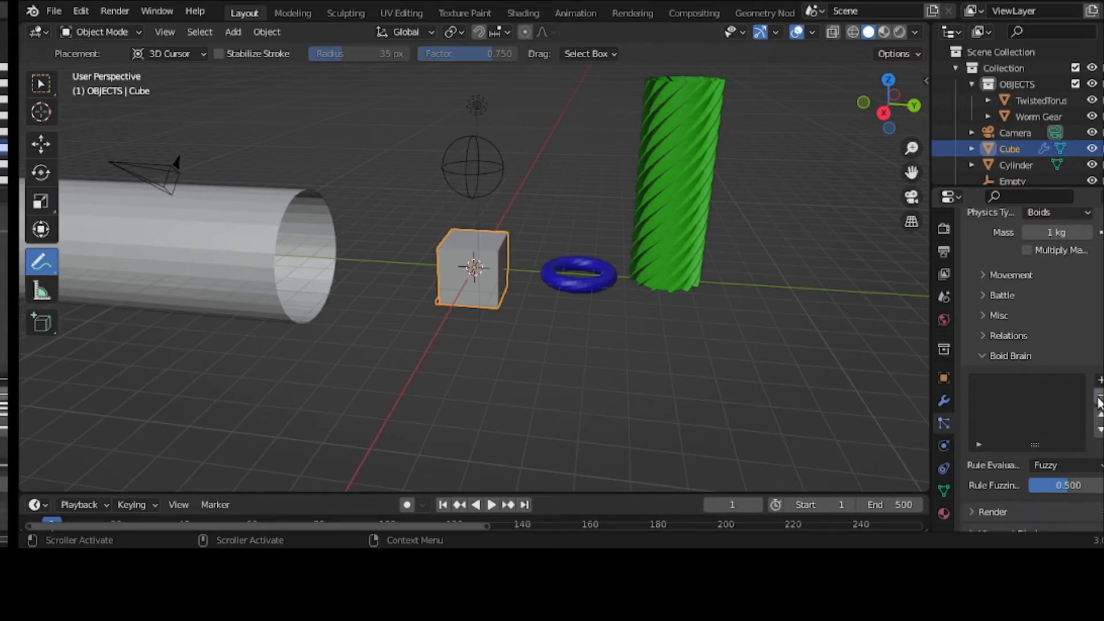
left_click(1099, 380)
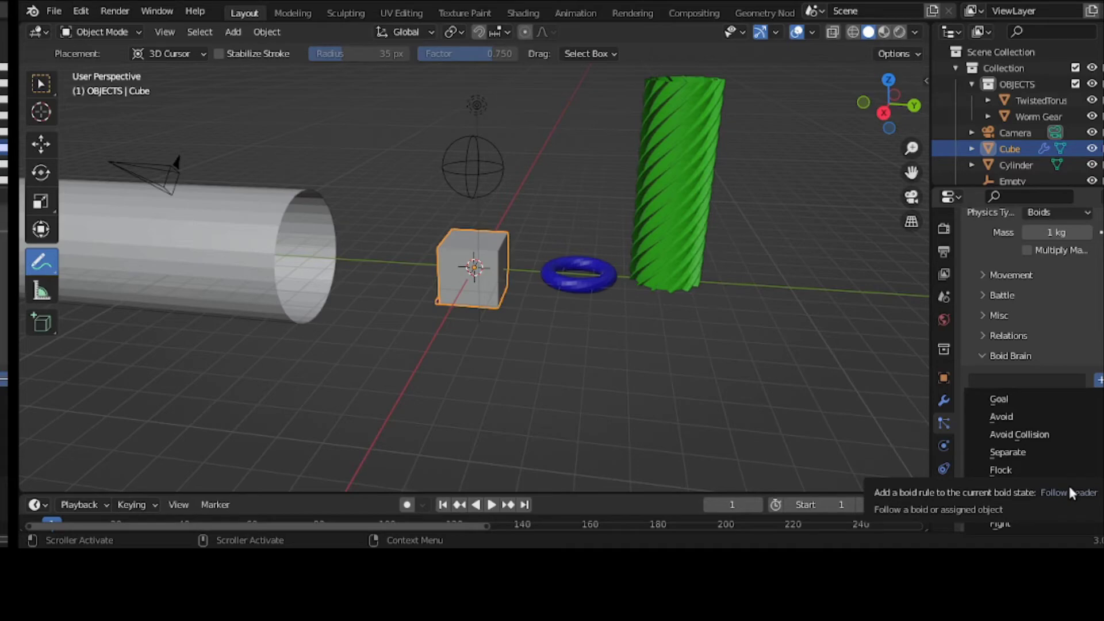
left_click(1053, 489)
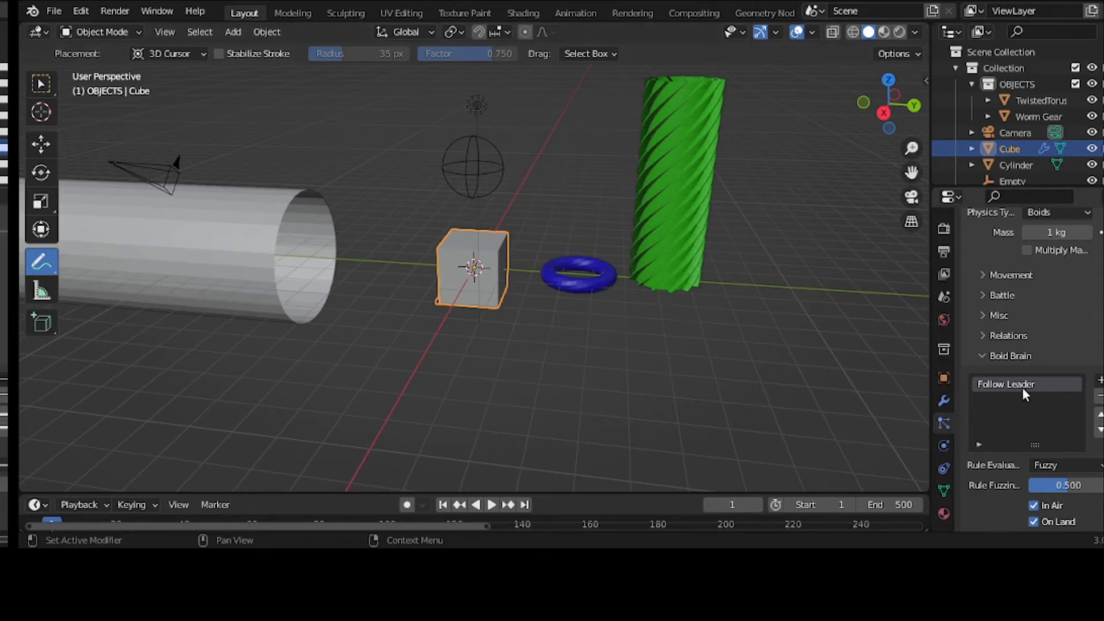
Step: Assign the Empty as the object that the Follow Leader rule follows
scroll(1022, 387, "down", 3)
scroll(1021, 386, "down", 3)
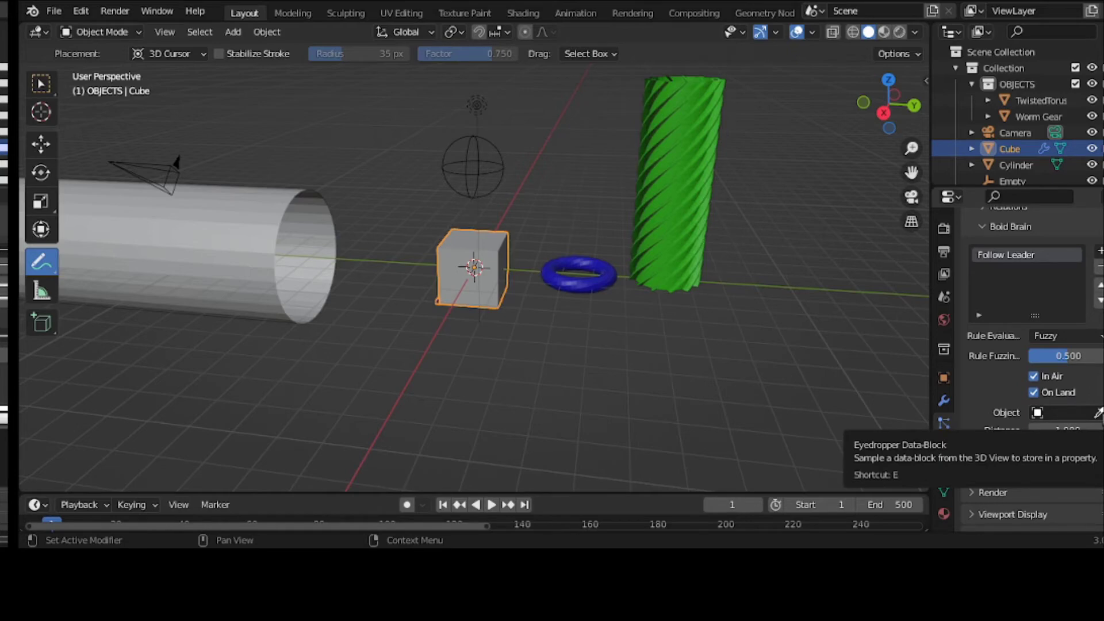
left_click(1098, 412)
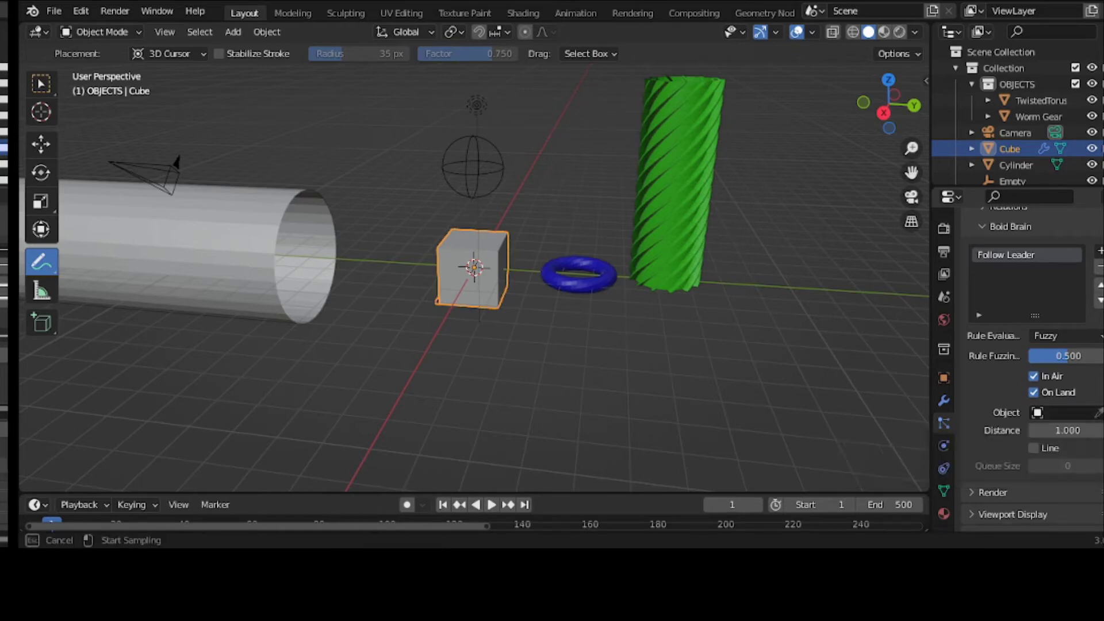
left_click(466, 184)
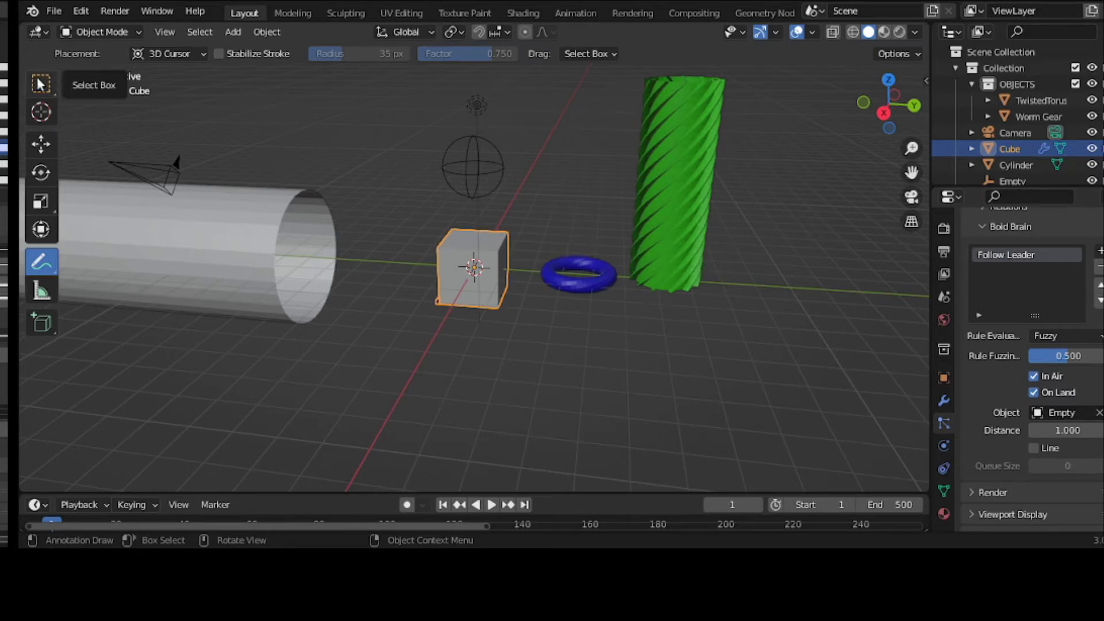
Step: Play the animation while moving the Empty up to a height of about 5.16 m, and return to the first frame
left_click(50, 82)
left_click(442, 175)
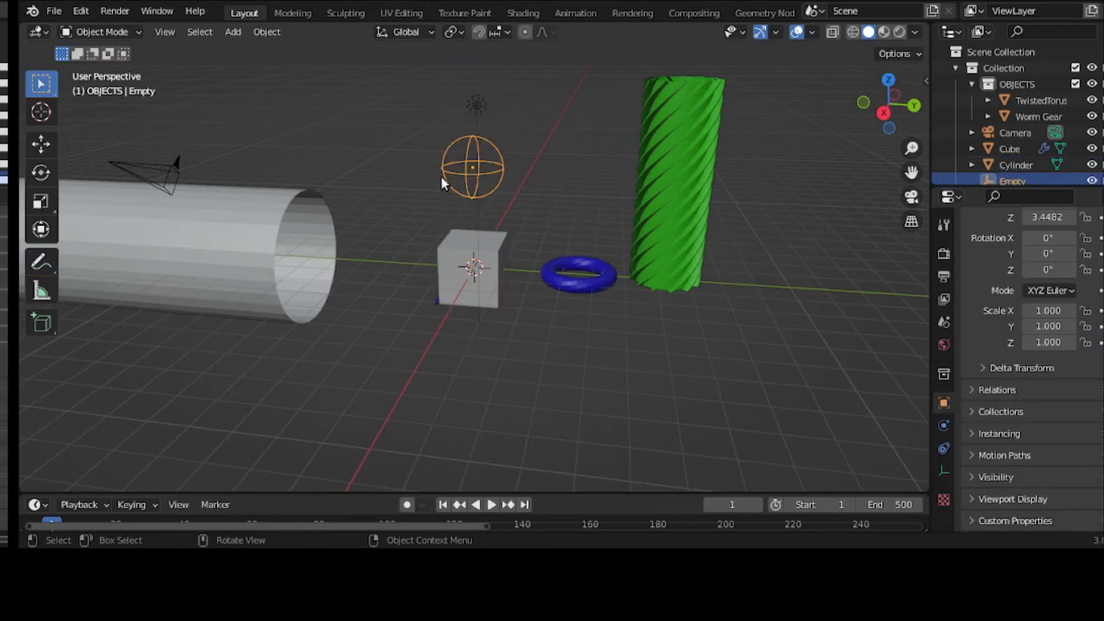
left_click(495, 509)
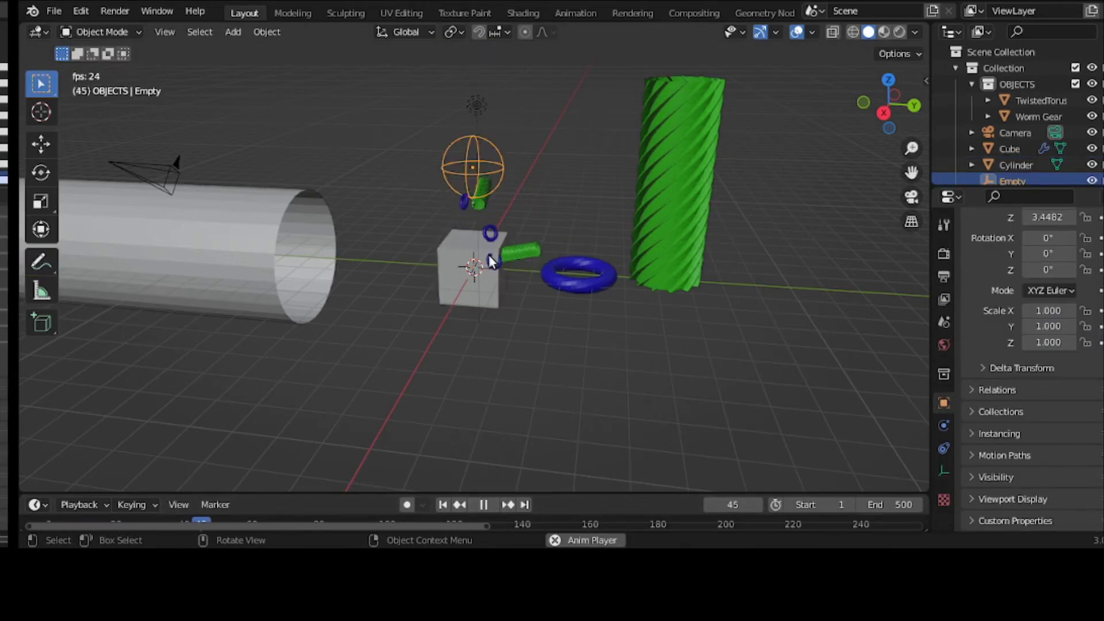
key("g")
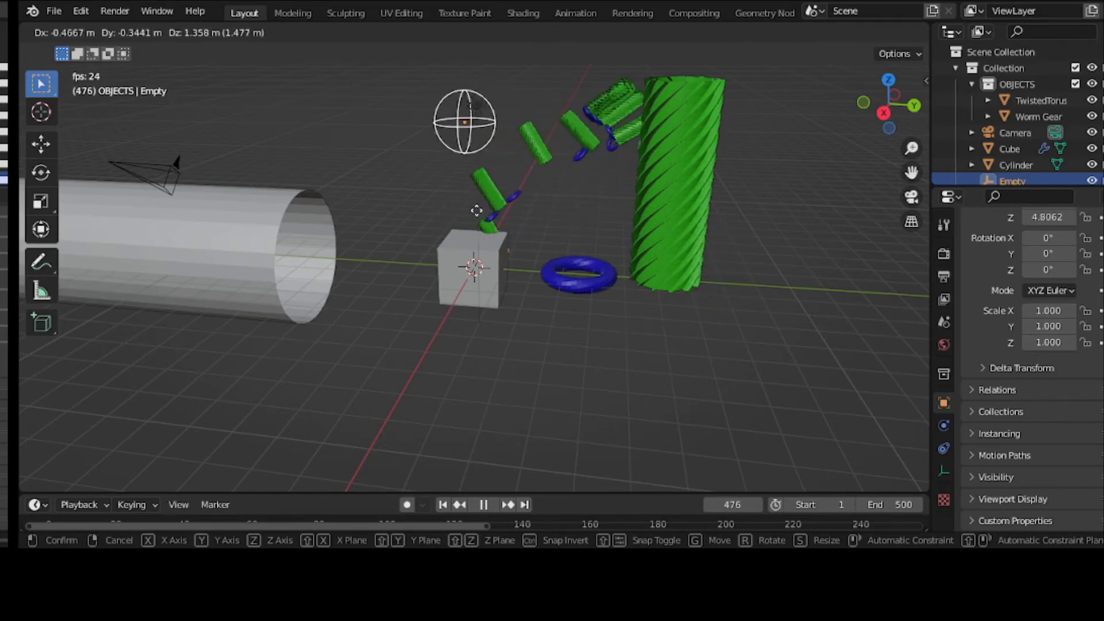
left_click(394, 200)
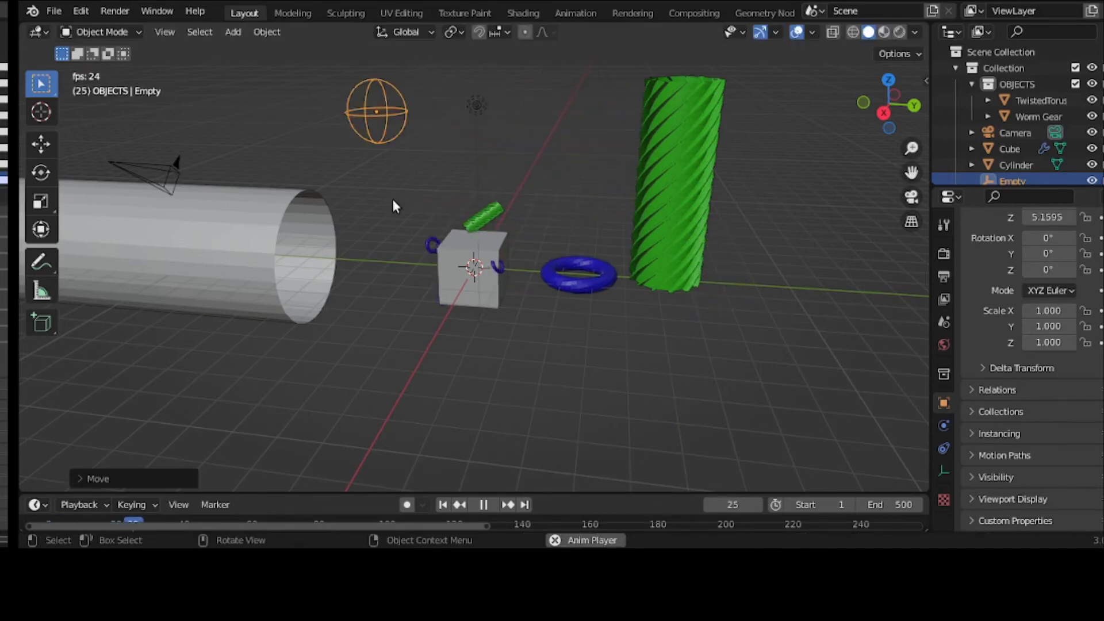
left_click(483, 503)
left_click(447, 503)
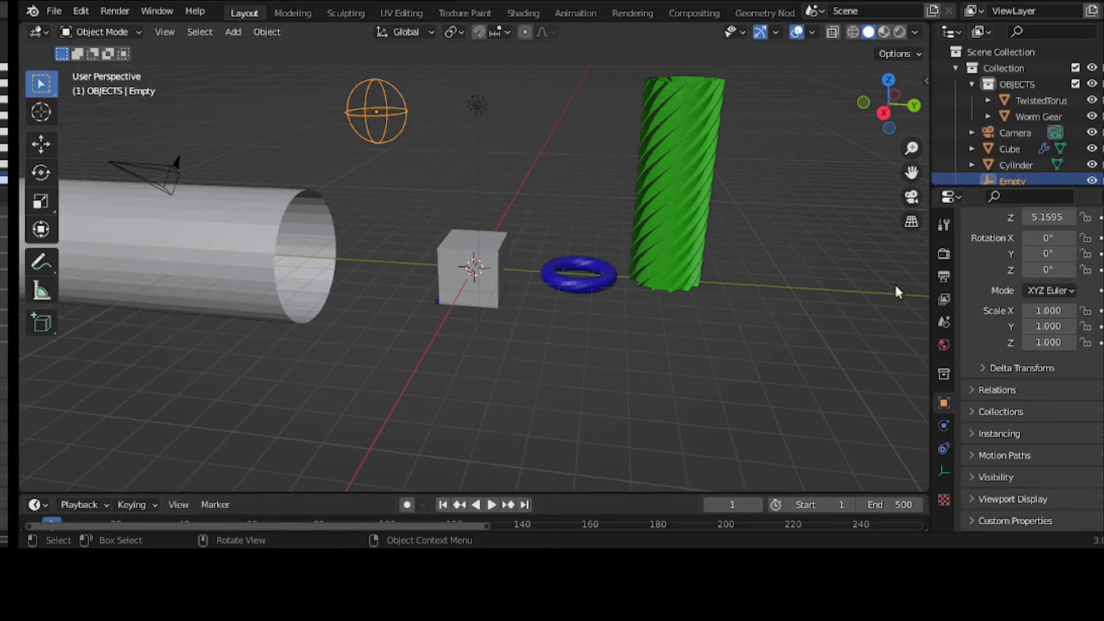
Step: Select the cube and handwrite "1) Boid Brain", marked with an asterisk, above "2) Movement" using the Annotate tool
left_click(437, 253)
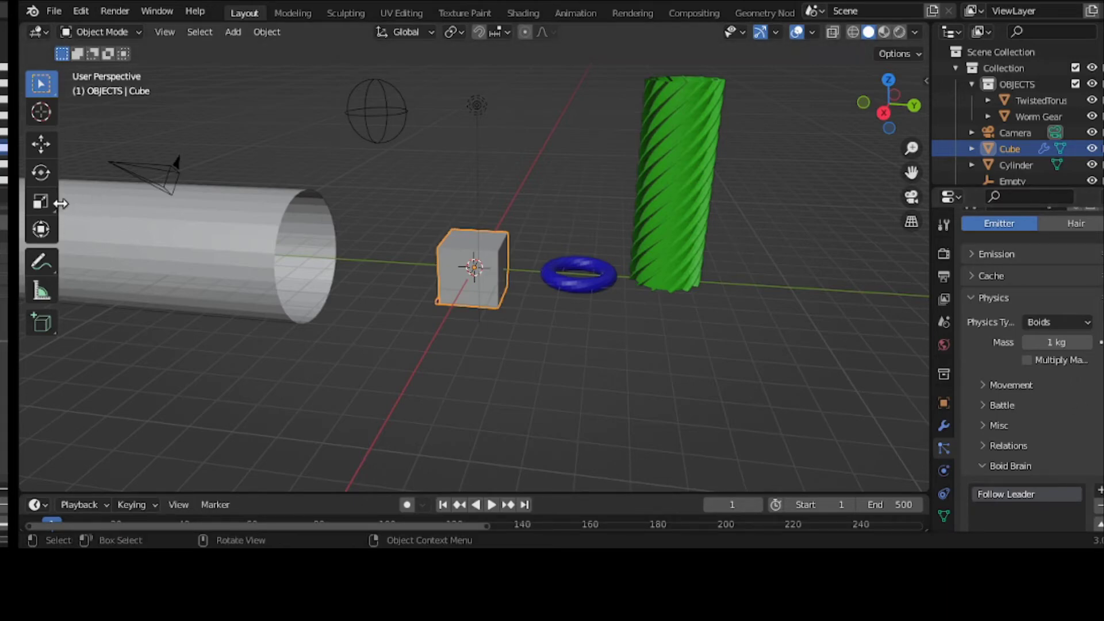
left_click(41, 263)
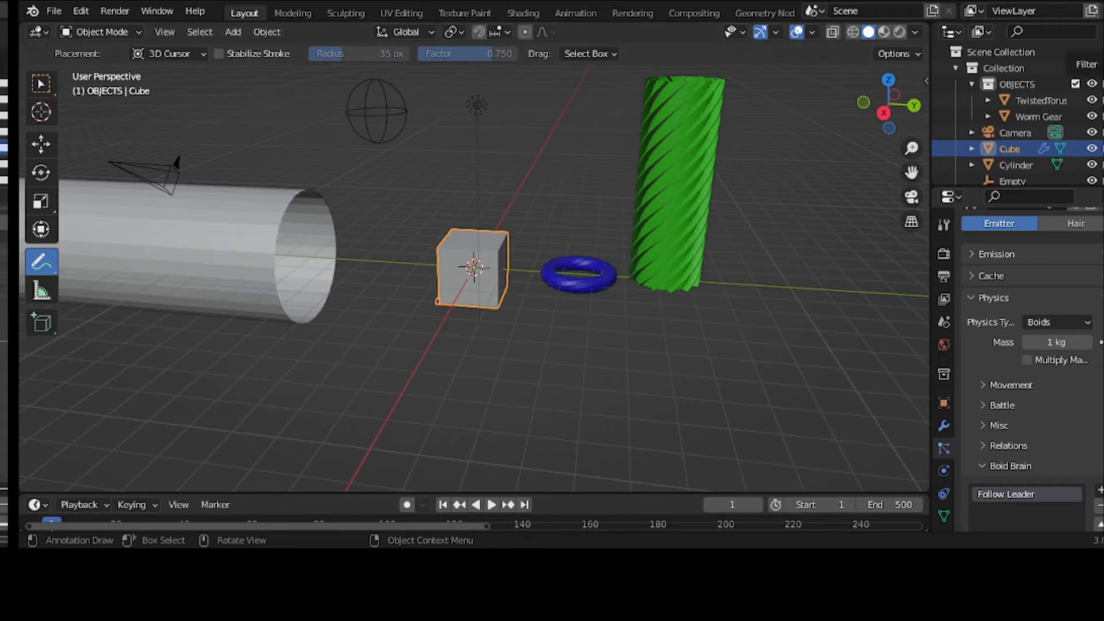
left_click_drag(213, 114, 225, 149)
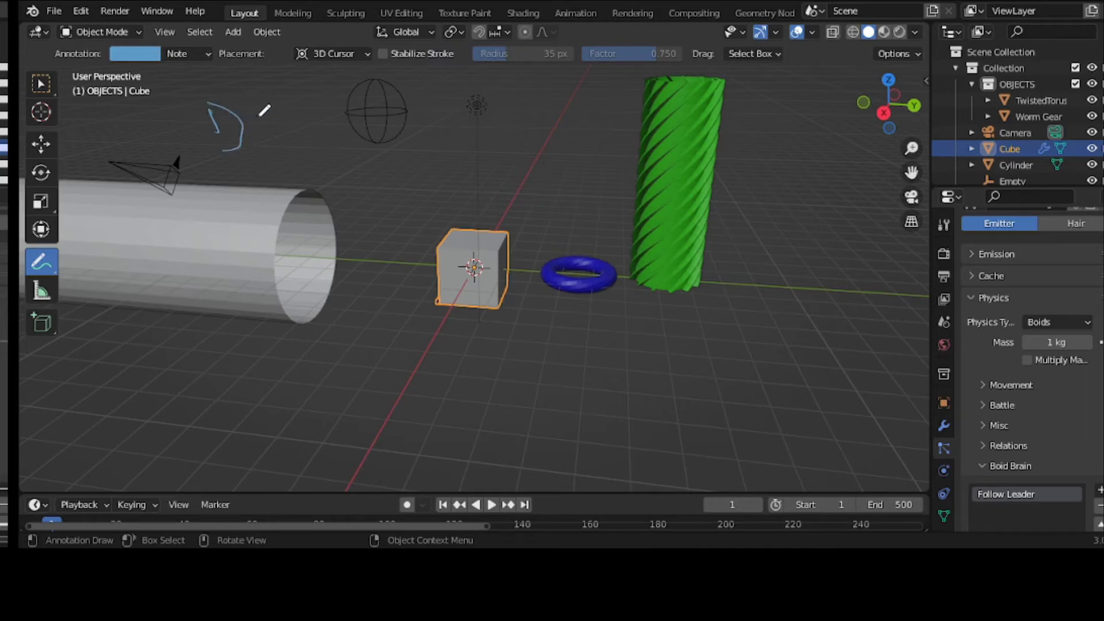
mouse_move(277, 104)
left_mouse_down()
mouse_move(279, 134)
mouse_move(277, 101)
mouse_move(304, 126)
mouse_move(268, 129)
mouse_move(355, 131)
left_mouse_up()
mouse_move(388, 97)
left_mouse_down()
mouse_move(408, 121)
mouse_move(373, 113)
mouse_move(397, 121)
mouse_move(448, 120)
mouse_move(444, 95)
mouse_move(483, 110)
mouse_move(458, 124)
mouse_move(545, 107)
mouse_move(559, 123)
mouse_move(620, 105)
left_mouse_up()
left_click(560, 95)
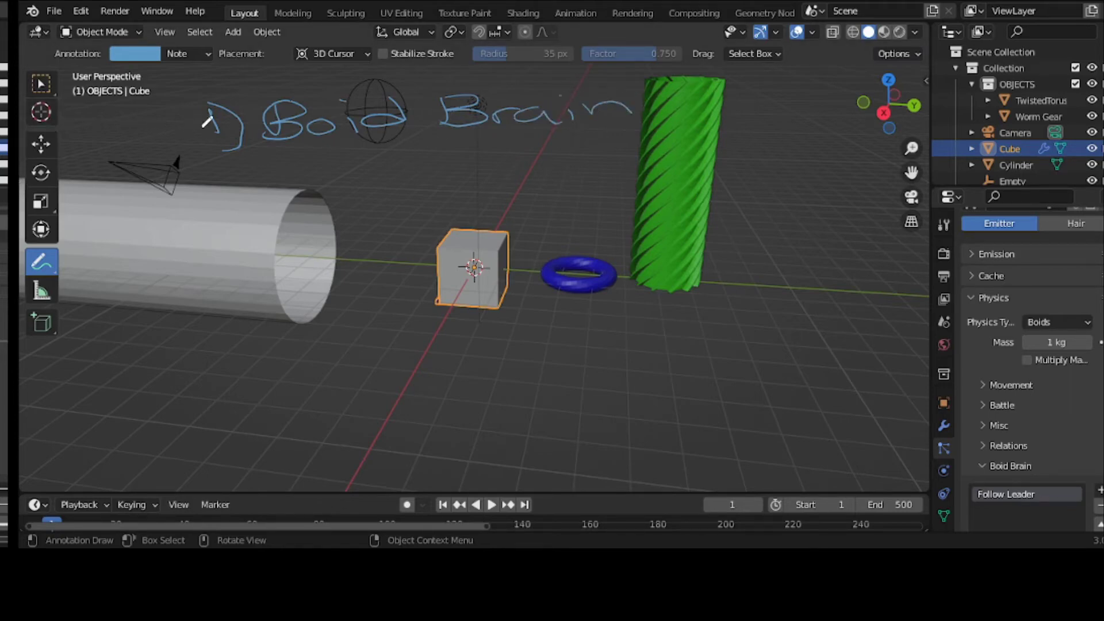
mouse_move(171, 122)
left_mouse_down()
mouse_move(149, 143)
mouse_move(183, 148)
mouse_move(183, 137)
left_mouse_up()
left_click_drag(156, 114, 152, 151)
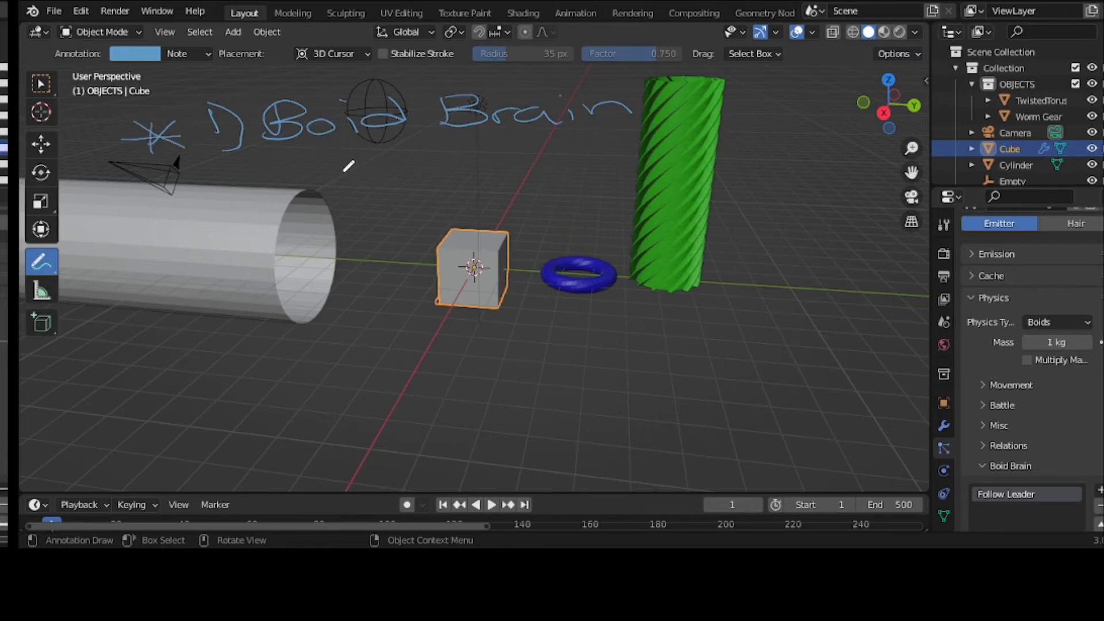
mouse_move(347, 172)
left_mouse_down()
mouse_move(410, 190)
mouse_move(410, 172)
mouse_move(441, 182)
mouse_move(448, 163)
mouse_move(466, 188)
mouse_move(530, 168)
mouse_move(686, 172)
mouse_move(683, 162)
mouse_move(758, 157)
left_mouse_up()
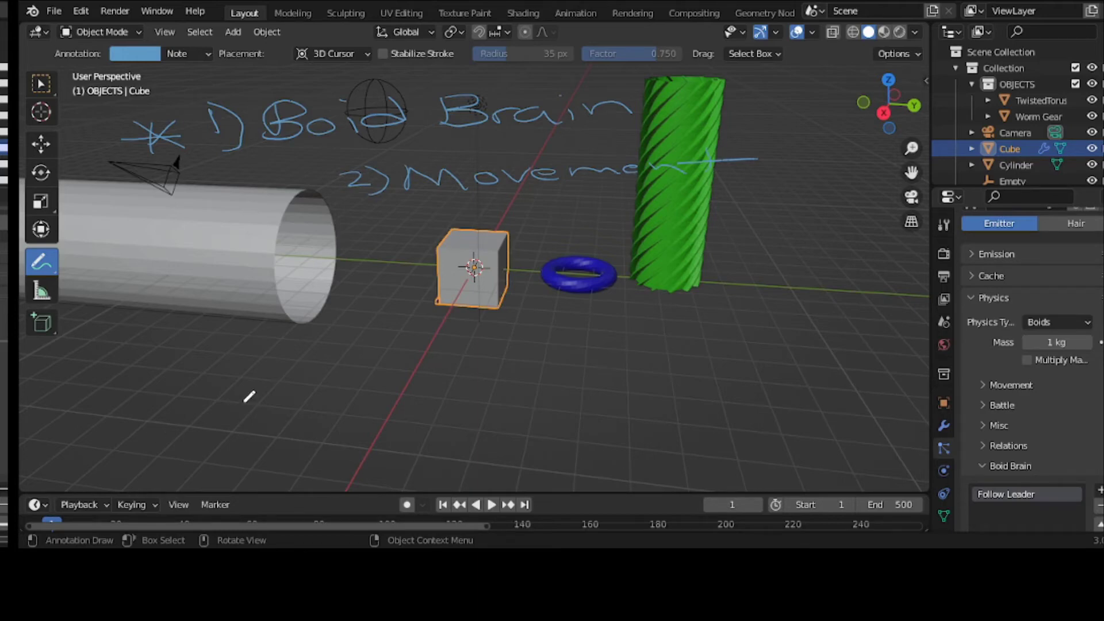
Step: Delete the Note annotation layer and switch back to the Select Box tool
key("n")
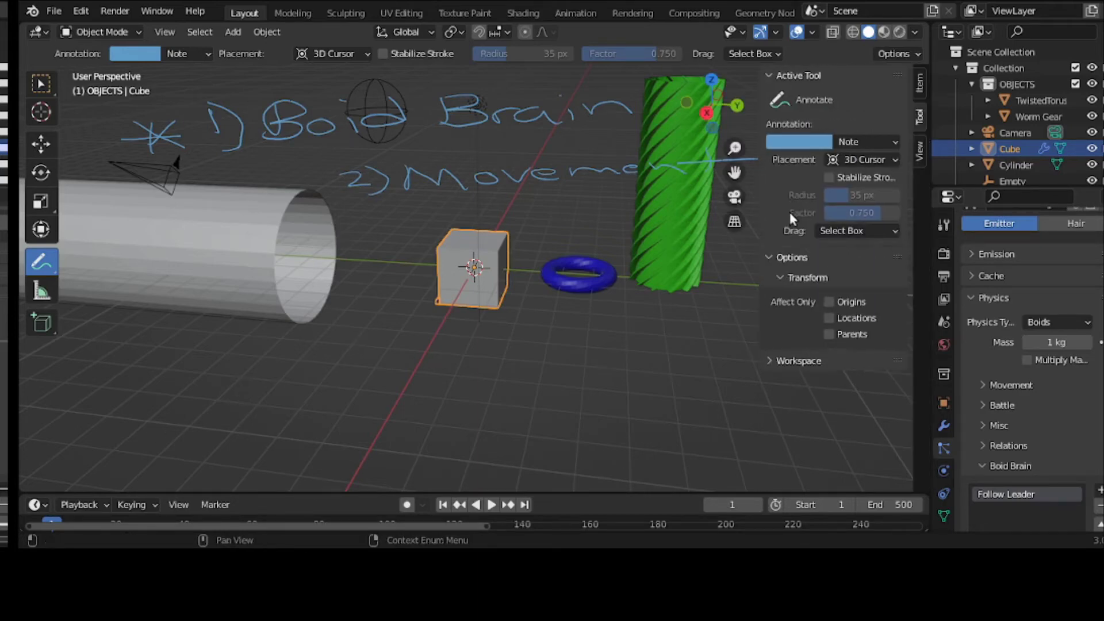
left_click(892, 141)
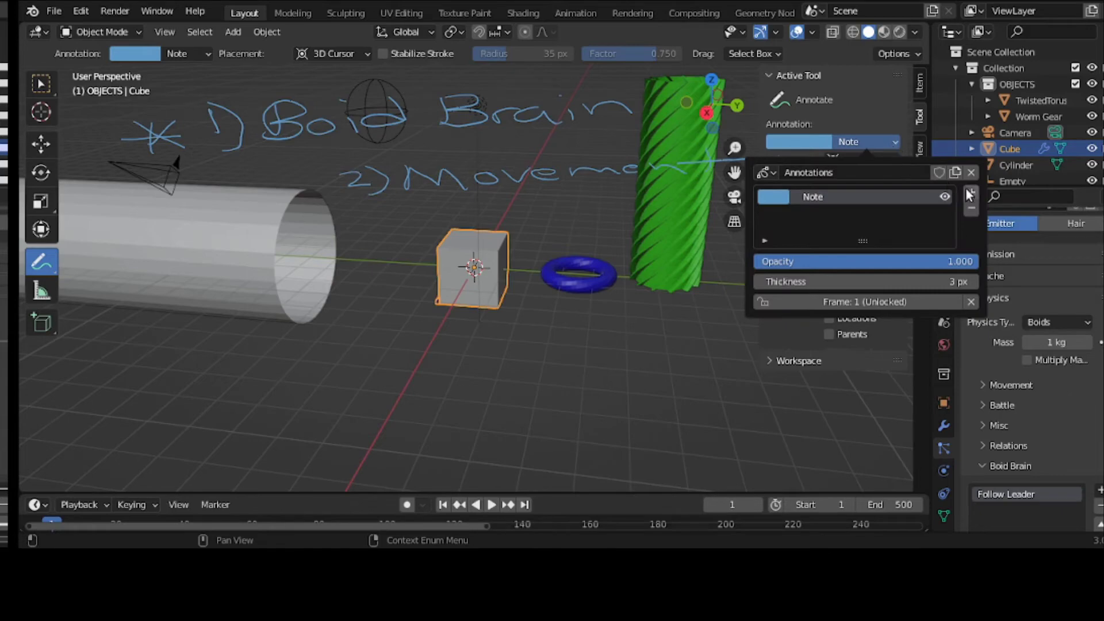
left_click(971, 210)
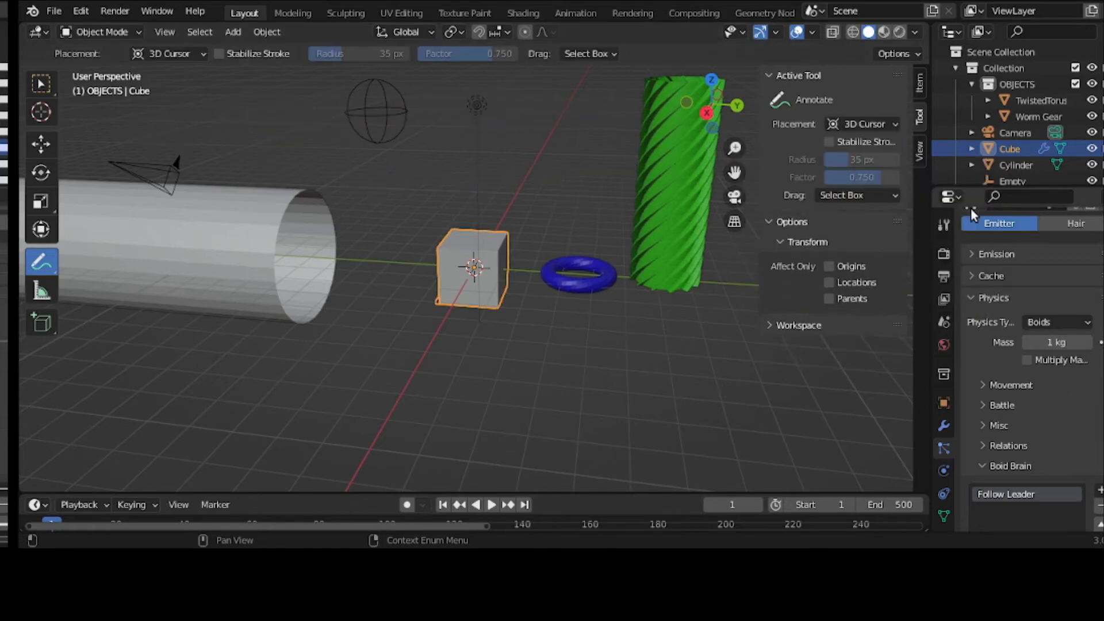
left_click(43, 86)
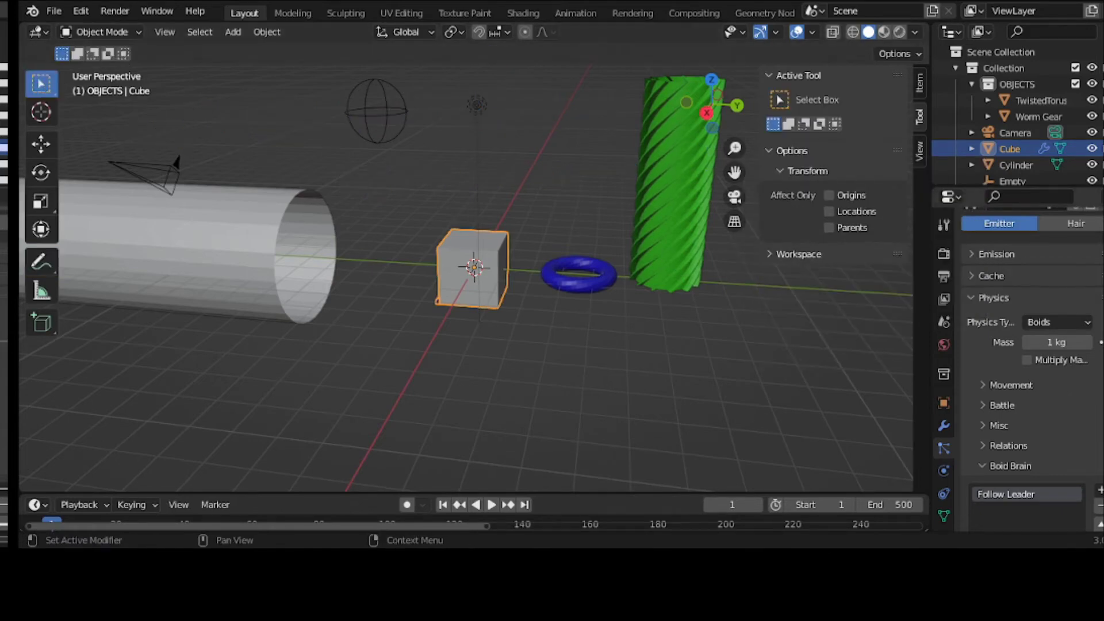
Step: Expand the boids' Movement settings, widen the properties area and set Max Air Angular Velocity to 0.616
left_click(999, 384)
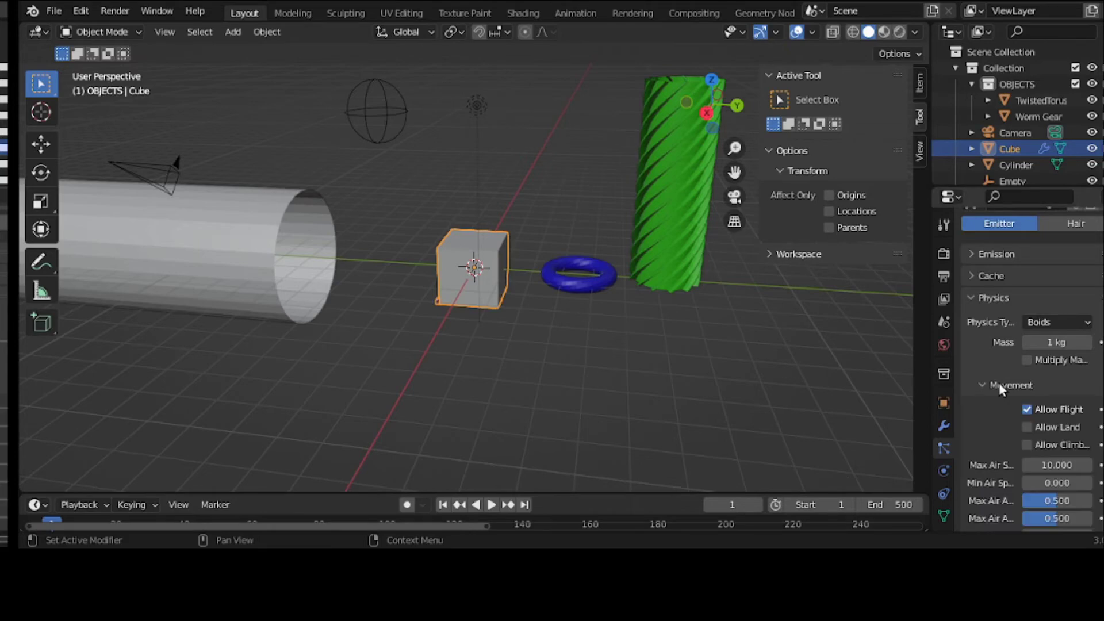
scroll(1029, 374, "down", 7)
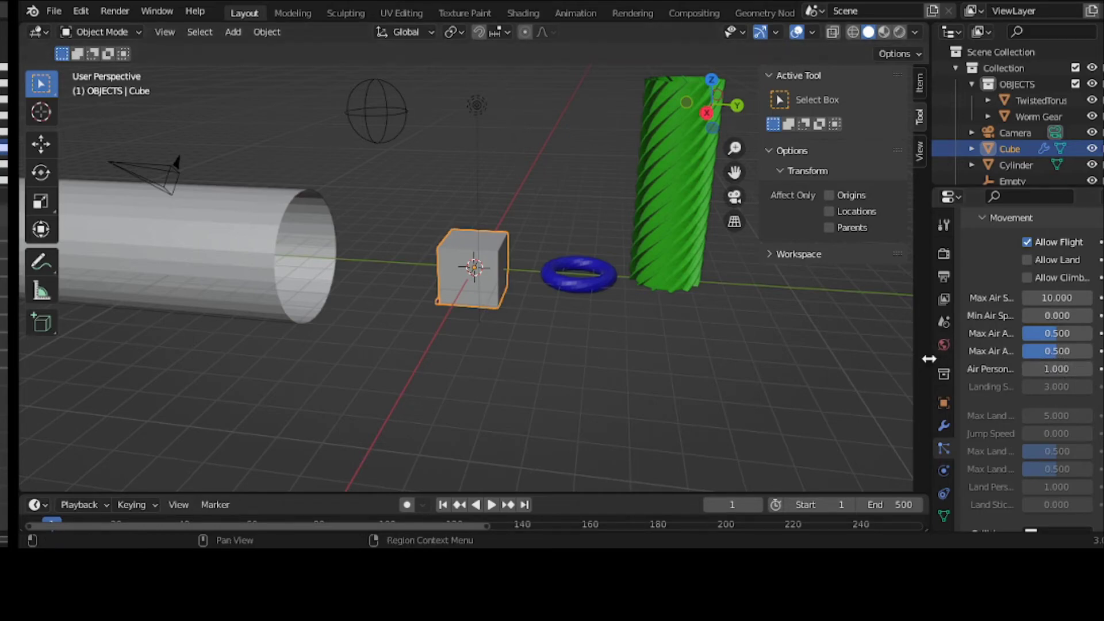
left_click_drag(929, 359, 853, 374)
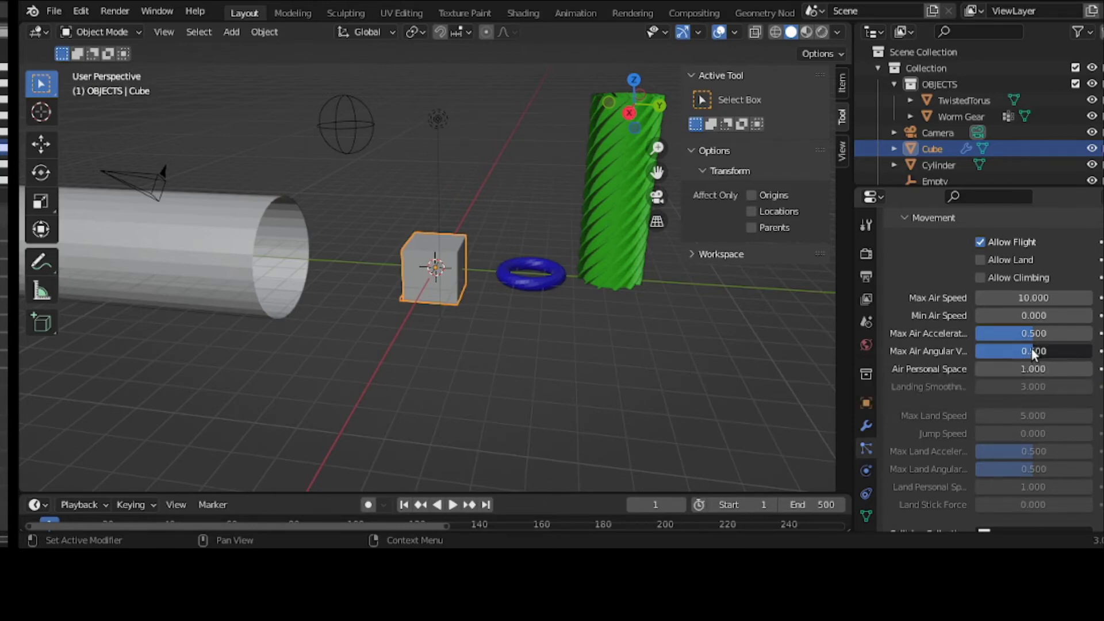
left_click_drag(1043, 348, 1050, 347)
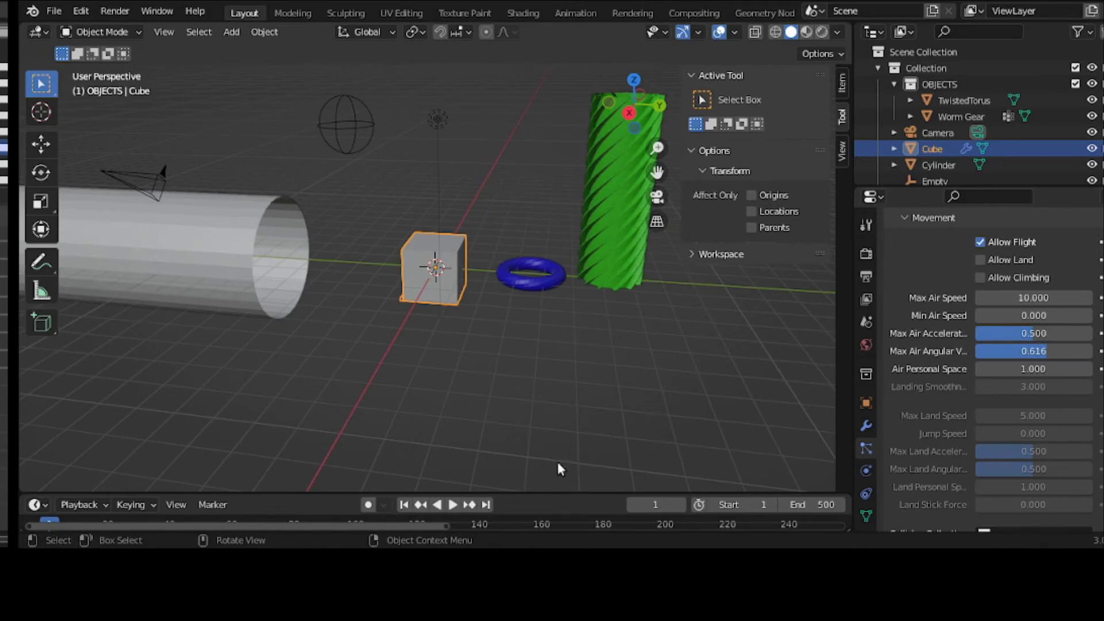
Step: Play the animation and move the Empty down to a height of about 3.43 m to test how the boids follow
left_click(455, 505)
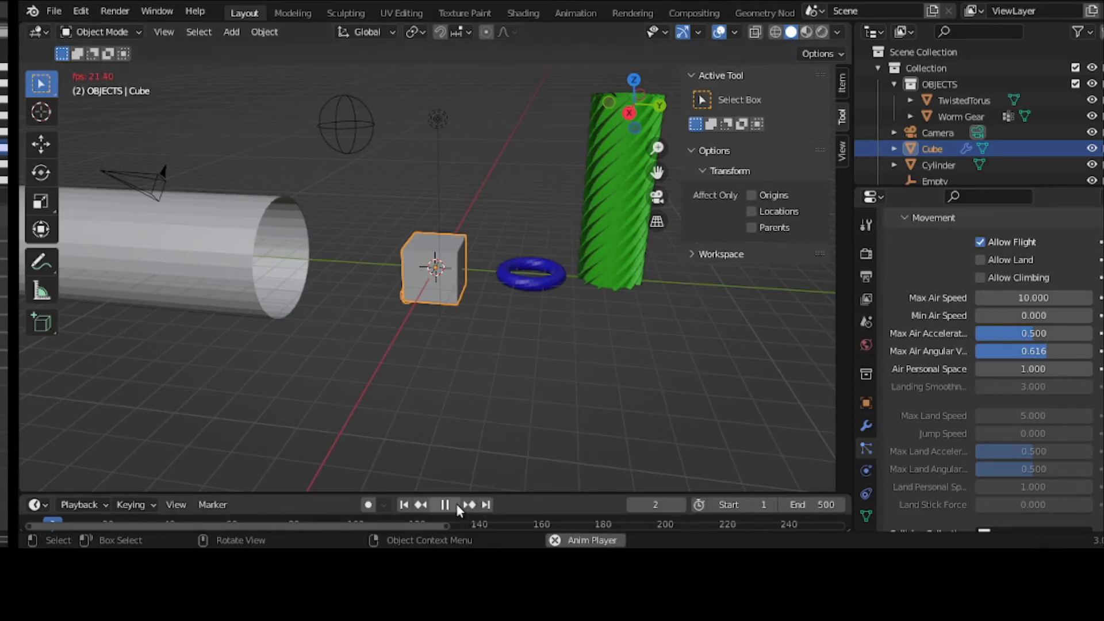
left_click(377, 130)
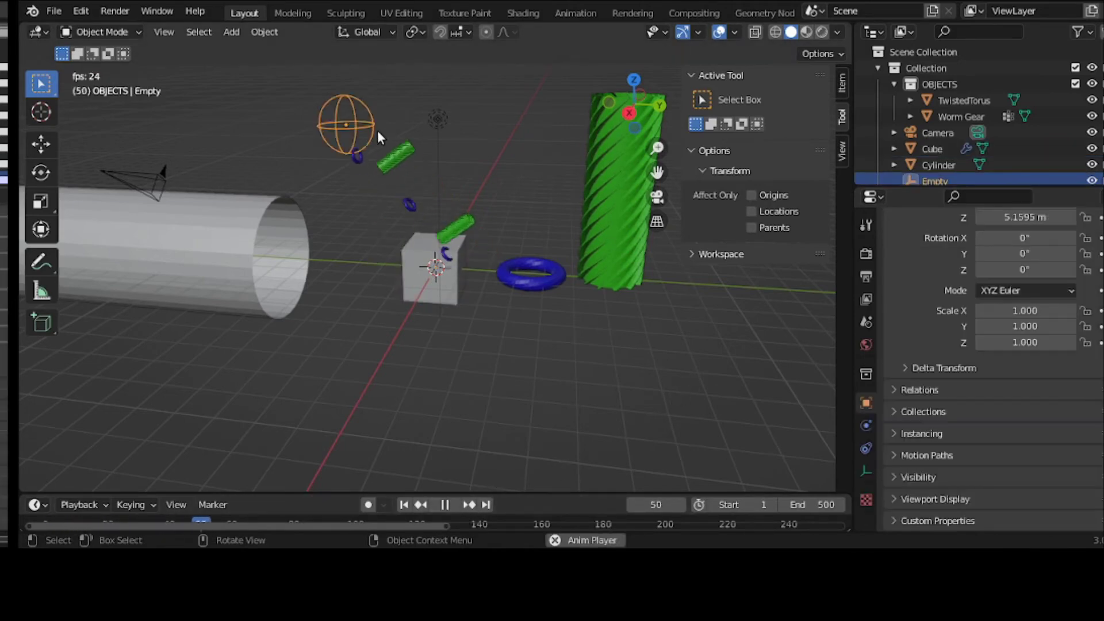
key("g")
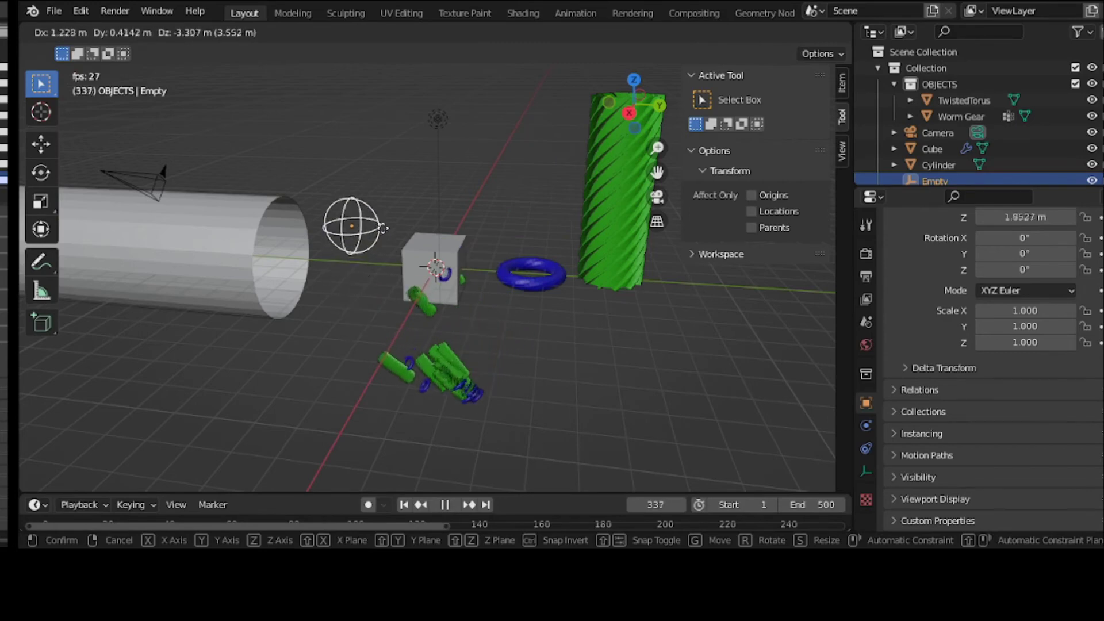
left_click(353, 185)
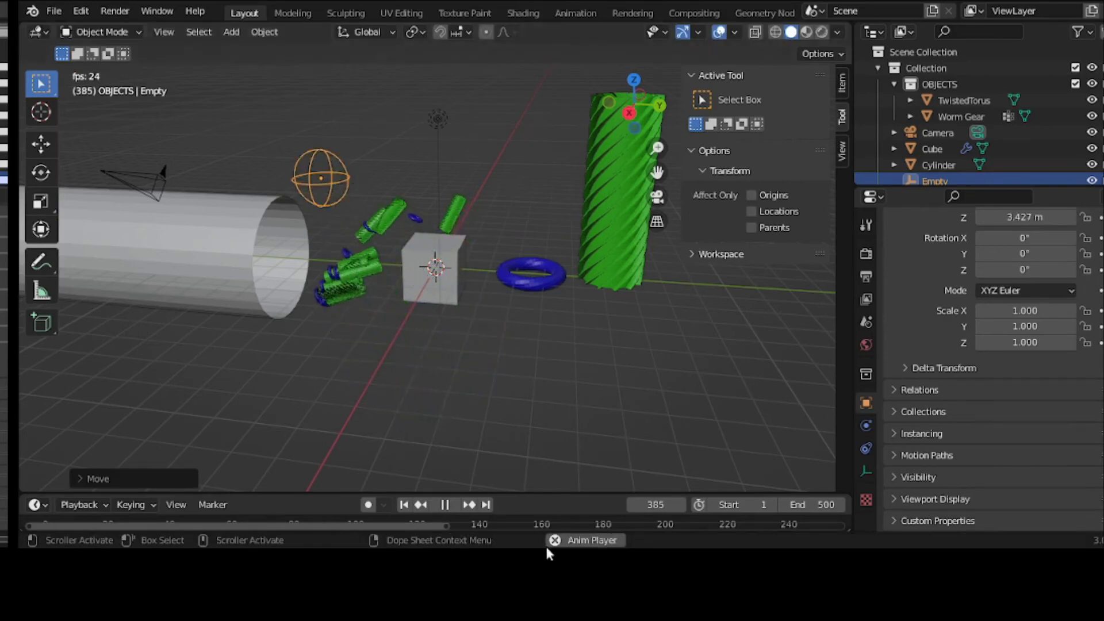
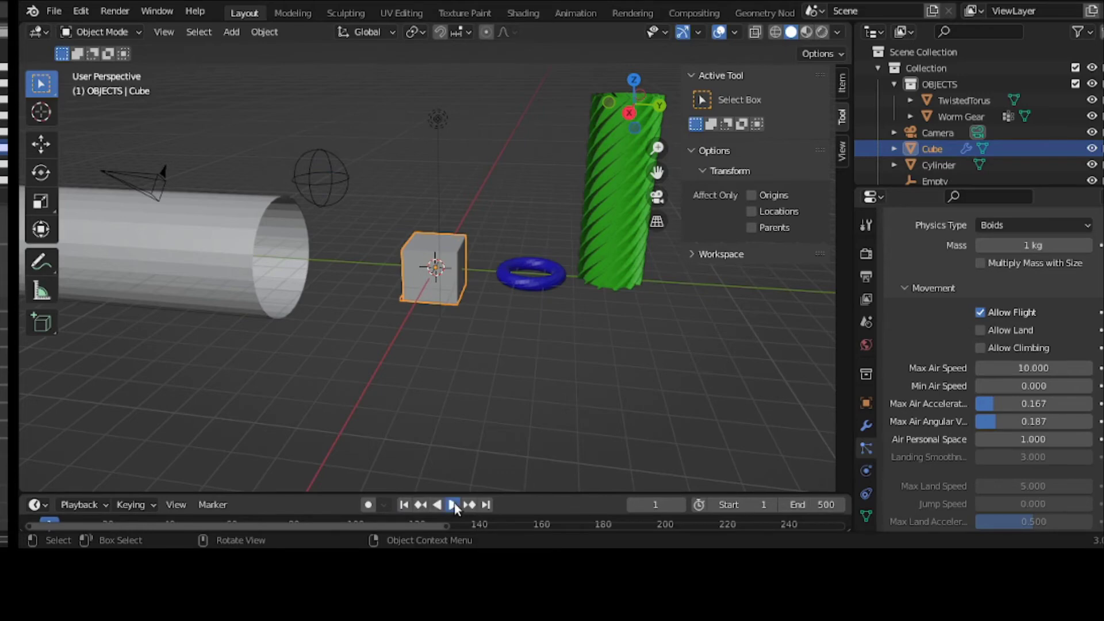
Step: Raise the Empty to a height of about 4.07 m near the tube's opening while the animation plays
left_click(328, 203)
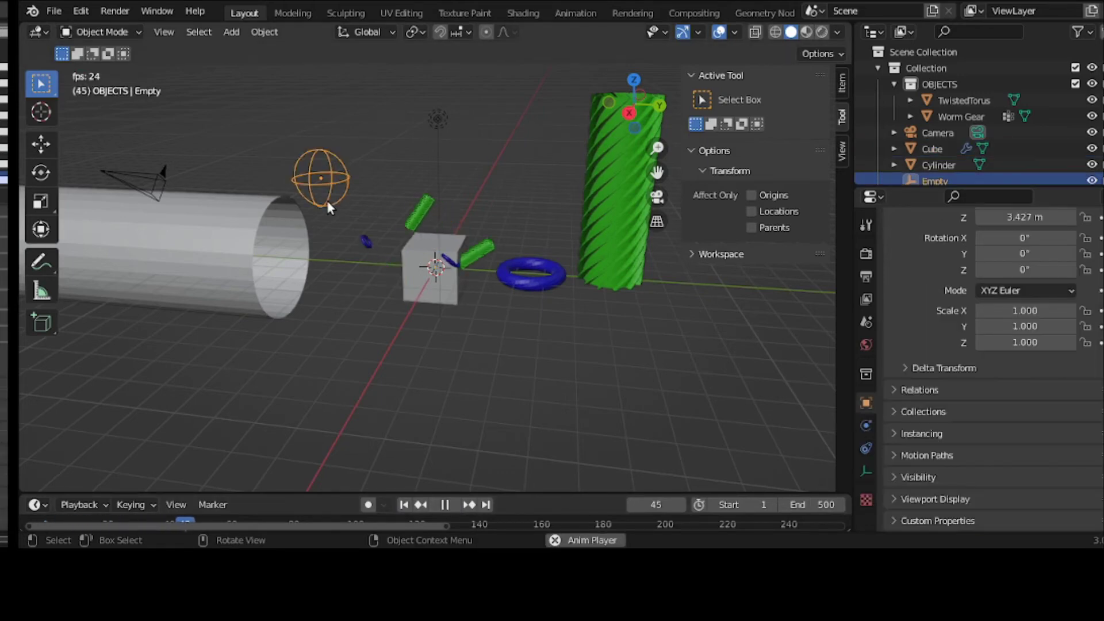
key("g")
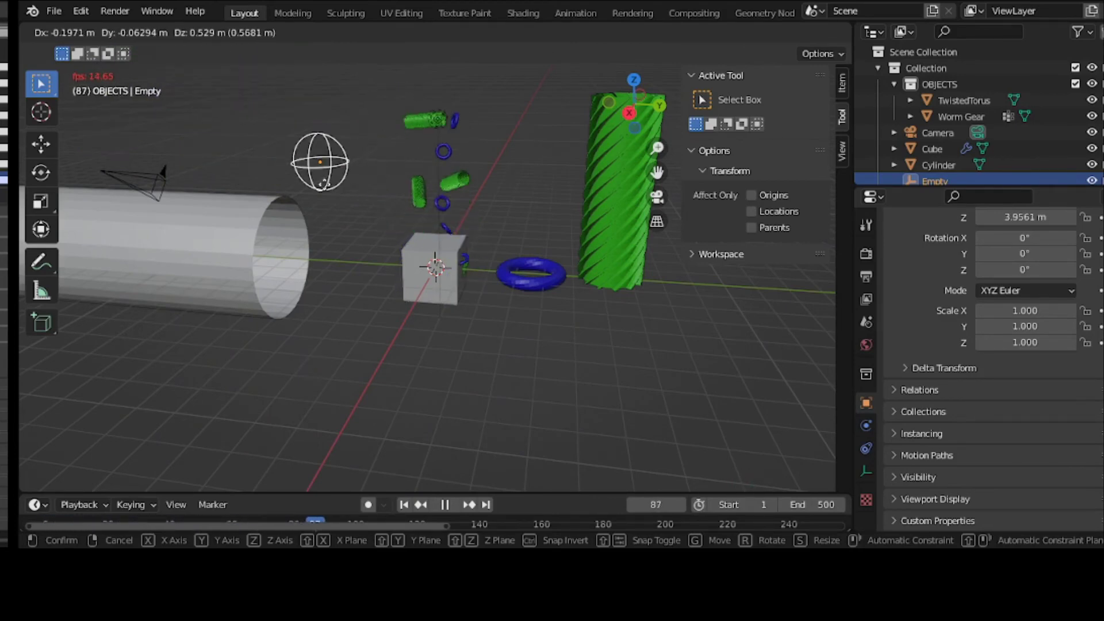
left_click(319, 182)
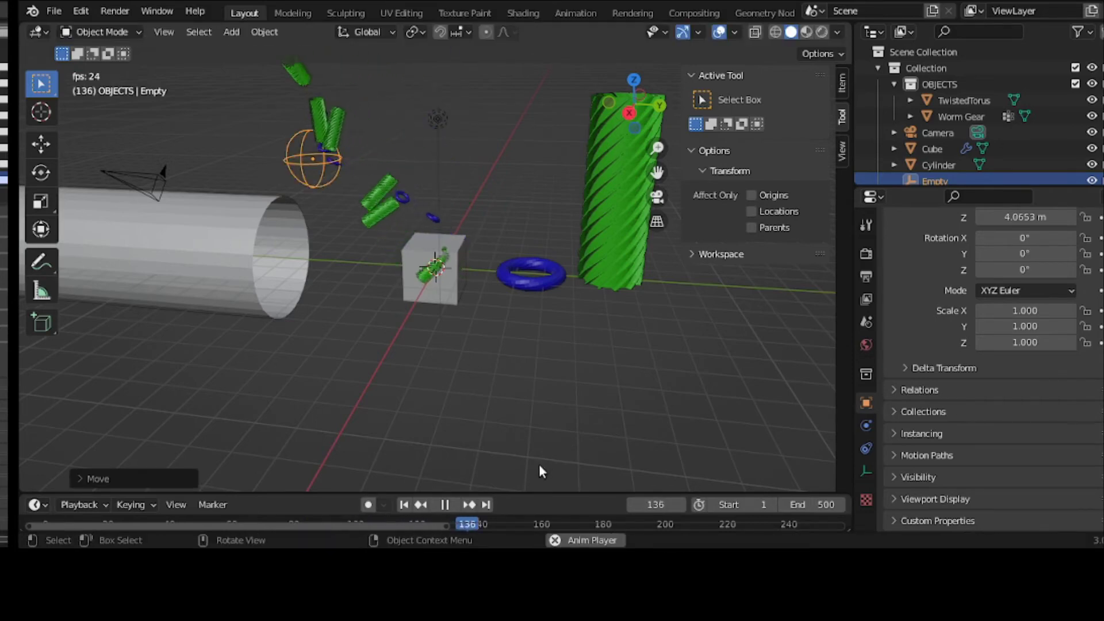
Step: Stop and rewind the animation, and set the cube's boid Max Air Acceleration to 0.201 and Max Air Angular Velocity to 0.194
left_click(443, 301)
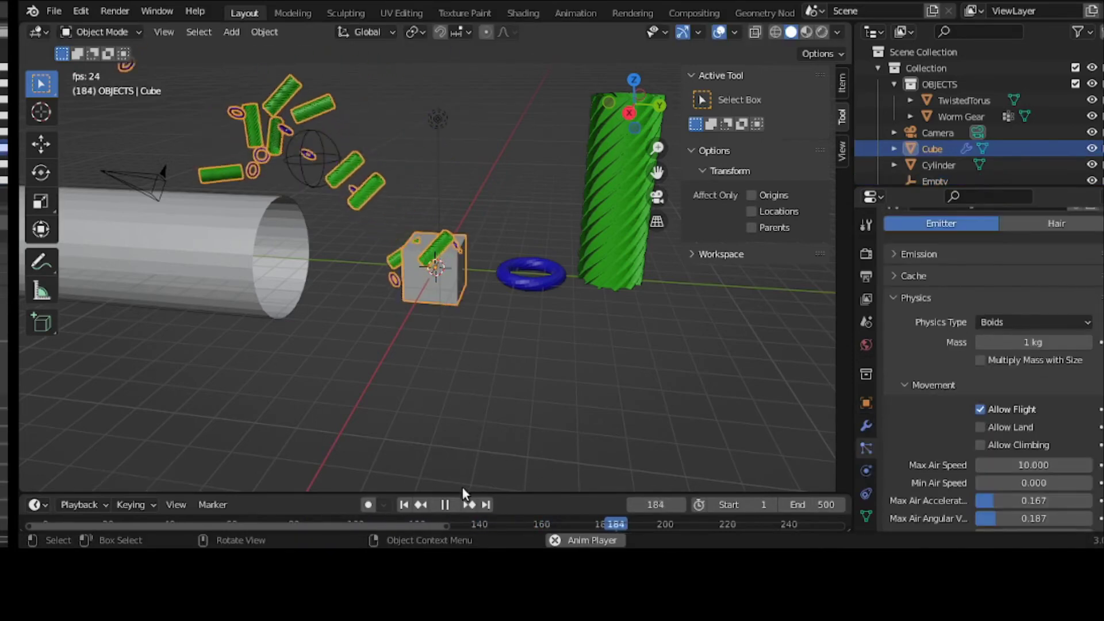
left_click(446, 505)
left_click(404, 506)
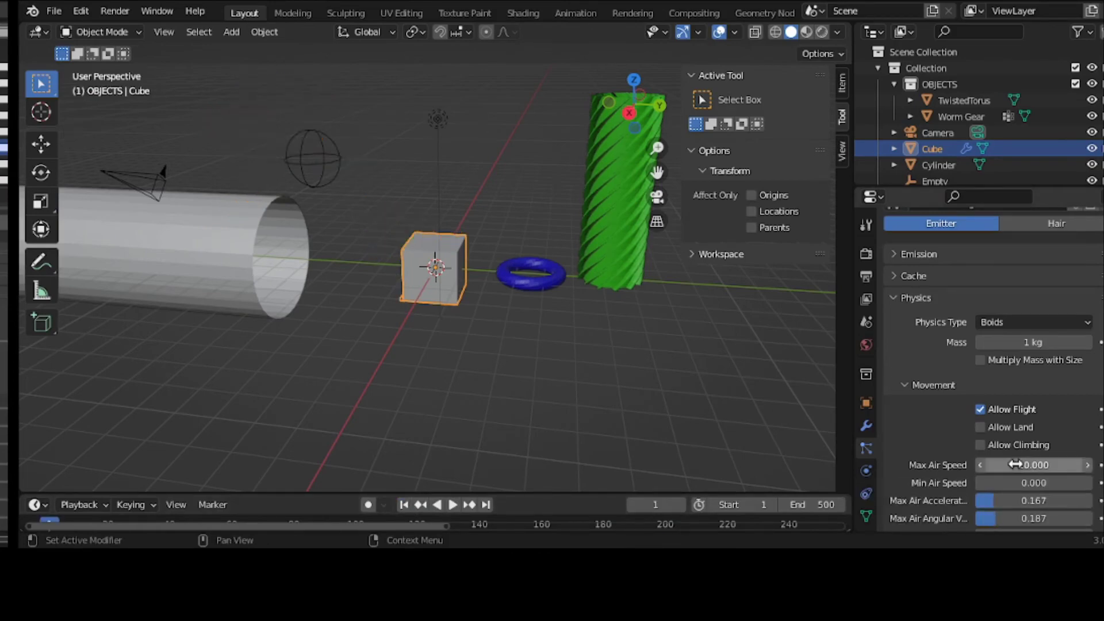
scroll(1018, 455, "down", 2)
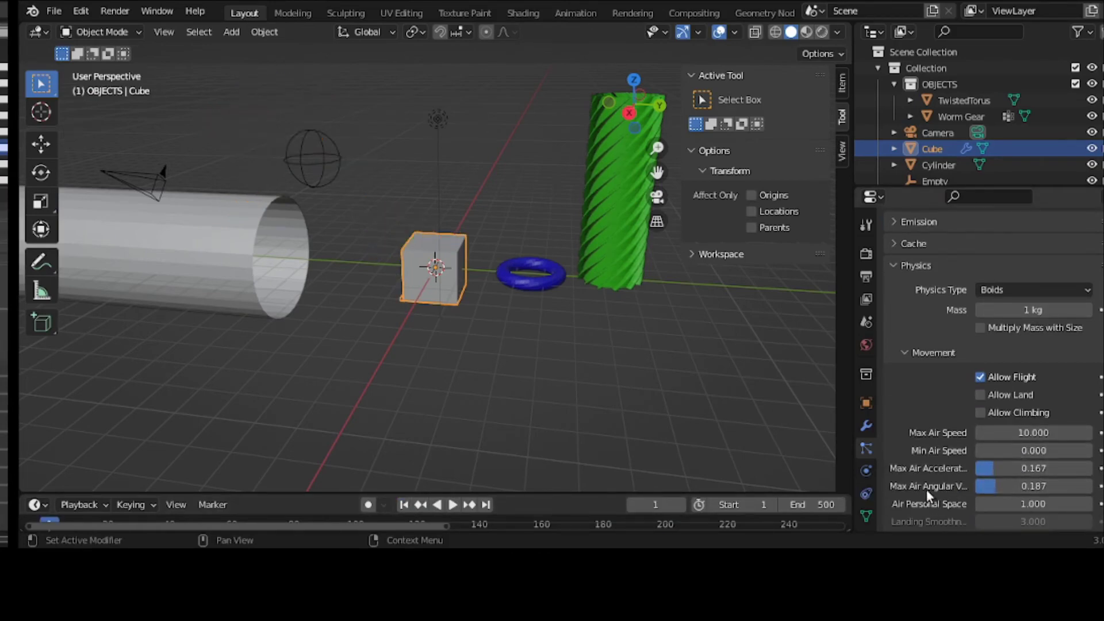
left_click_drag(991, 468, 1001, 484)
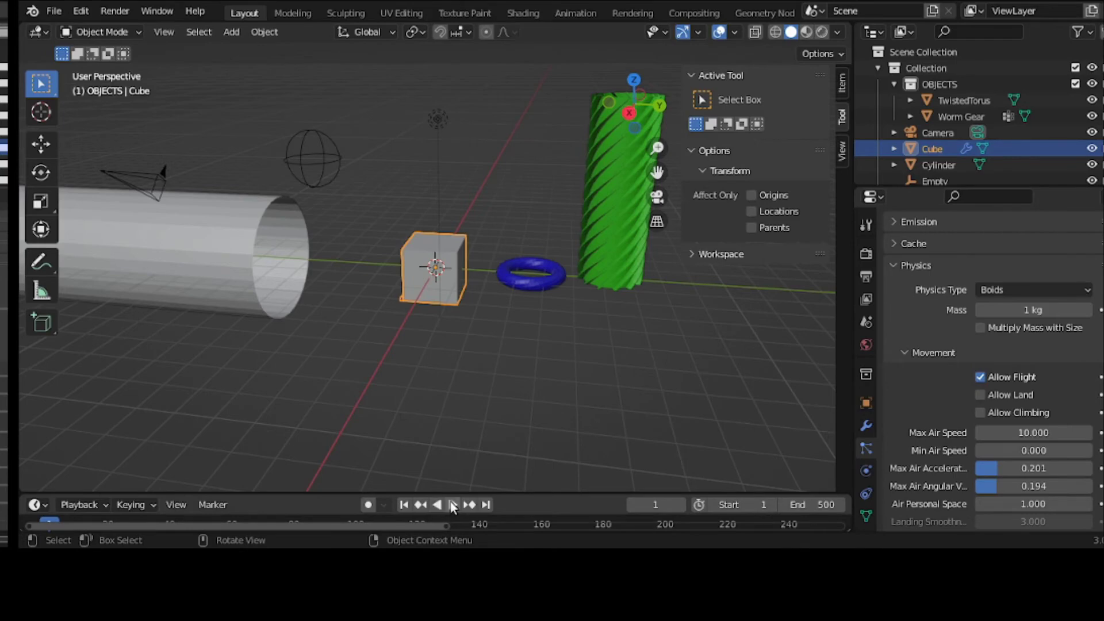
Step: Move the Empty in front of the tube's open end at a height of about 0.2 m during playback
left_click(300, 154)
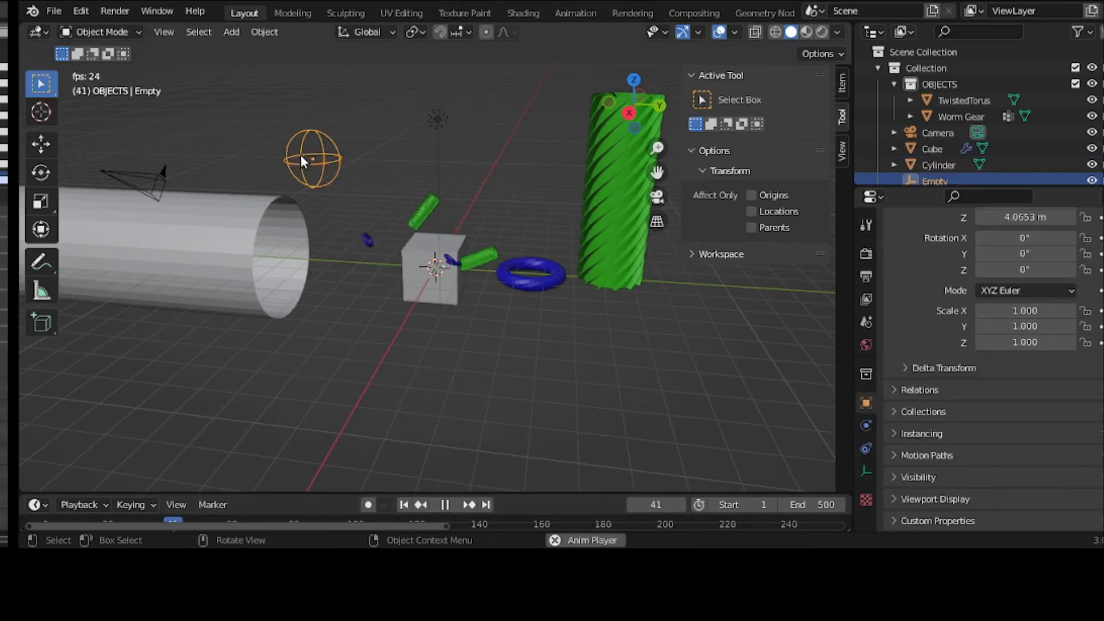
key("g")
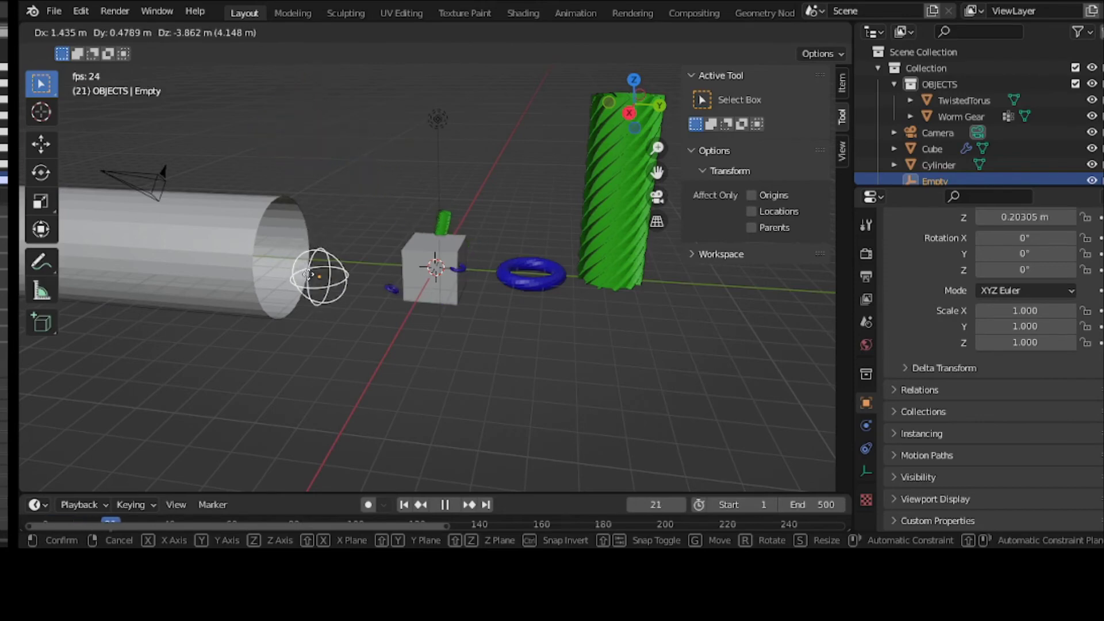
left_click(309, 274)
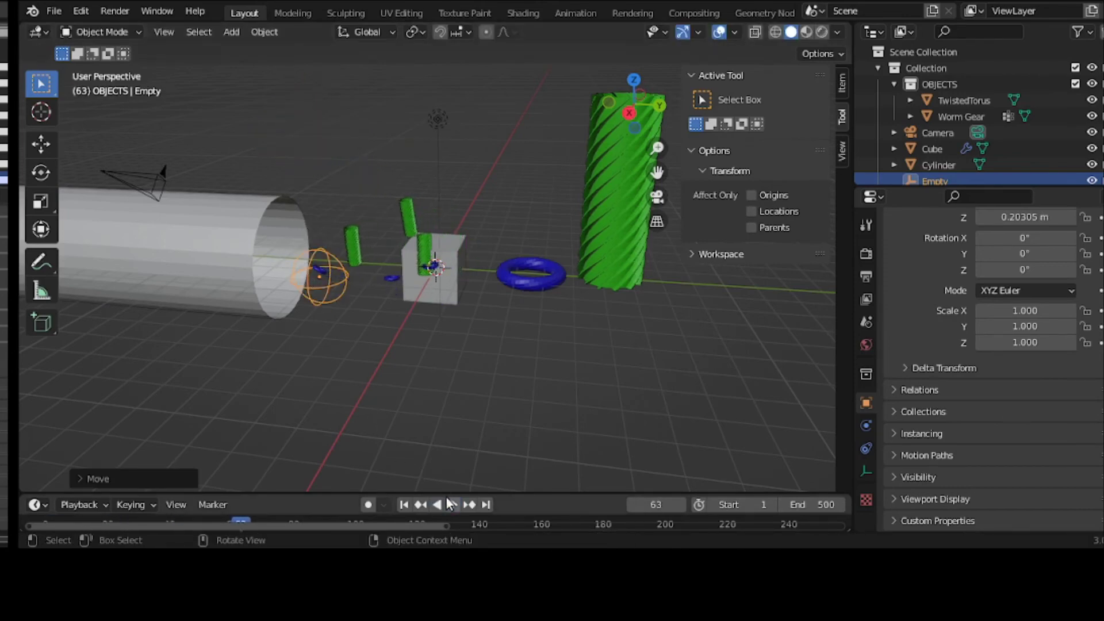
Step: Set the cube's boid Air Personal Space to 5.6
left_click(440, 285)
scroll(989, 373, "down", 5)
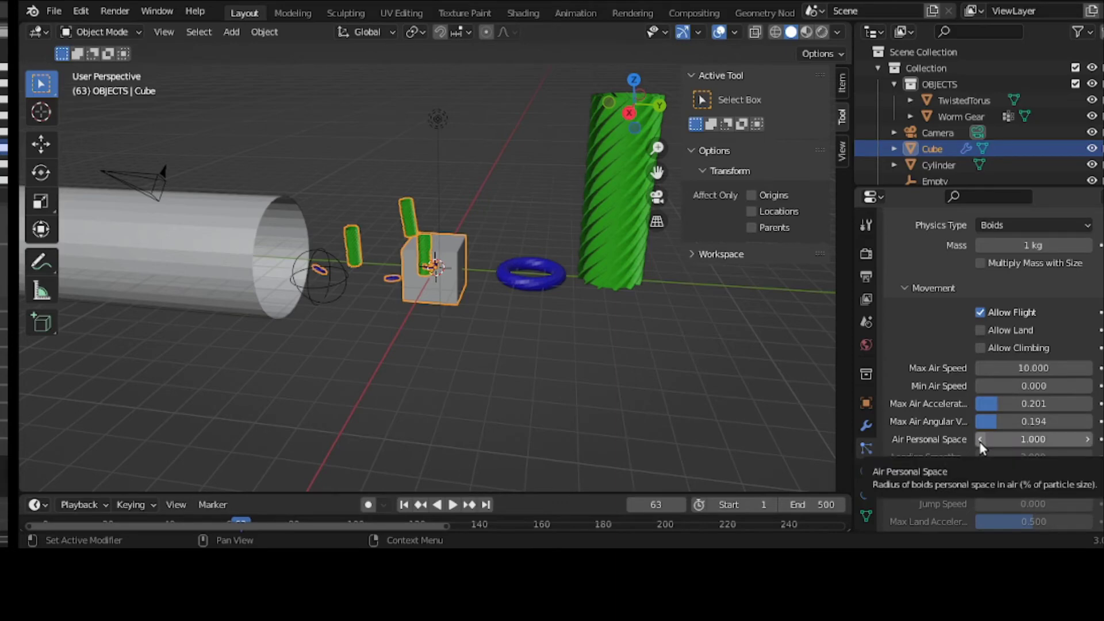
left_click_drag(984, 443, 988, 441)
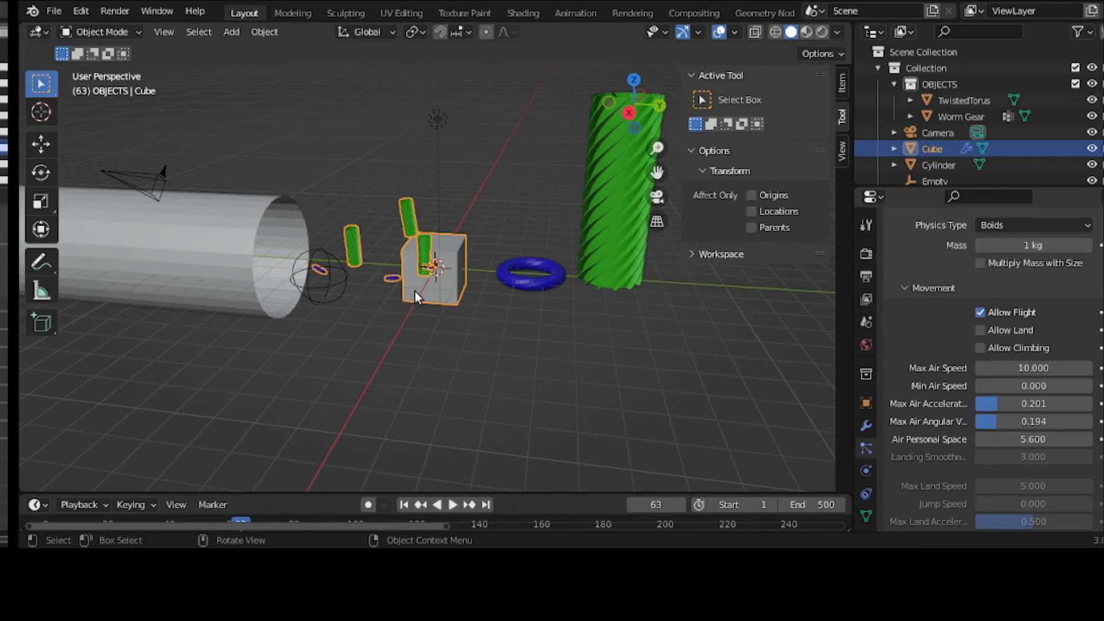
Step: Play the animation and raise the Empty above the tube to a height of about 7.45 m
left_click(337, 288)
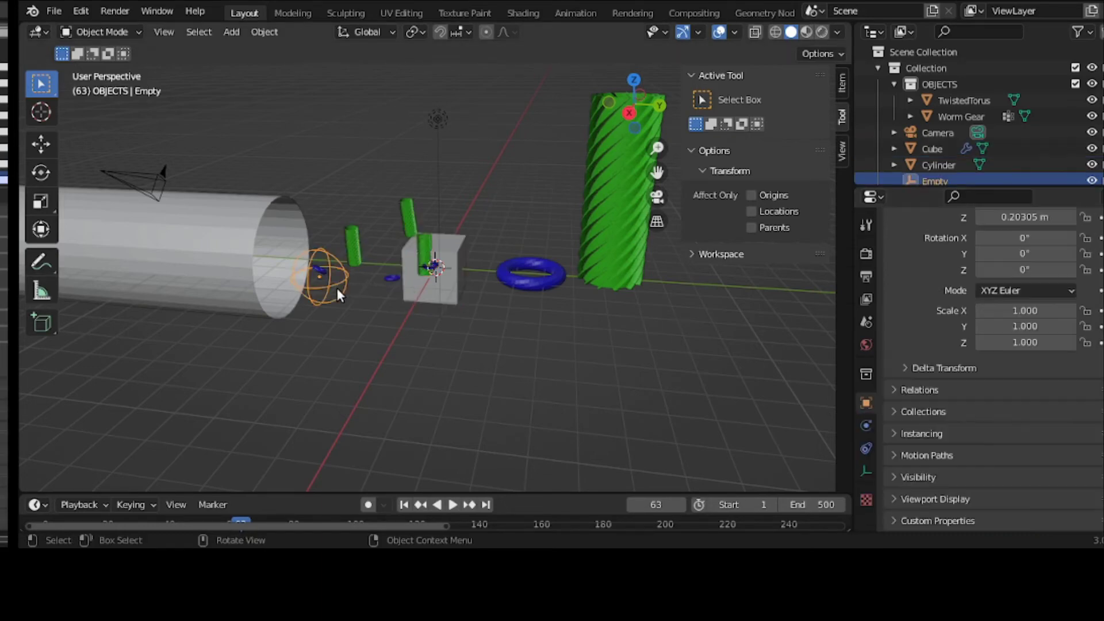
left_click(455, 505)
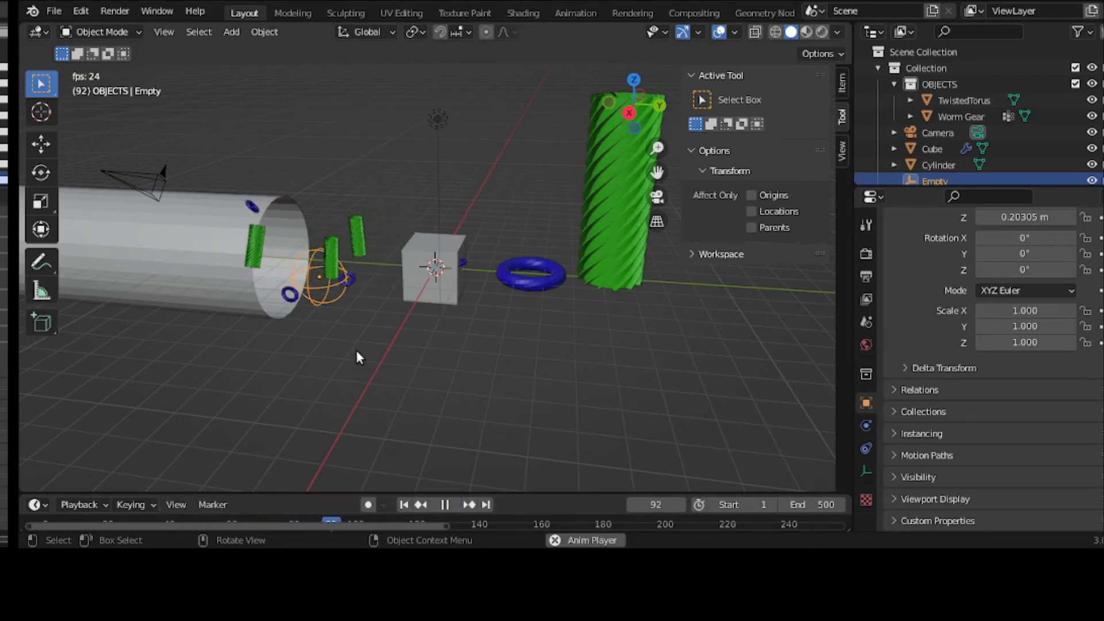
key("g")
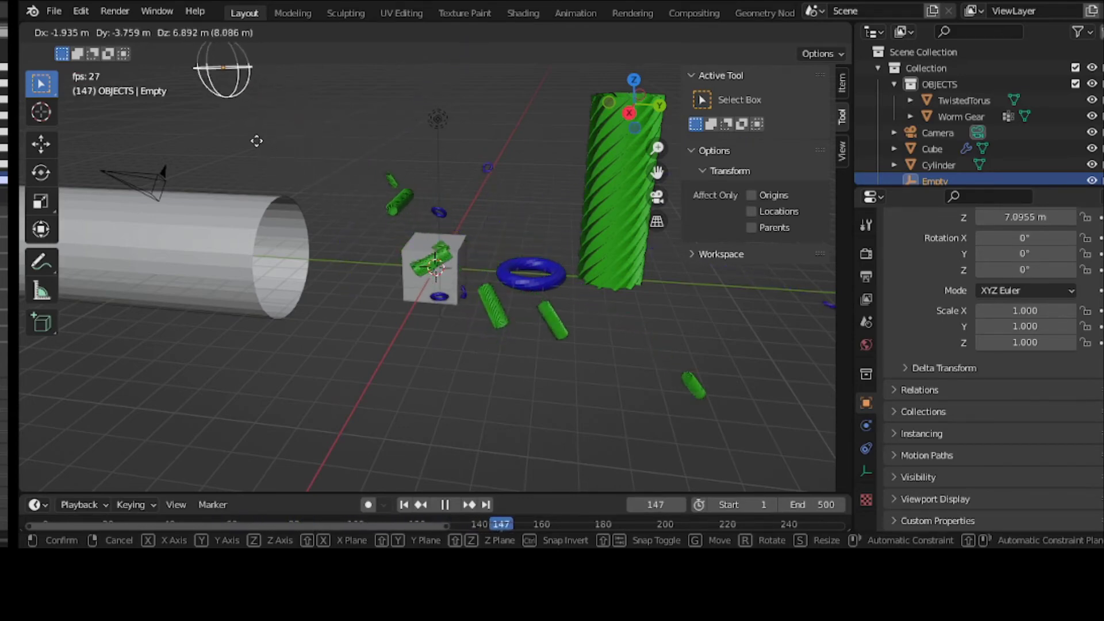
left_click(233, 132)
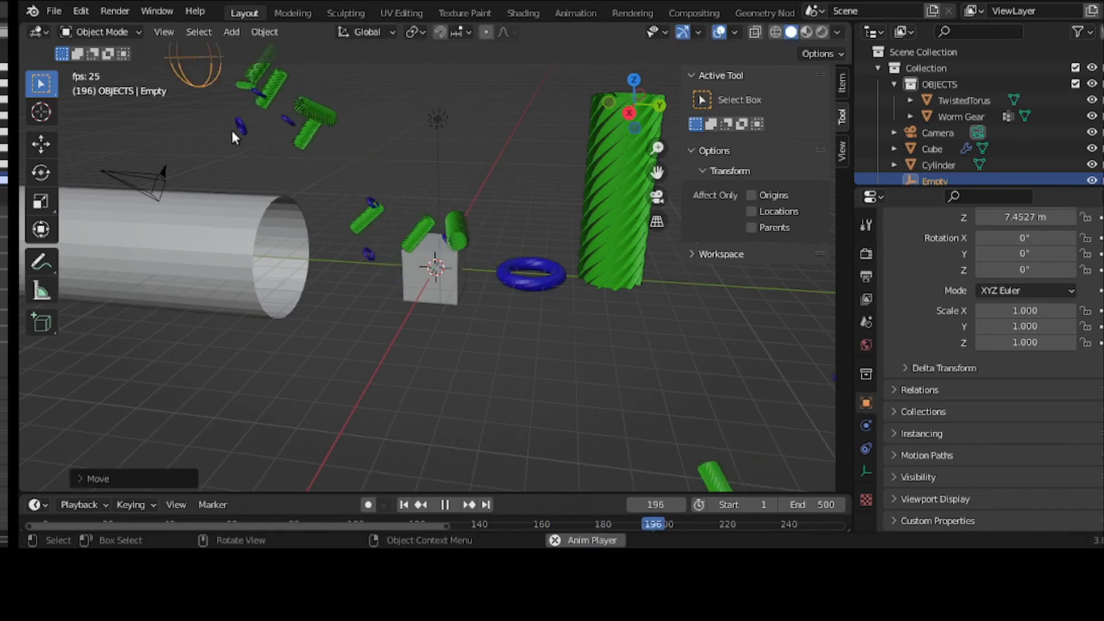
Step: Stop the animation, set the cube's boid Air Personal Space to 1.5 and rewind to the first frame
left_click(445, 504)
left_click(433, 266)
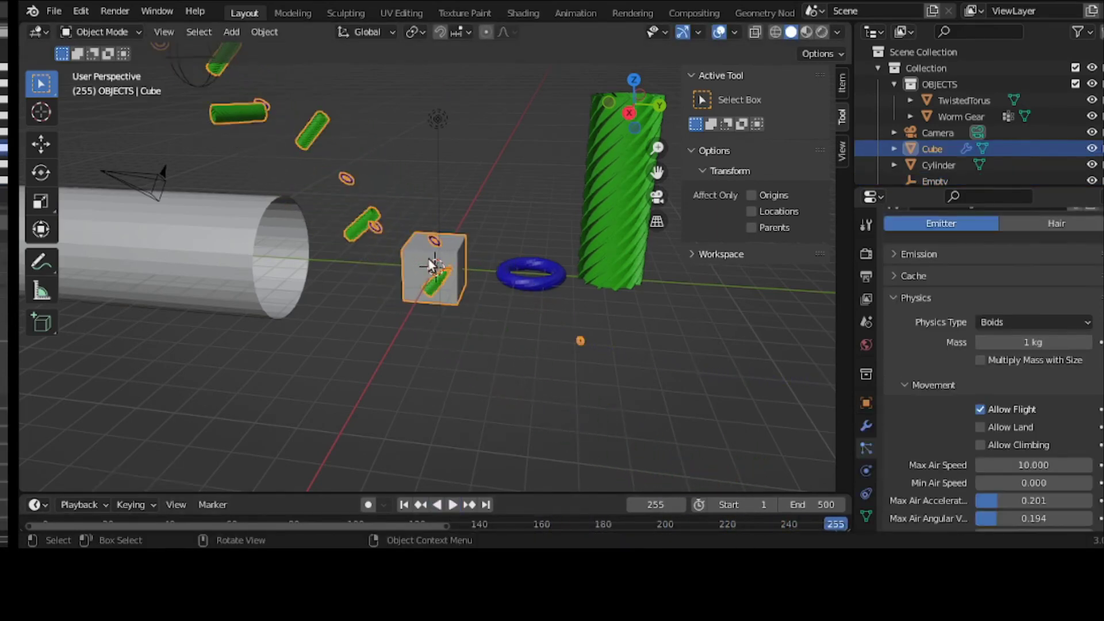
scroll(1000, 469, "down", 3)
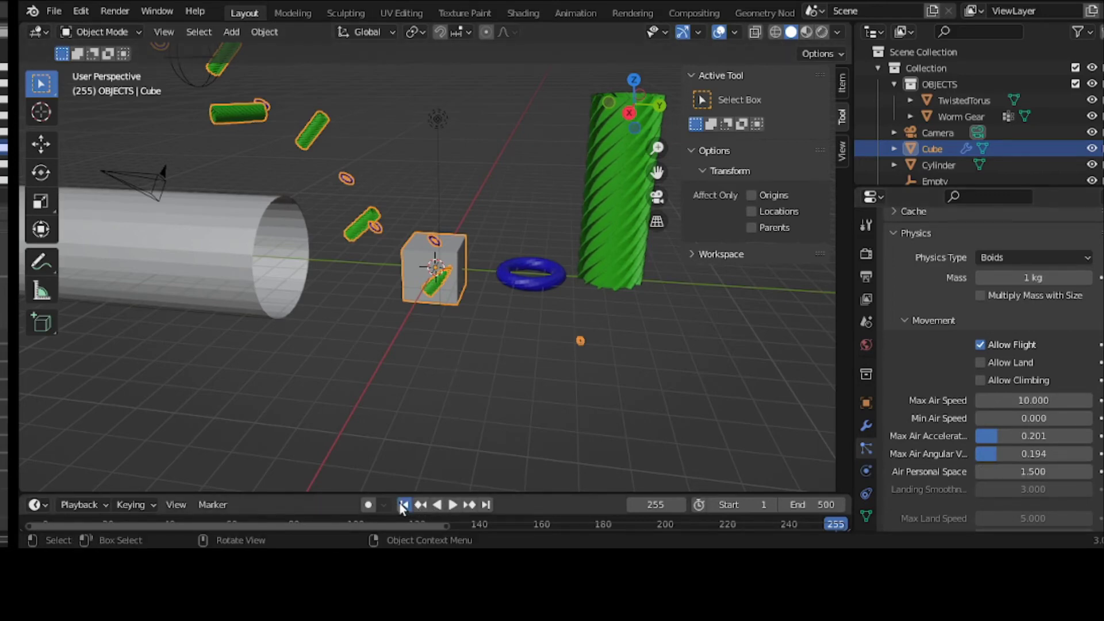
Step: Play the animation, try moving the Empty around the cube to test how the boids follow, and stop playback
left_click(451, 505)
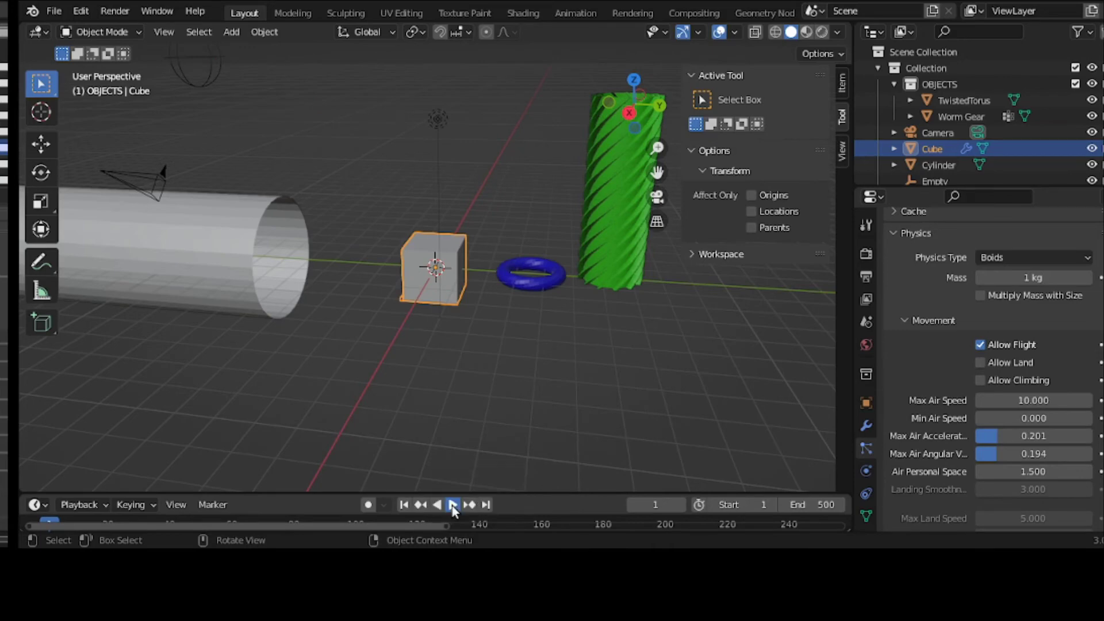
left_click(188, 85)
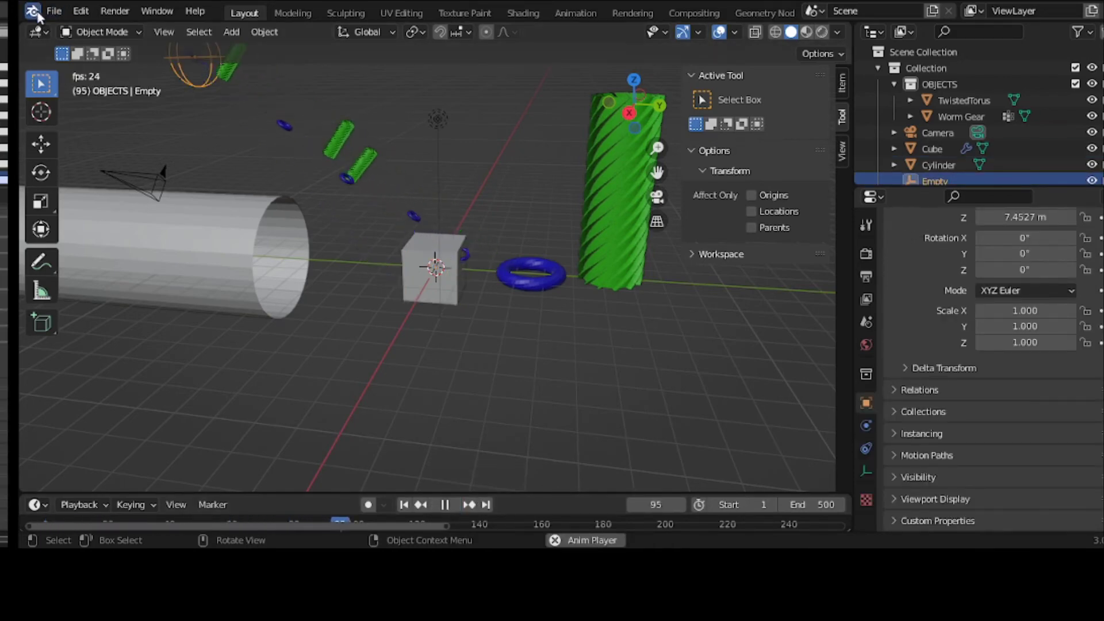
key("g")
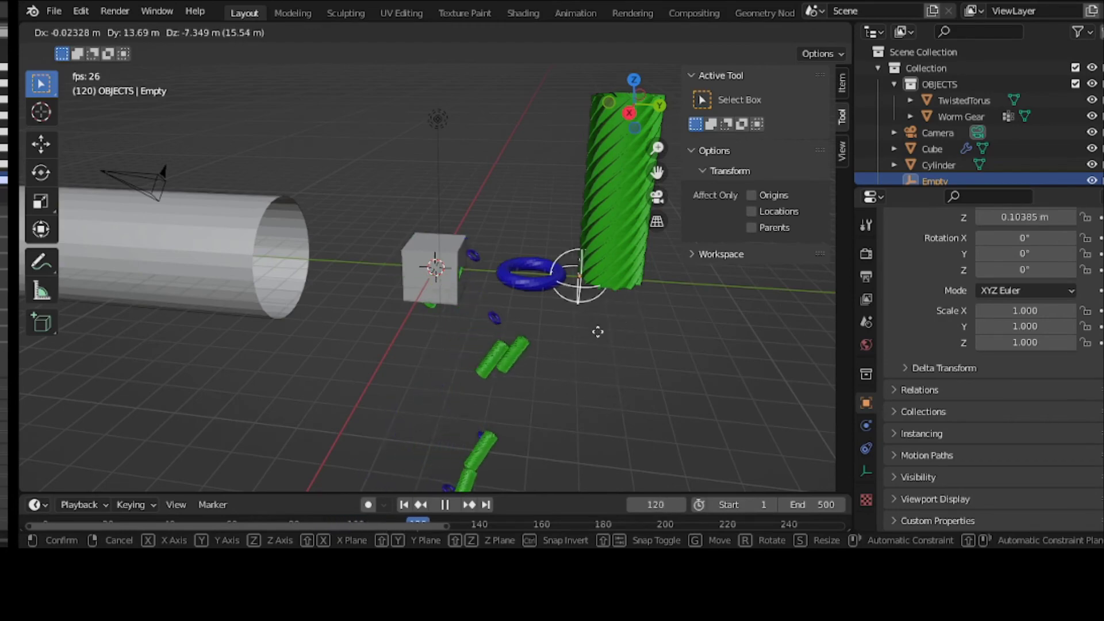
left_click(445, 215)
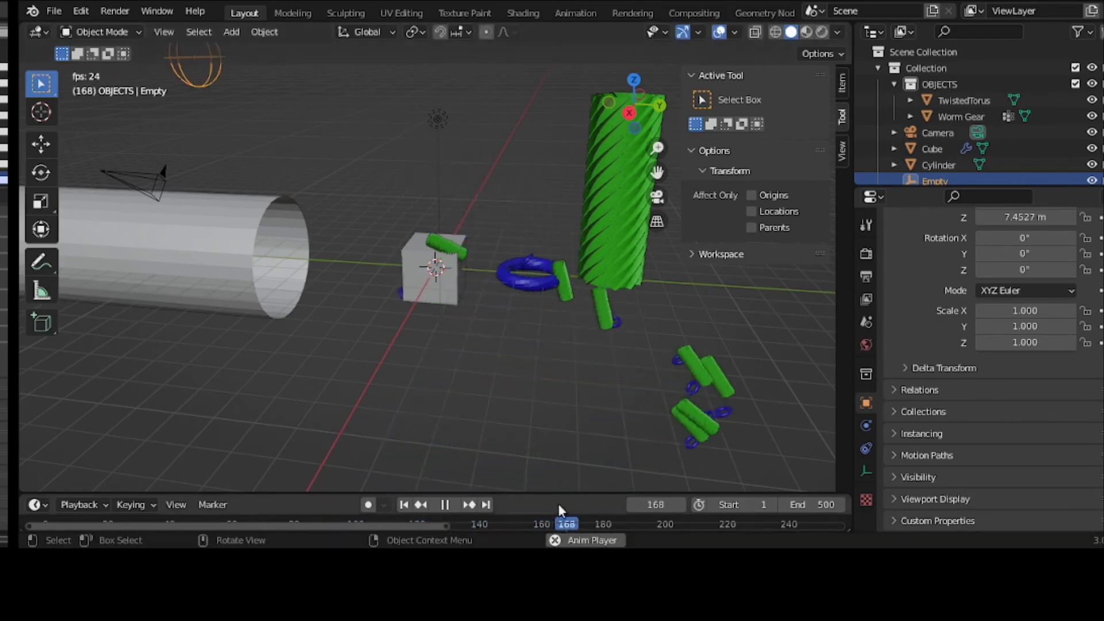
left_click(453, 503)
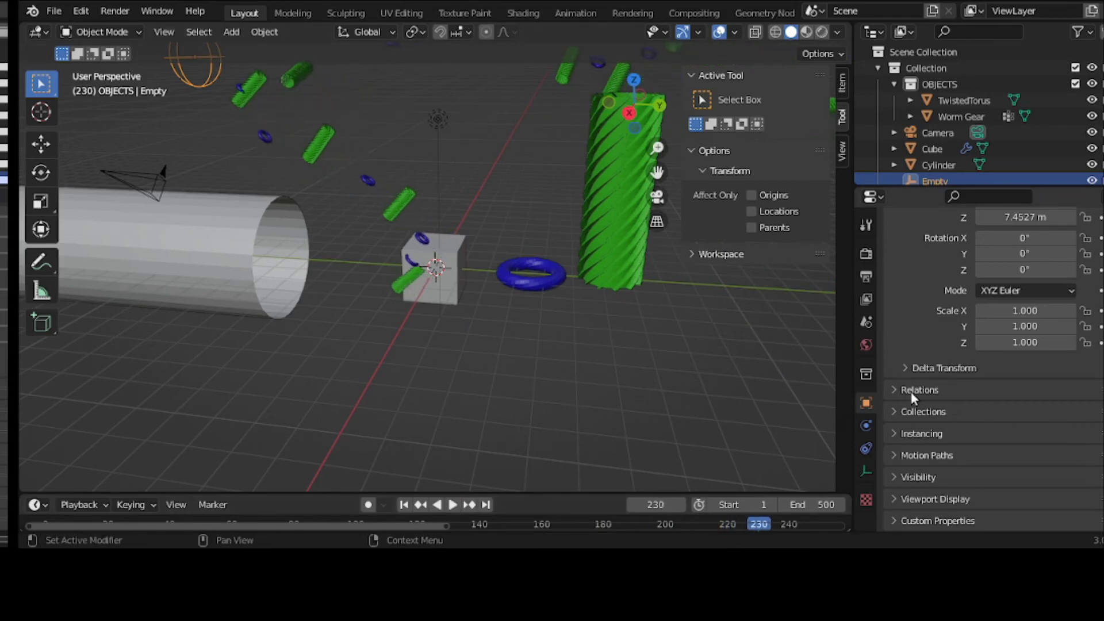
Step: Set the cube's boid Max Air Speed to 30 and rewind the animation
left_click(432, 278)
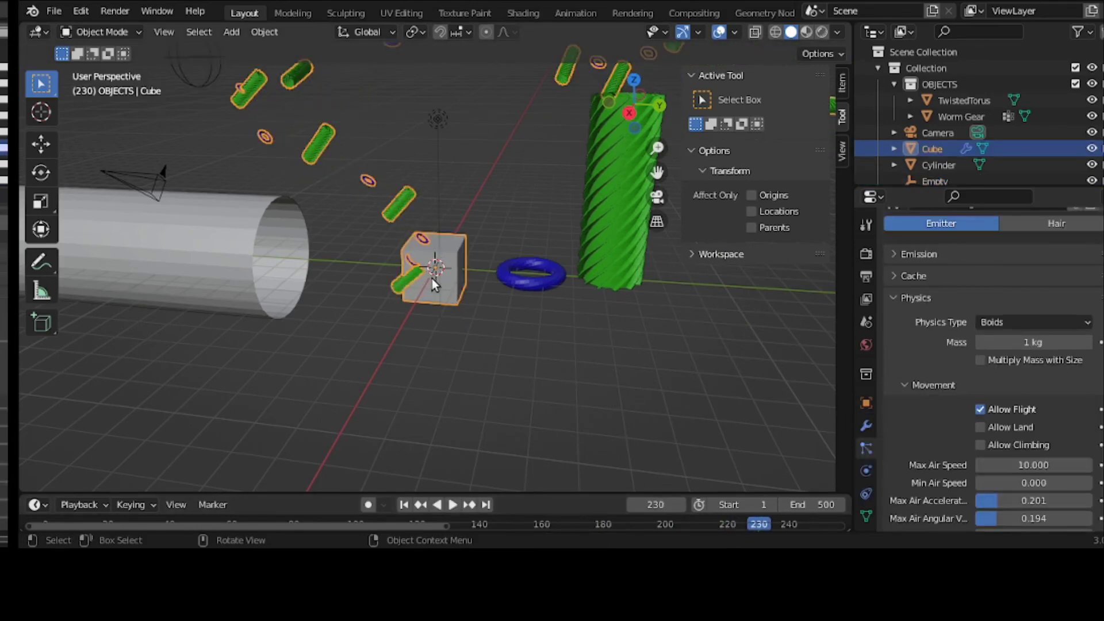
scroll(907, 456, "down", 3)
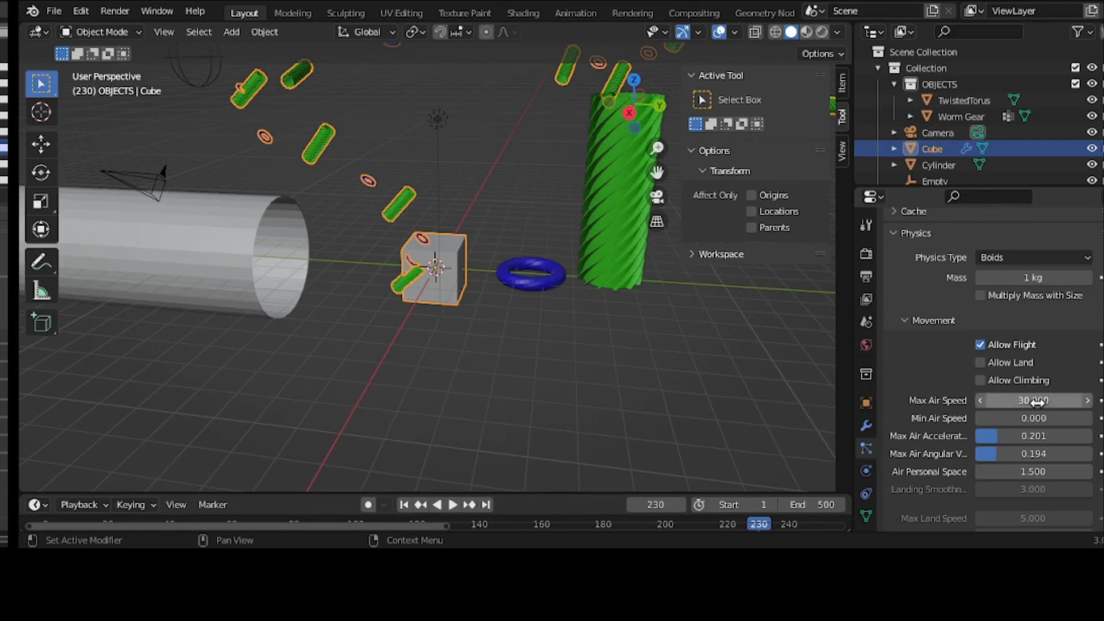
left_click(404, 506)
Step: Play the animation, move the Empty above the cube to a height of about 5.25 m, and stop playback
left_click(451, 503)
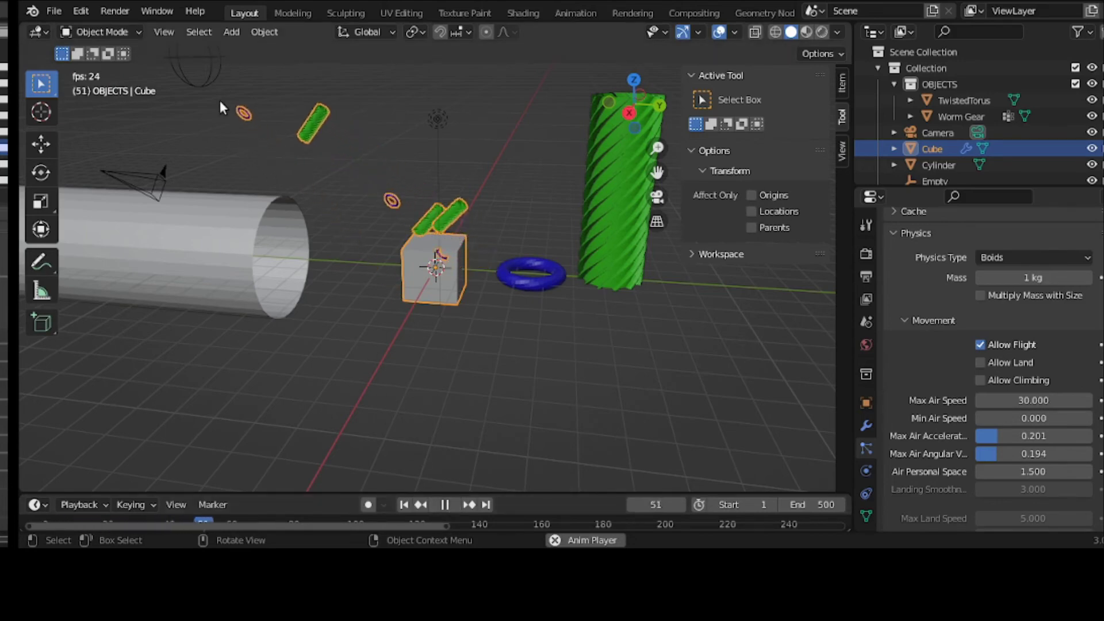
left_click(202, 86)
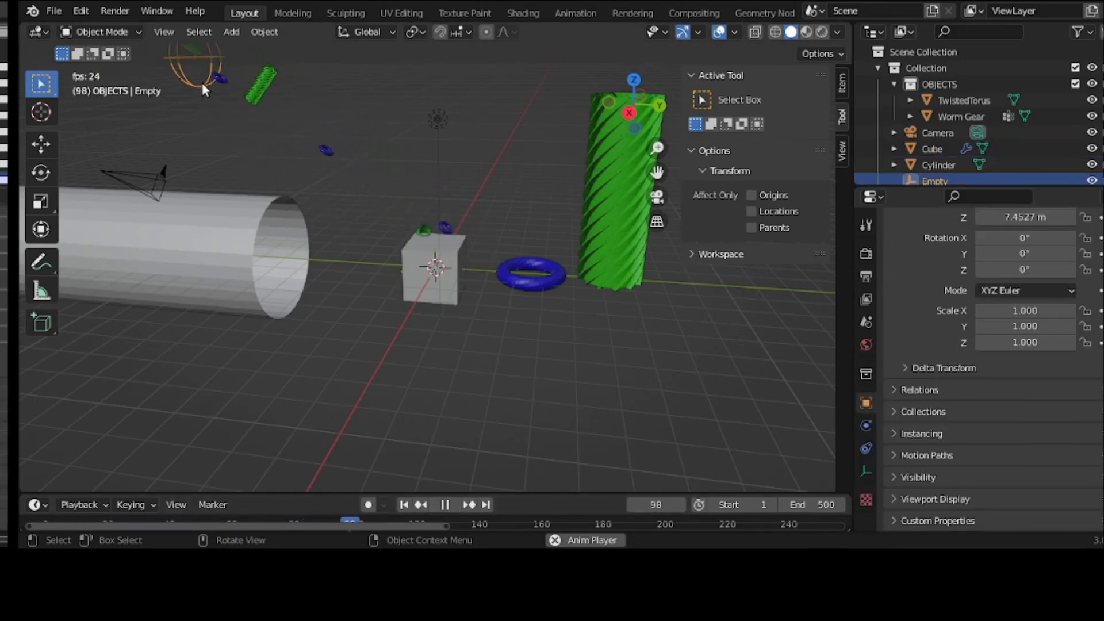
key("g")
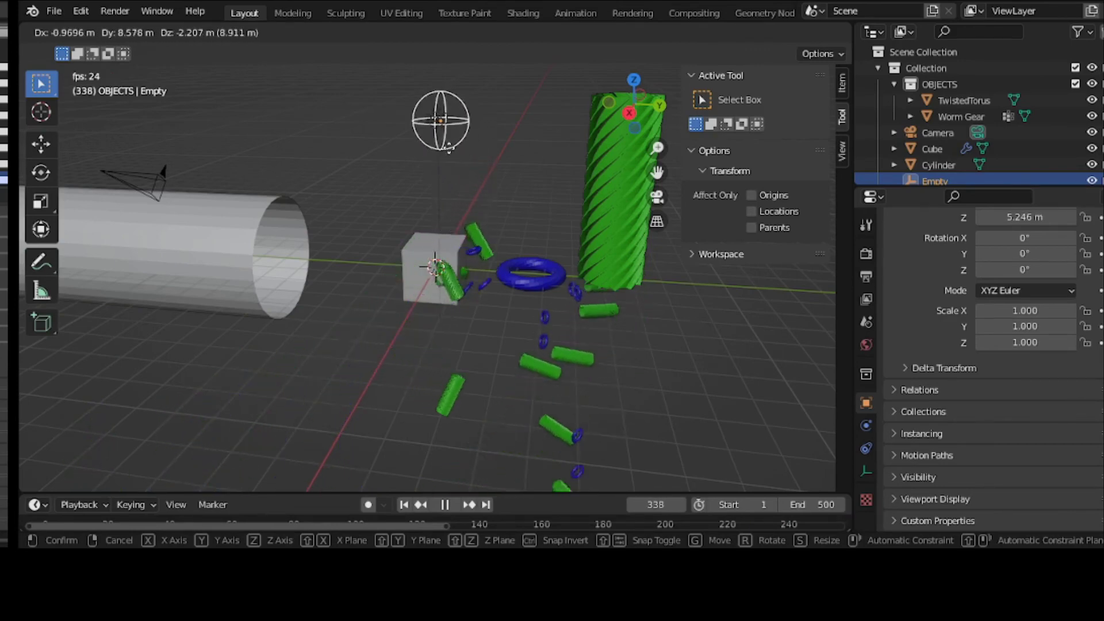
left_click(447, 146)
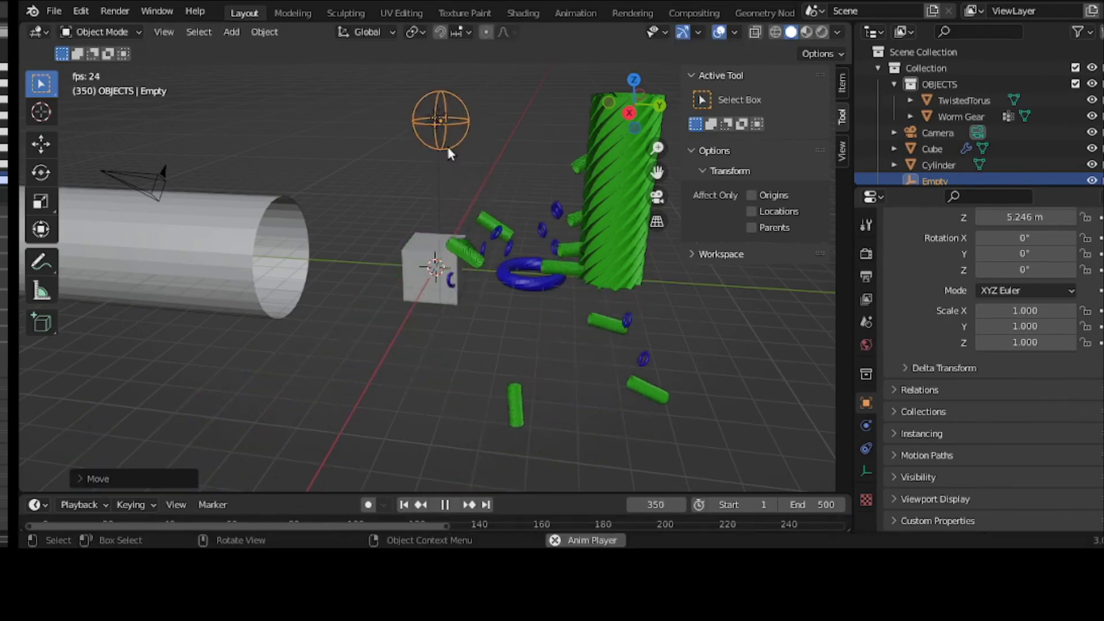
left_click(446, 504)
left_click(426, 504)
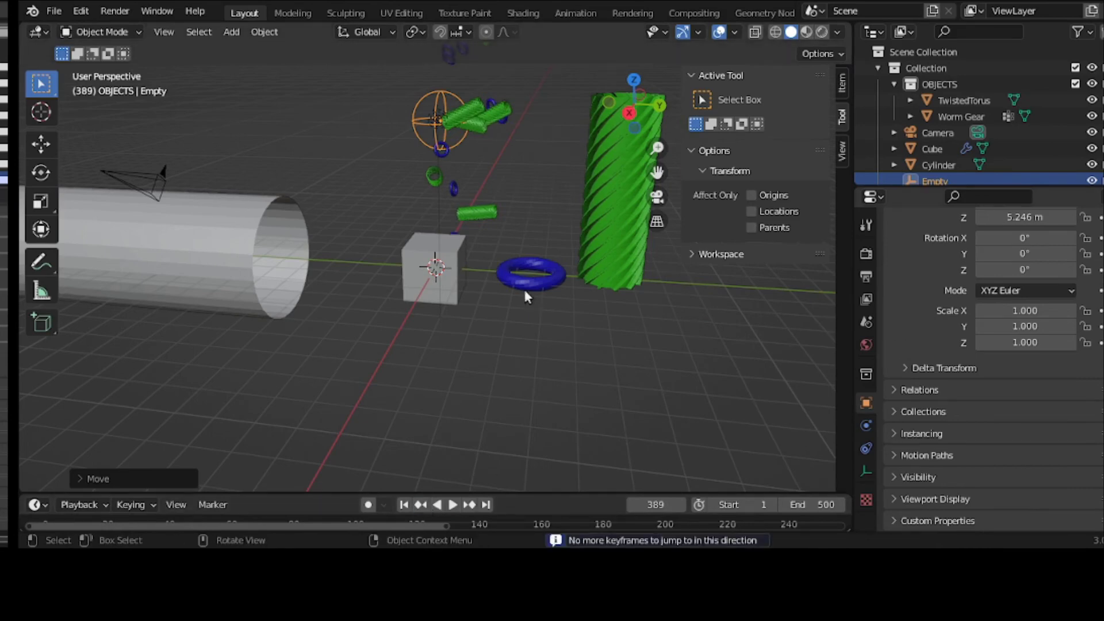
Step: Set the cube's boid Air Personal Space to 0.2 and rewind the animation to the first frame
left_click(410, 272)
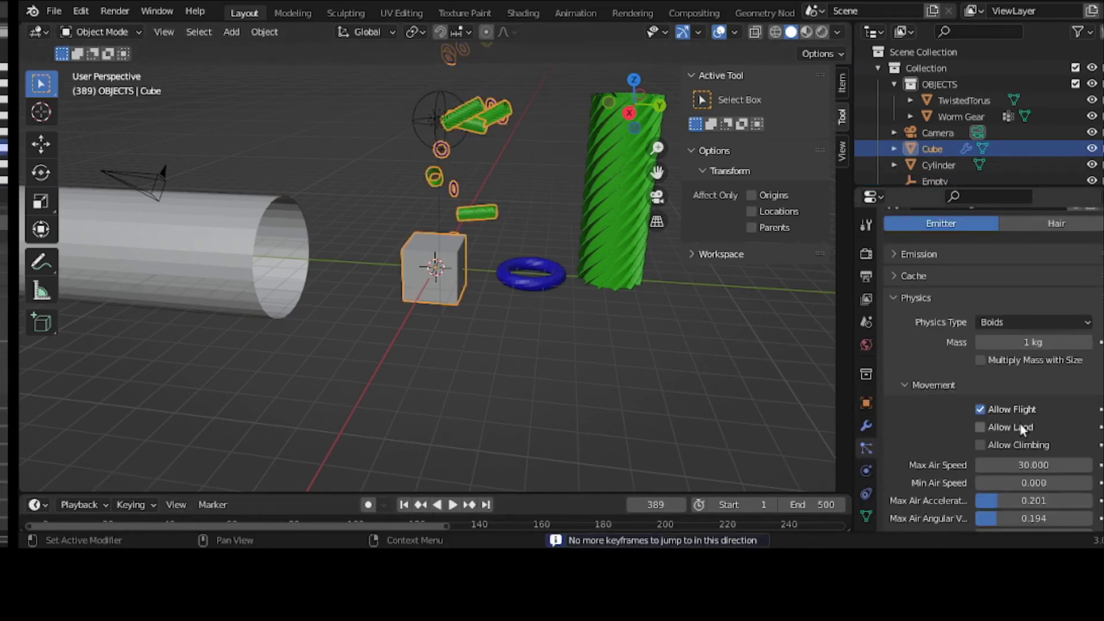
scroll(1021, 426, "down", 2)
scroll(1020, 422, "down", 1)
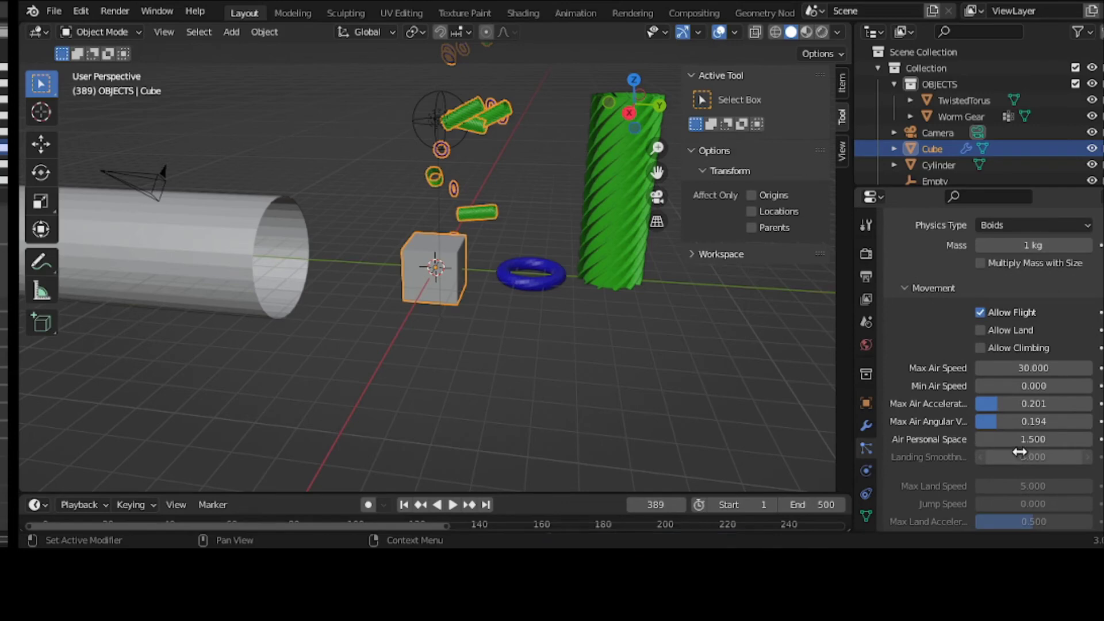
left_click(1019, 440)
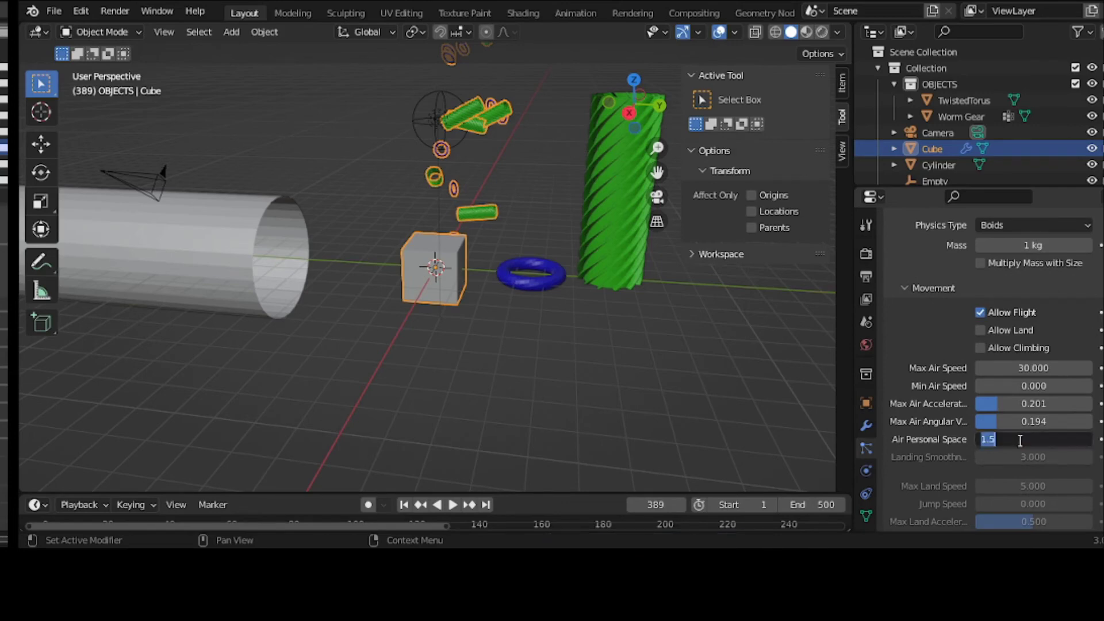
type("1.2")
key("Return")
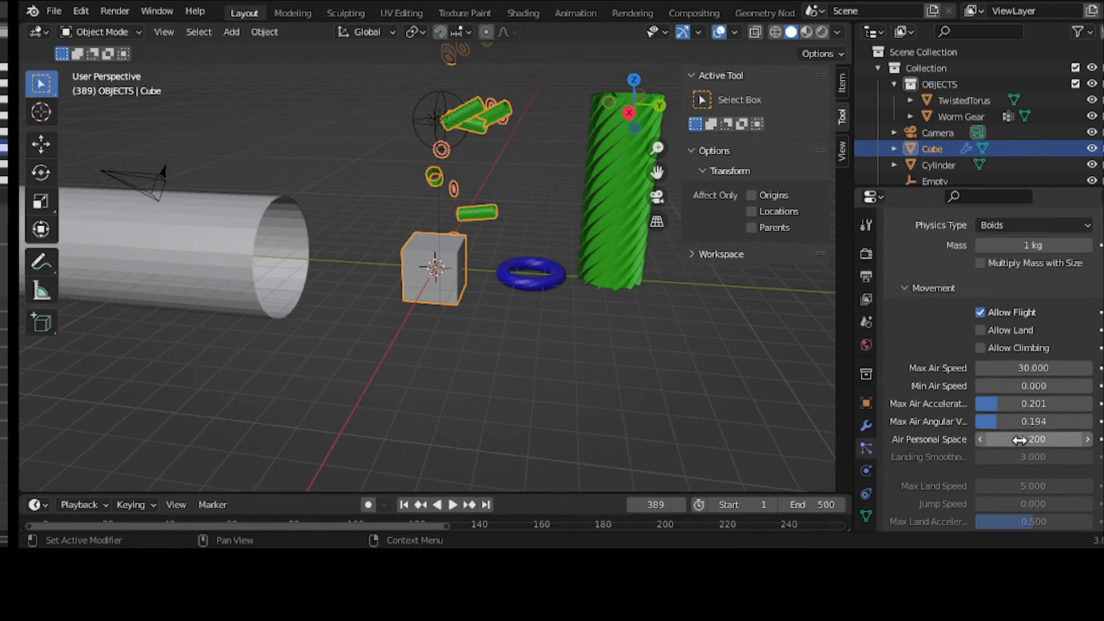
left_click(405, 504)
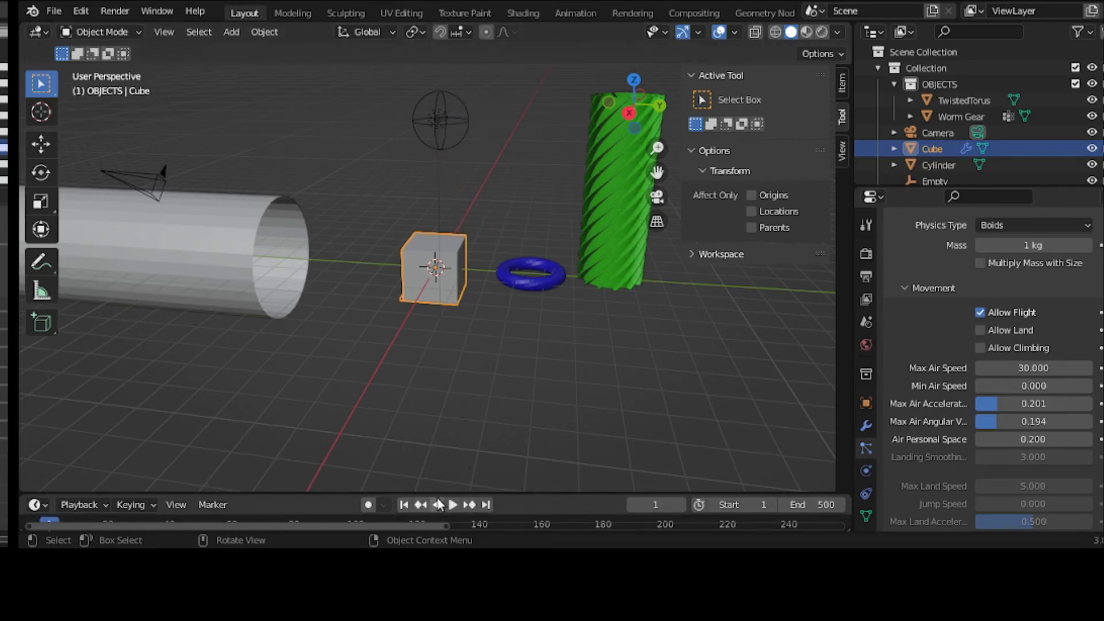
Step: Play the animation, move the Empty toward the tube at a height of about 4.67 m, and stop playback
left_click(452, 505)
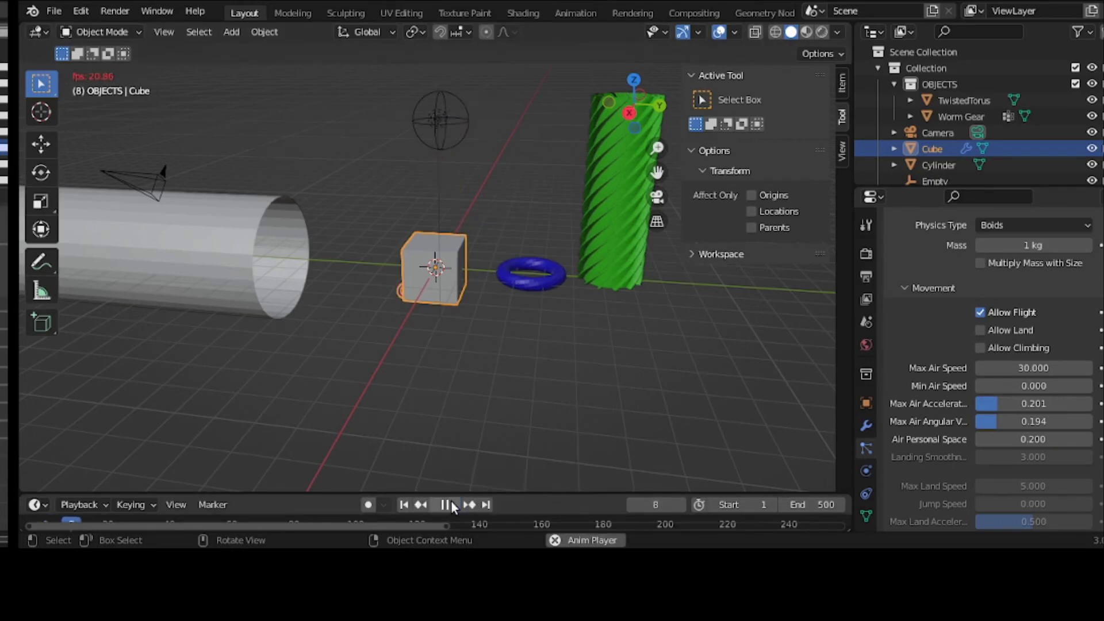
left_click(437, 142)
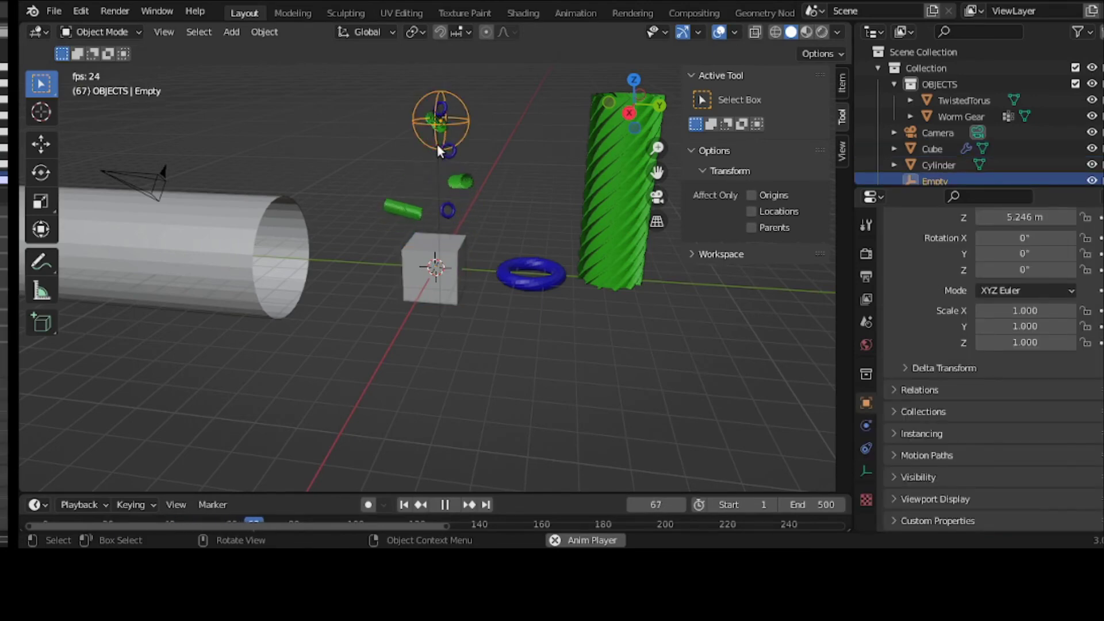
key("g")
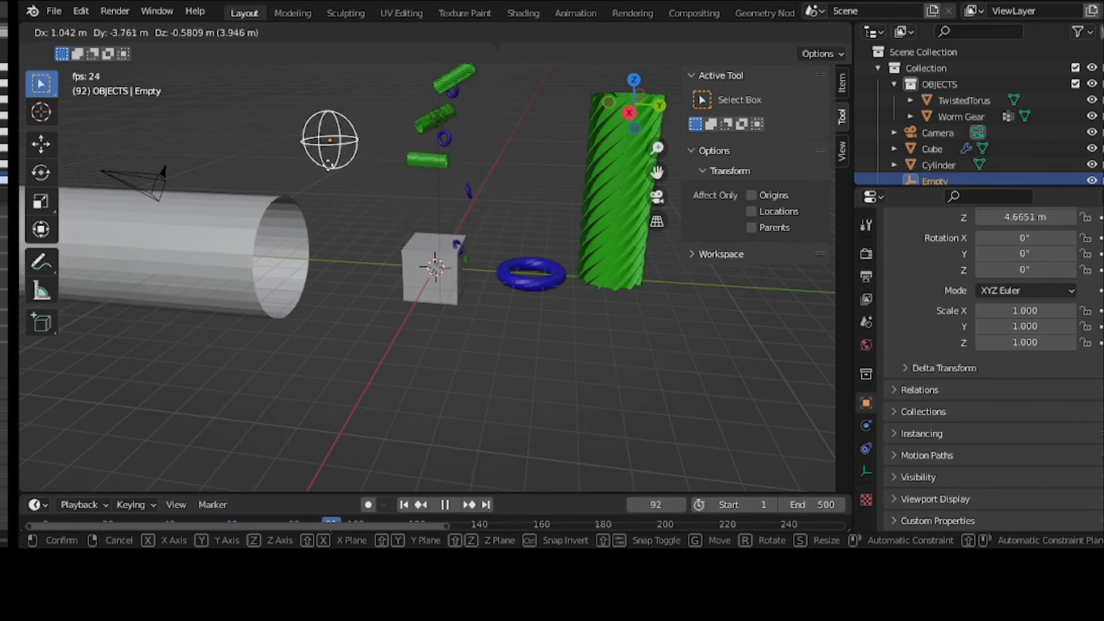
left_click(327, 165)
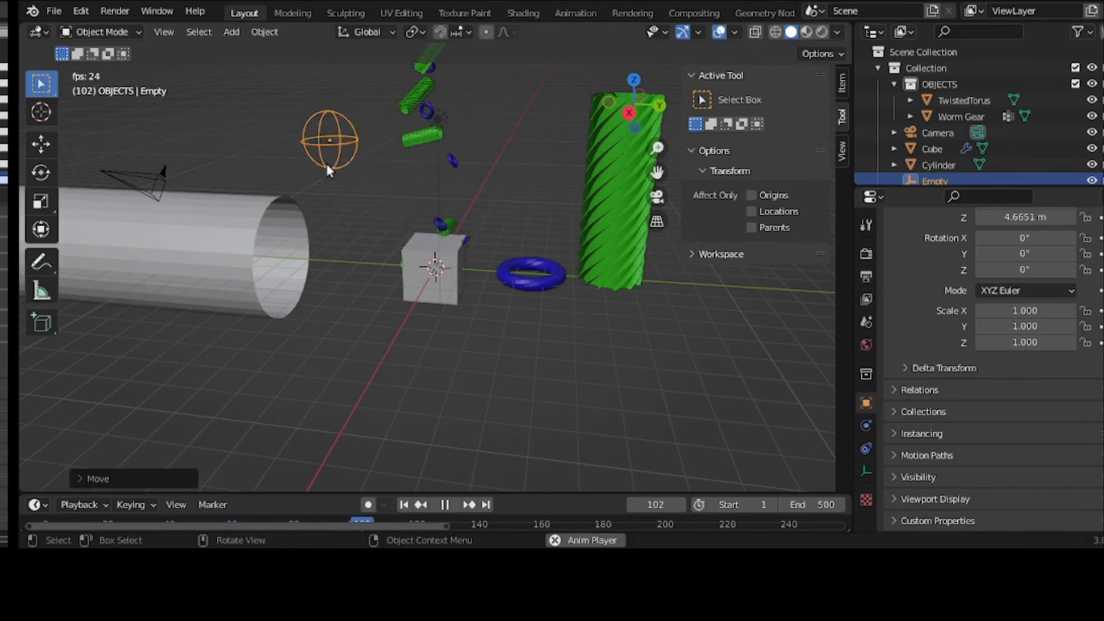
left_click(454, 505)
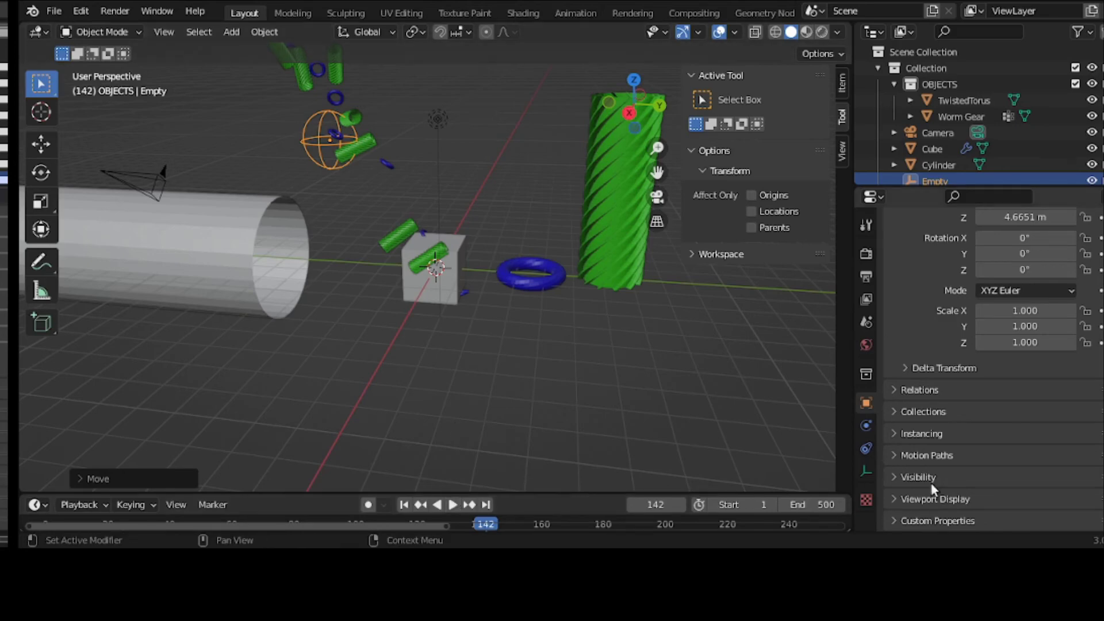
Step: Collapse the cube's boid Movement settings and expand its Relations settings above the Boid Brain
scroll(912, 329, "up", 3)
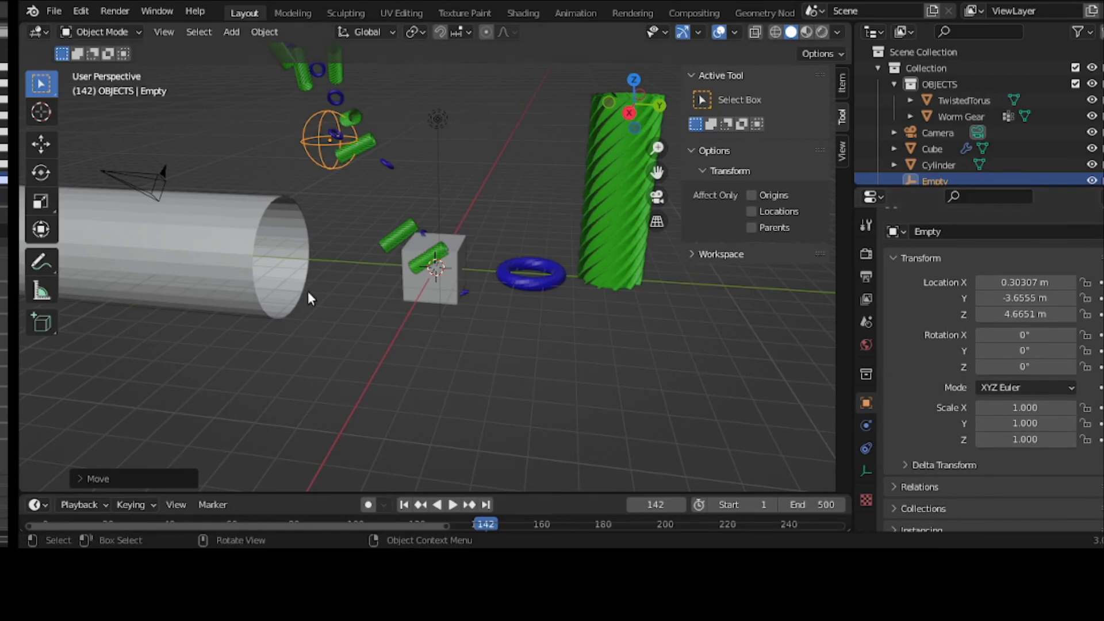
left_click(410, 272)
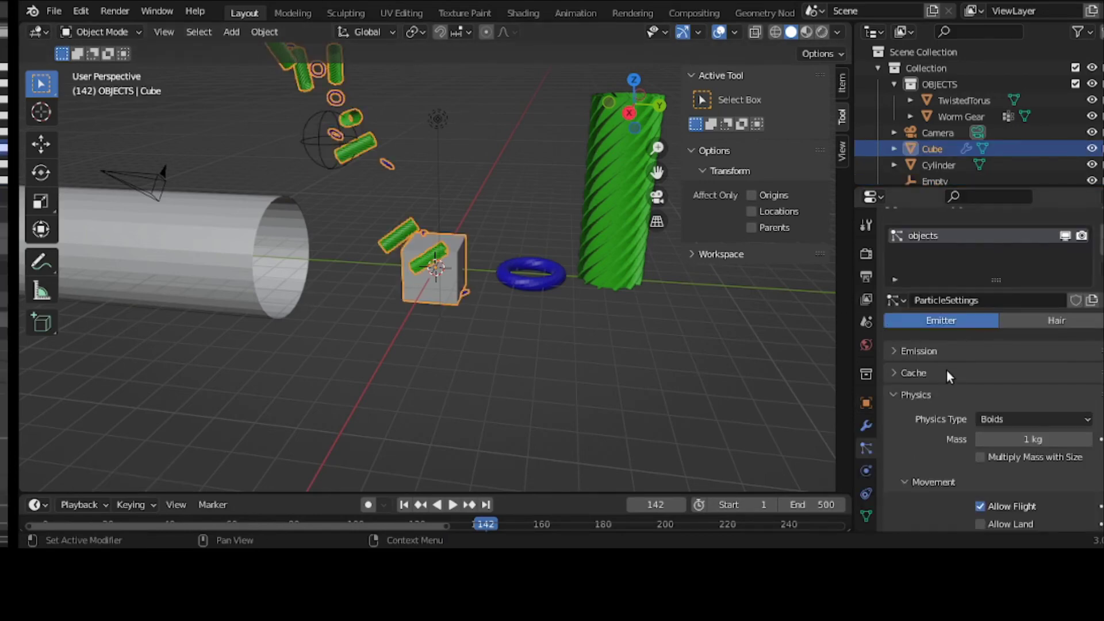
scroll(947, 371, "down", 3)
scroll(946, 374, "down", 1)
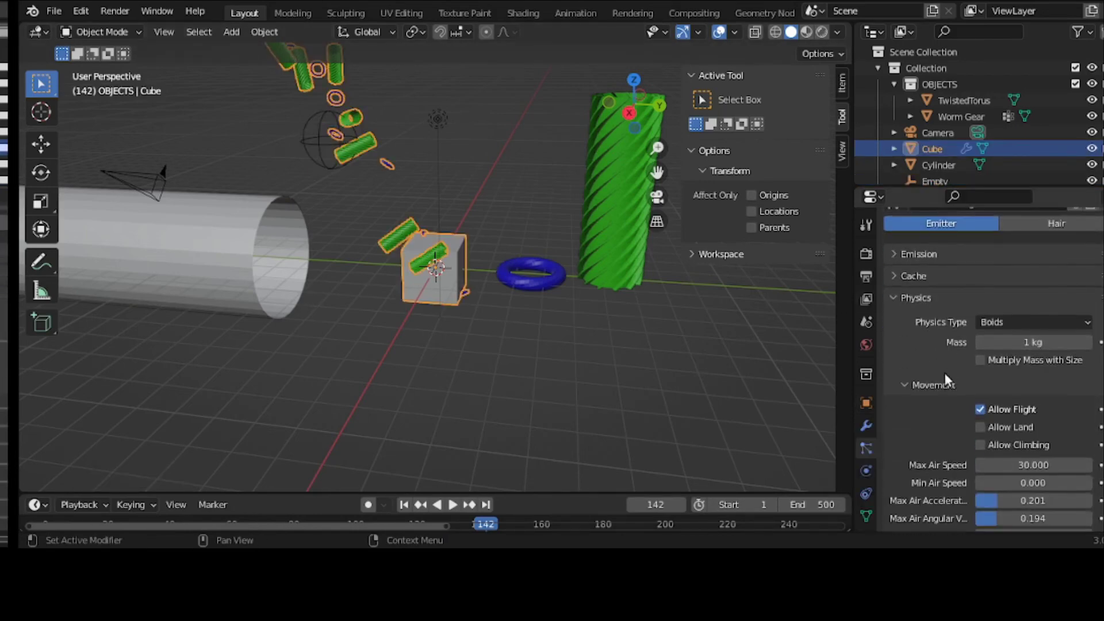
left_click(903, 384)
scroll(902, 383, "down", 1)
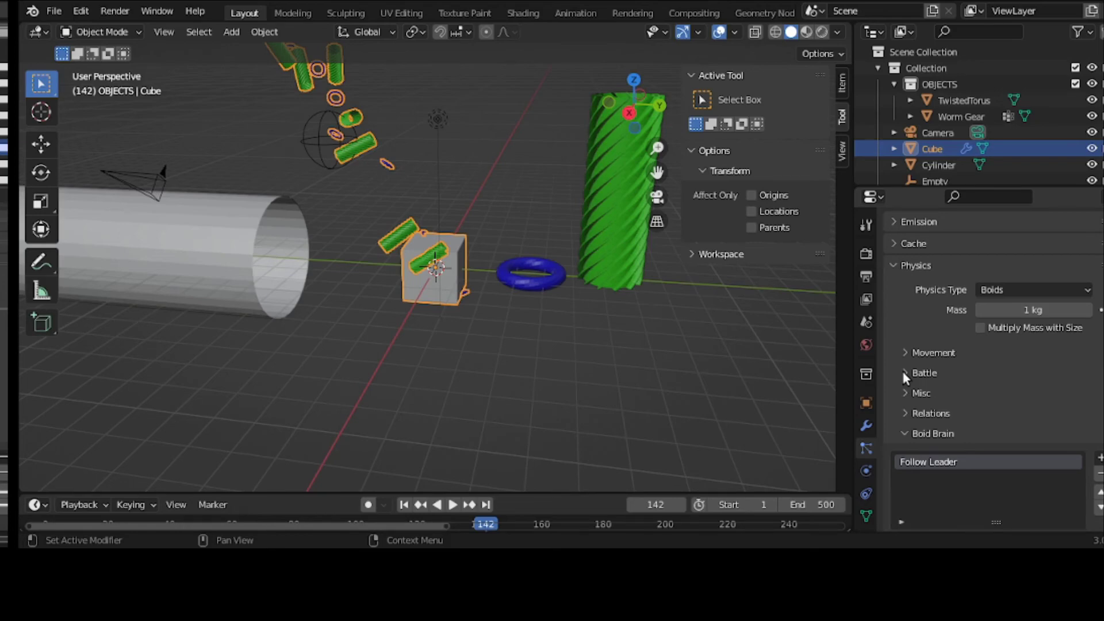
left_click(923, 414)
scroll(916, 409, "down", 3)
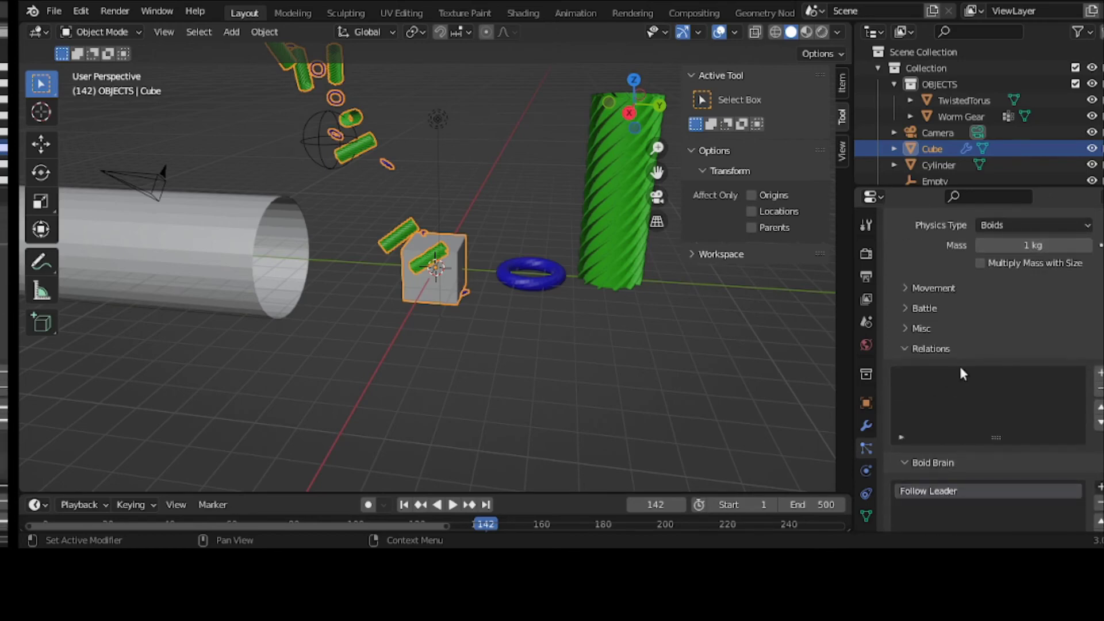
Step: Add a blank entry to the cube's boid Relations, and set Misc Banking to 0.769, Pitch to 0.741 and Height to about 0.82
left_click(1099, 373)
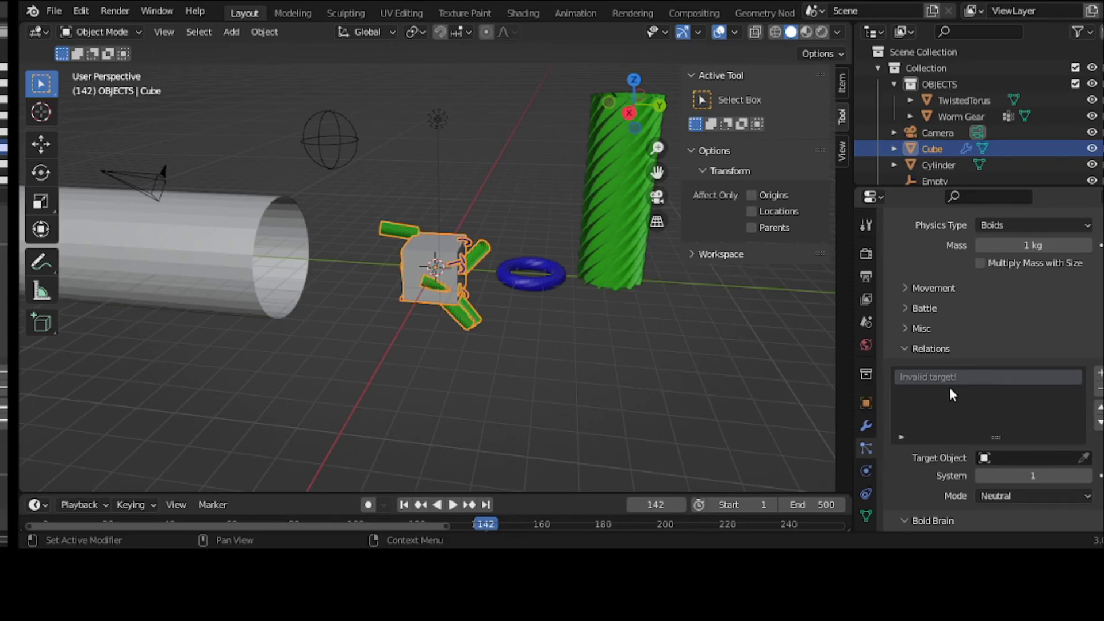
left_click(936, 349)
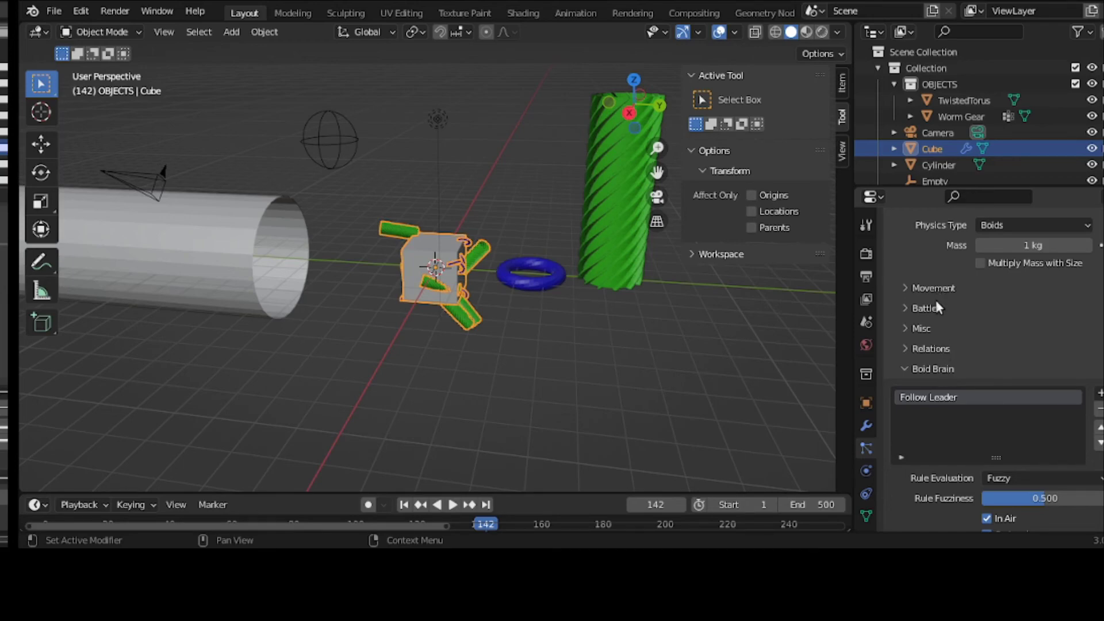
left_click(926, 328)
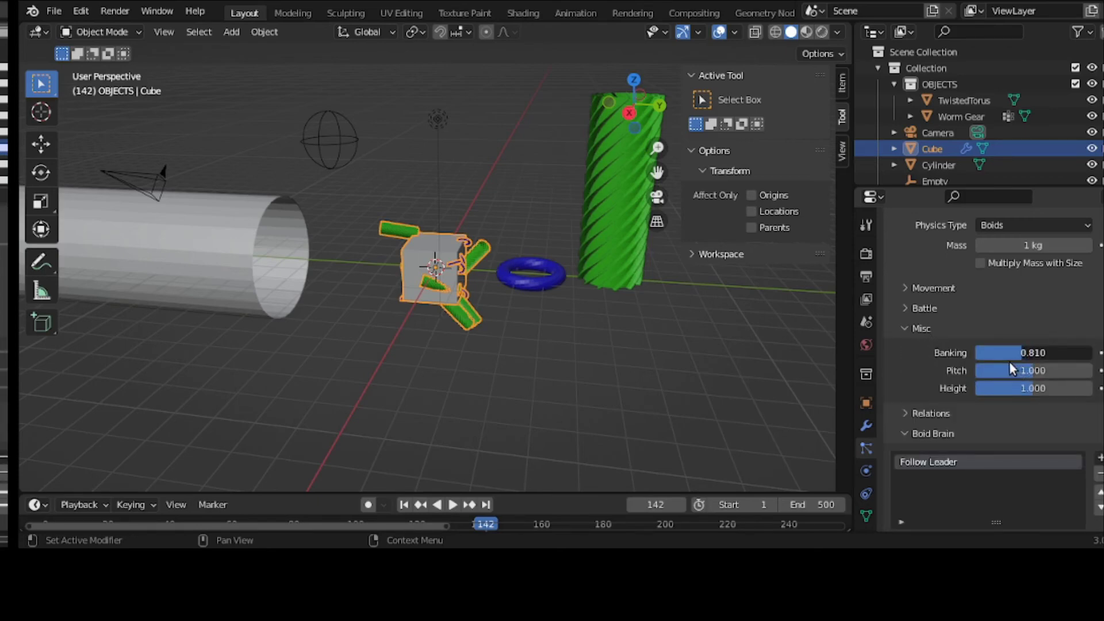
mouse_move(1009, 361)
left_mouse_down()
mouse_move(1016, 370)
mouse_move(999, 378)
left_mouse_up()
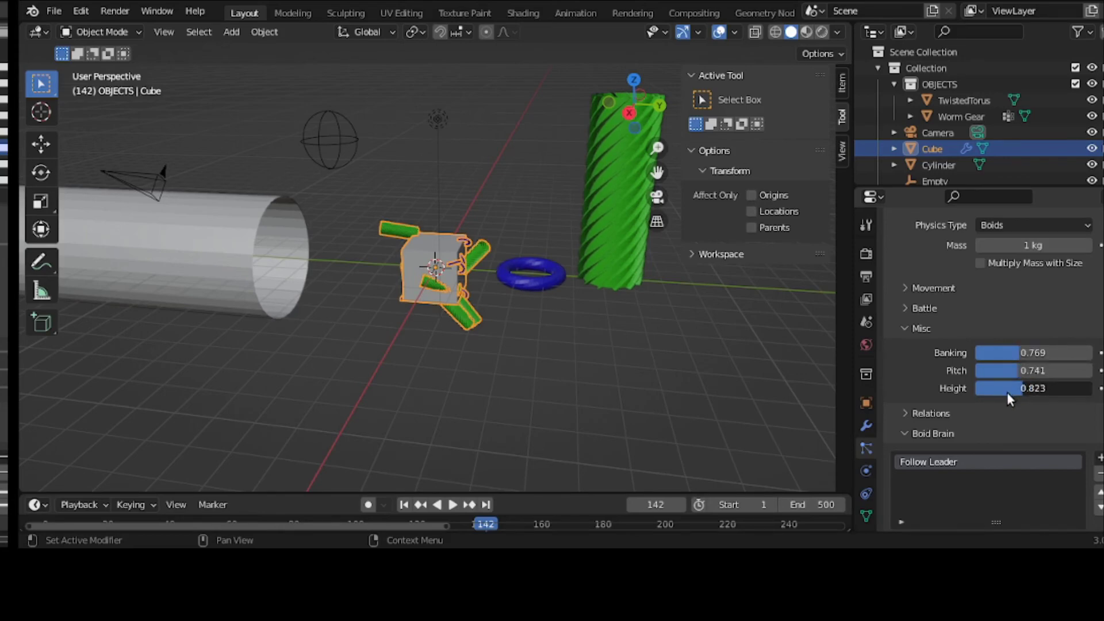
left_click(921, 329)
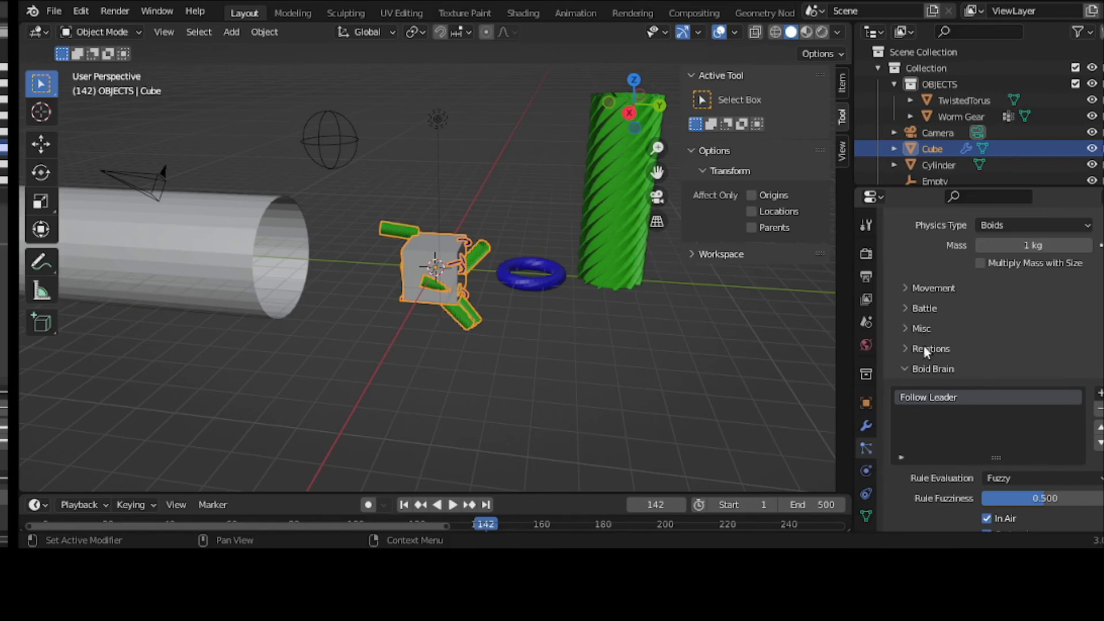
left_click(935, 369)
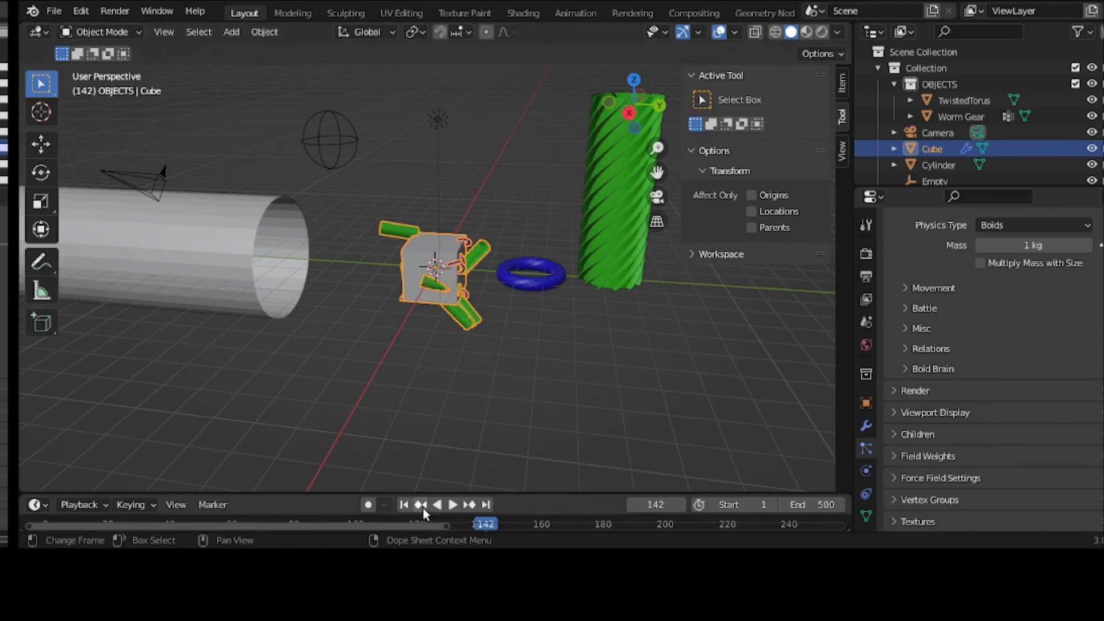
Step: Replay the animation from the first frame, move the Empty toward the green worm gear at a height of about 5.08 m, then stop and rewind
left_click(405, 504)
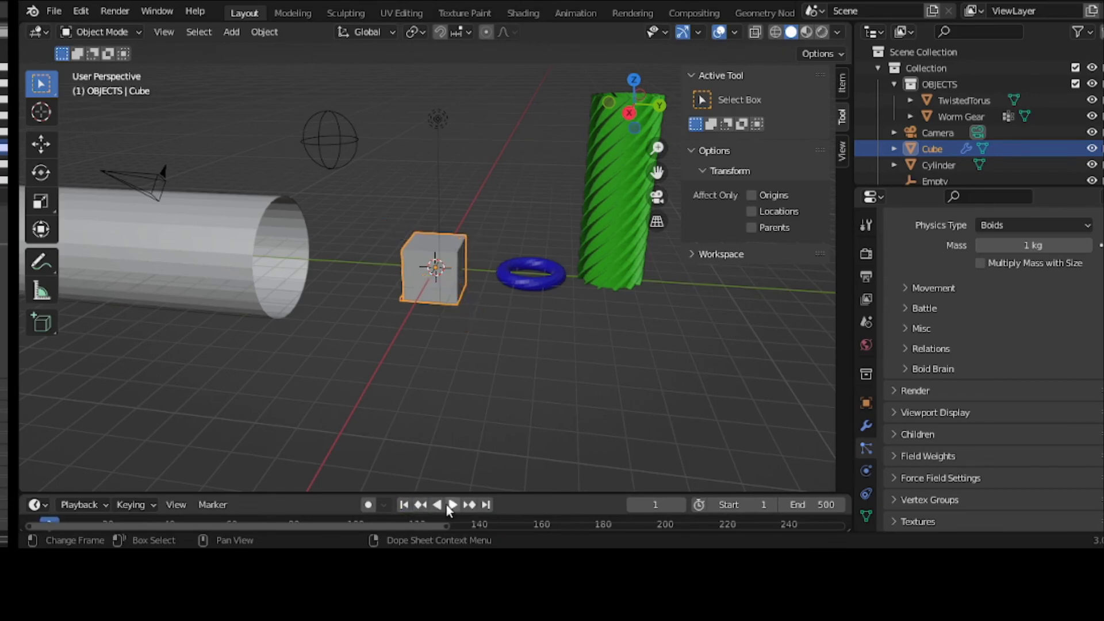
left_click(452, 504)
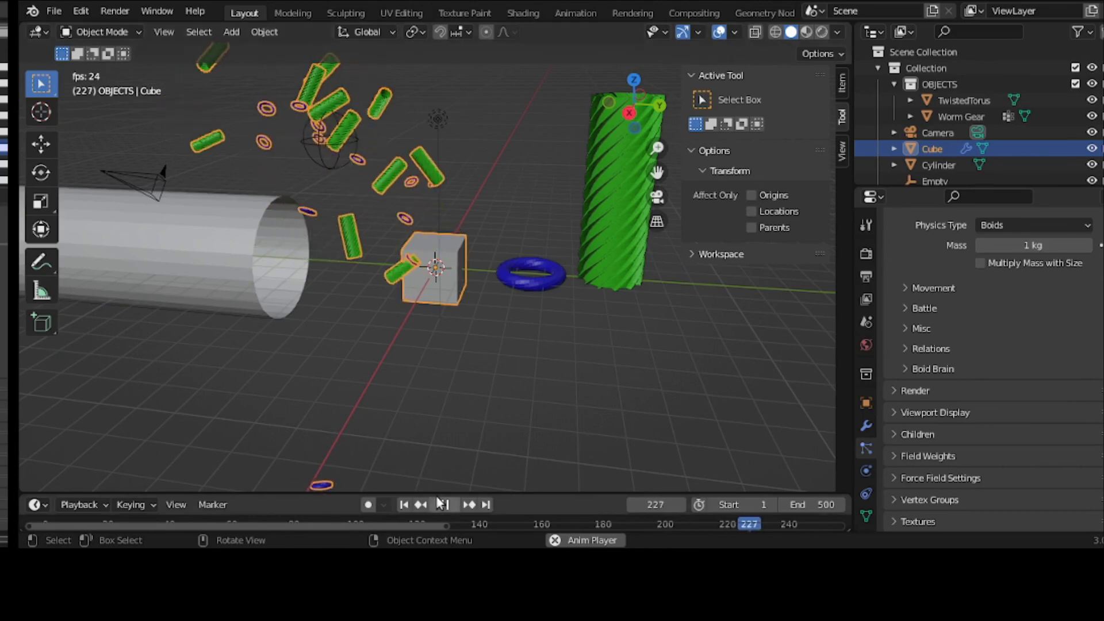
left_click(302, 137)
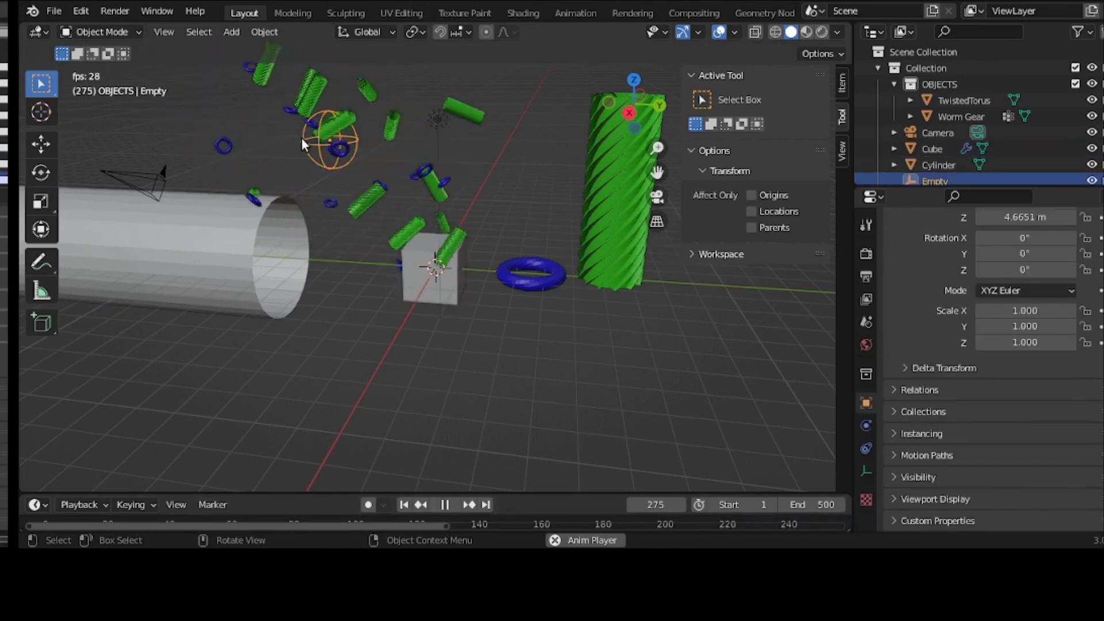
left_click_drag(301, 137, 491, 122)
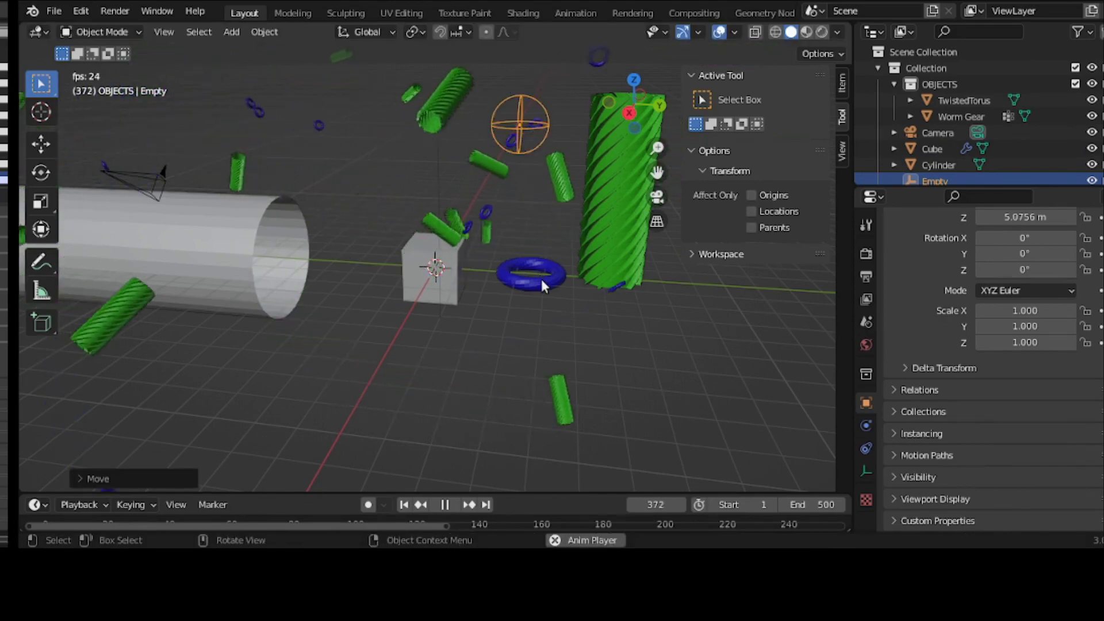
left_click(405, 505)
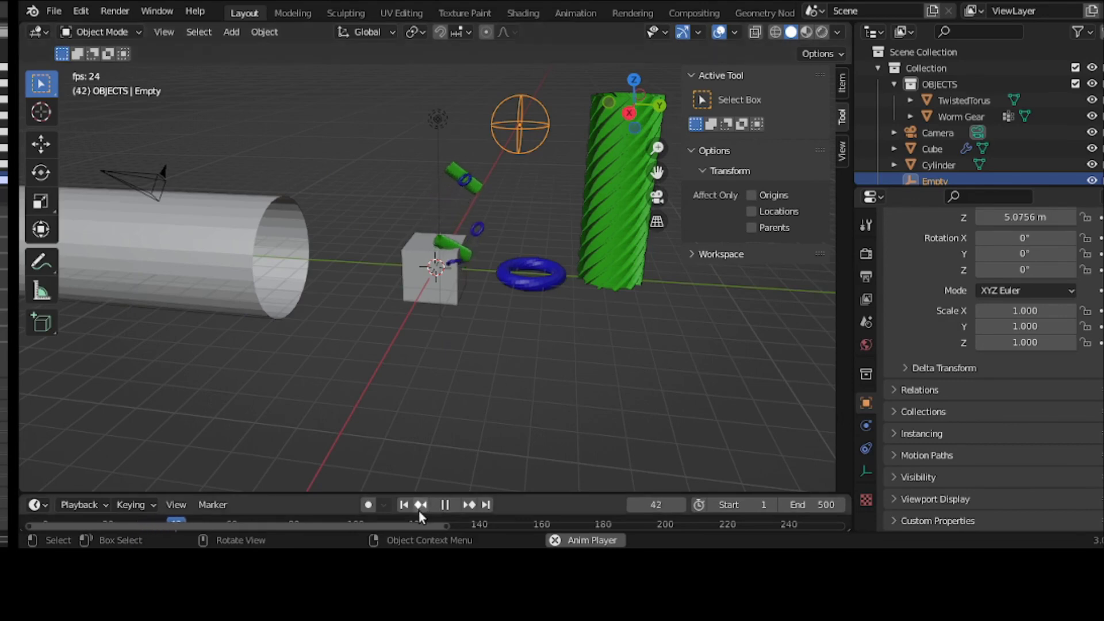
left_click(440, 504)
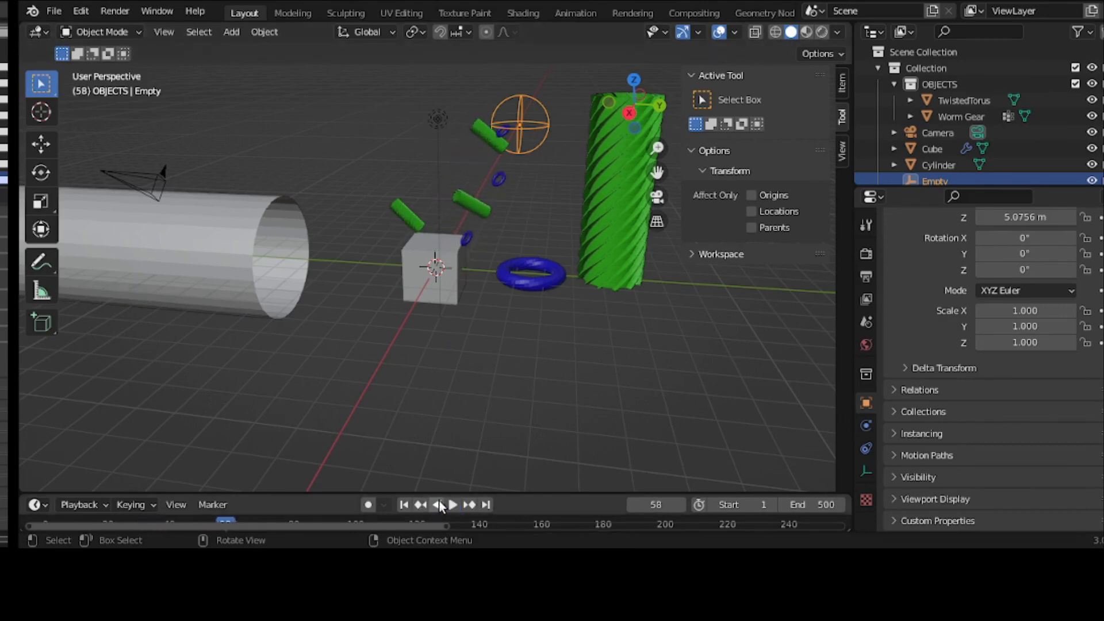
left_click(402, 504)
left_click(557, 281)
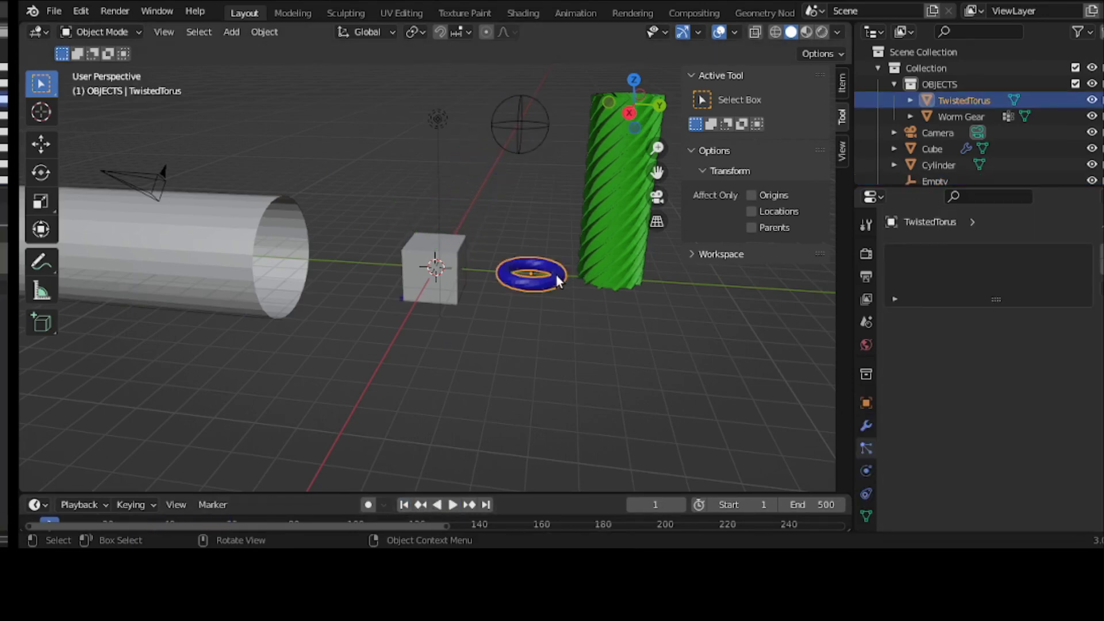
key("h")
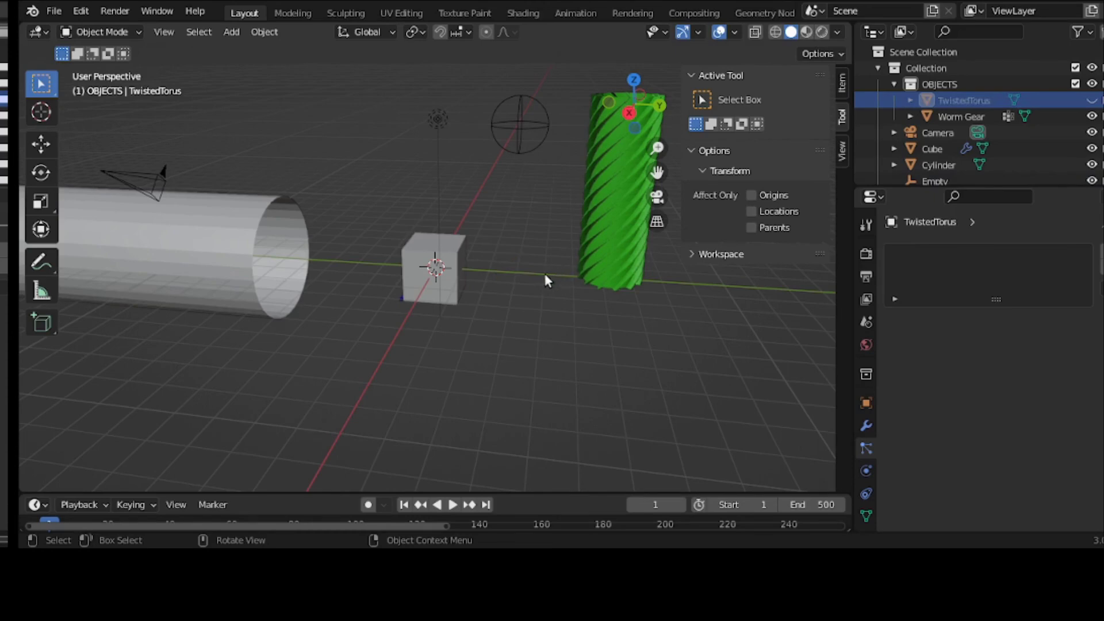
key("alt+h")
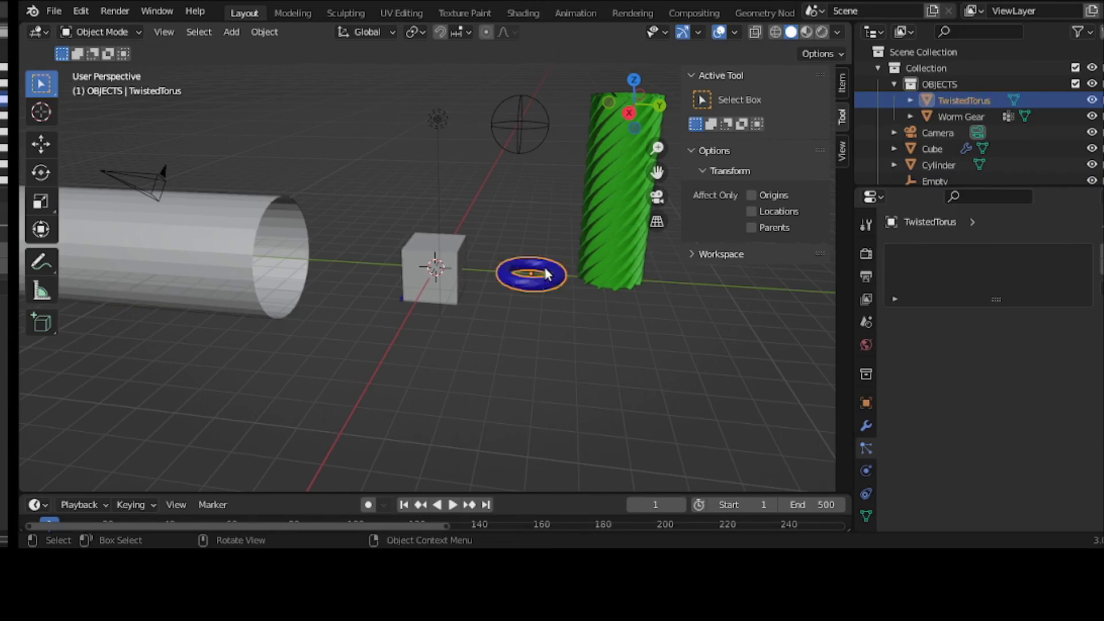
Step: Collapse the OBJECTS collection and exclude it from the view layer
left_click(894, 84)
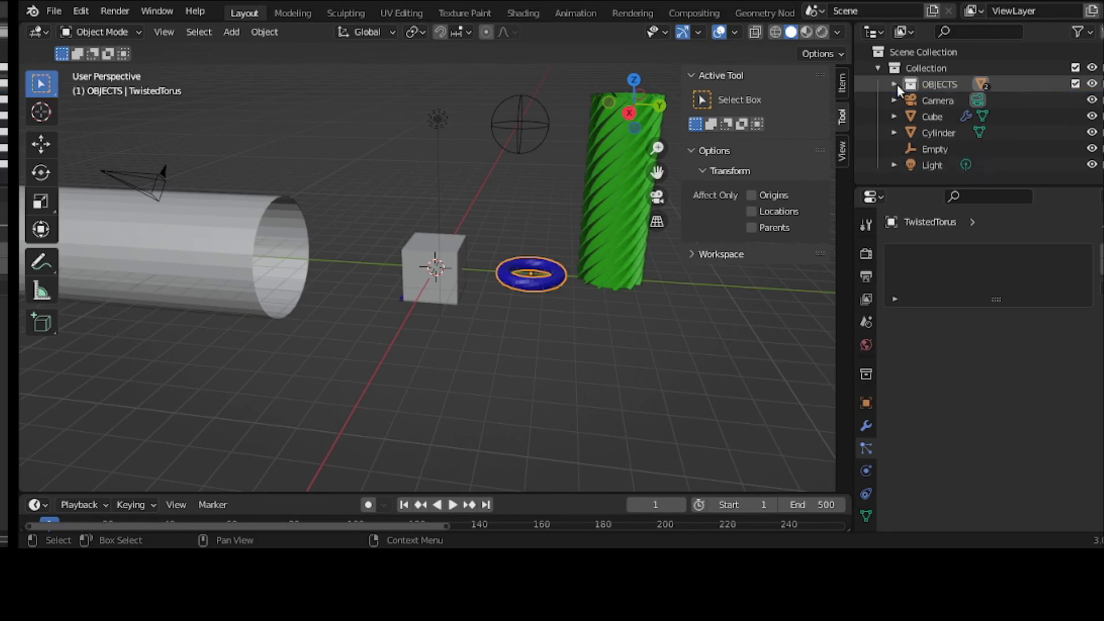
left_click(1075, 84)
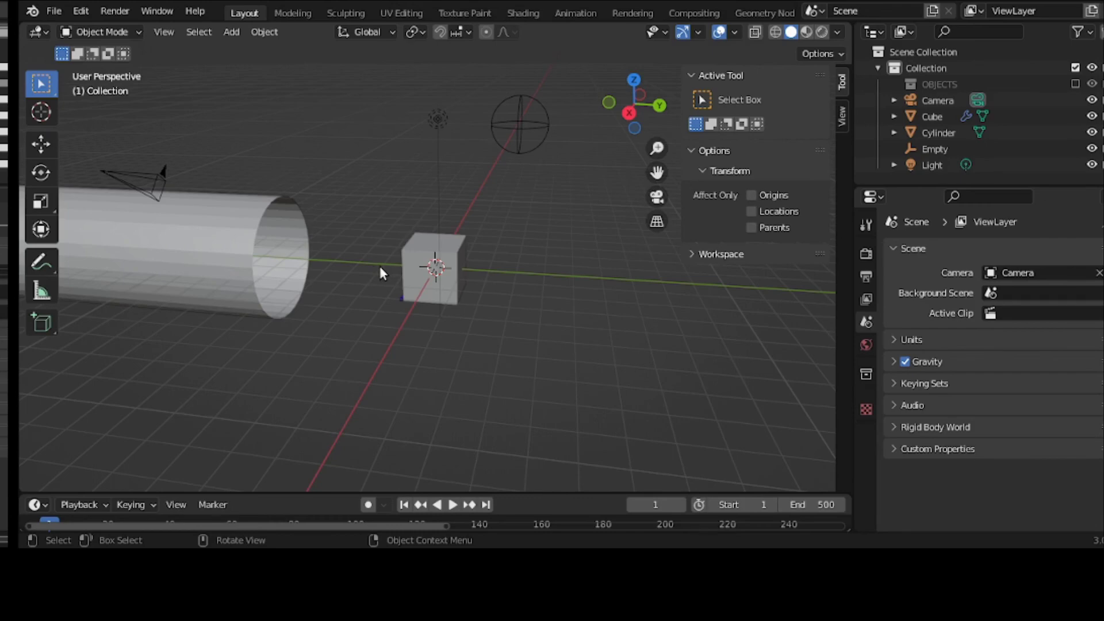
Step: Scale the emitter cube up uniformly to about 1.4 times its size
middle_click_drag(378, 263, 261, 251)
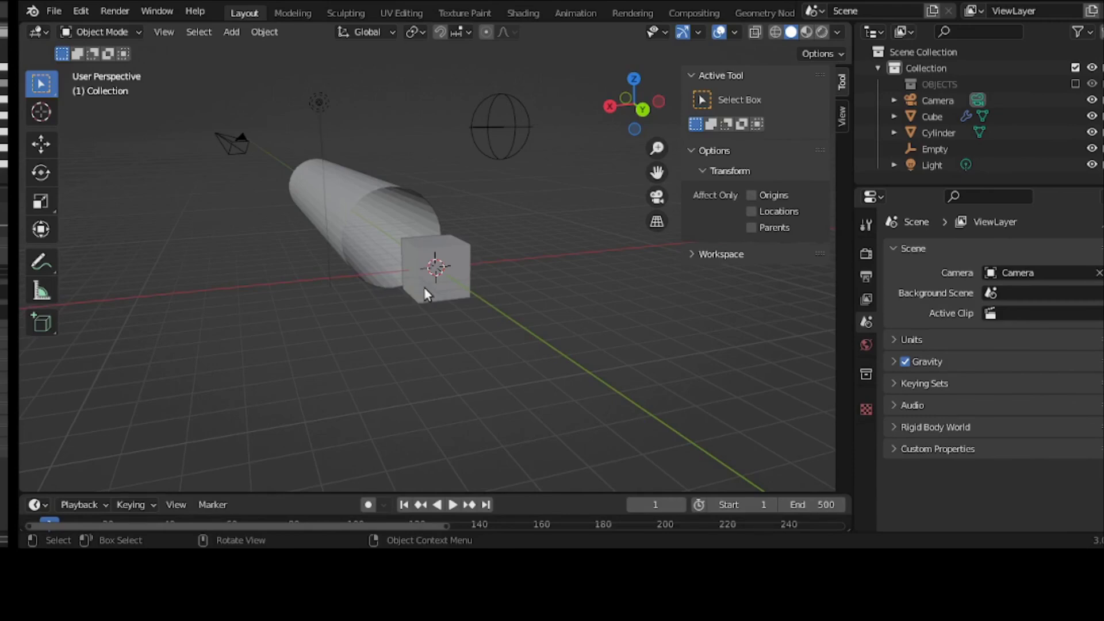
left_click(439, 273)
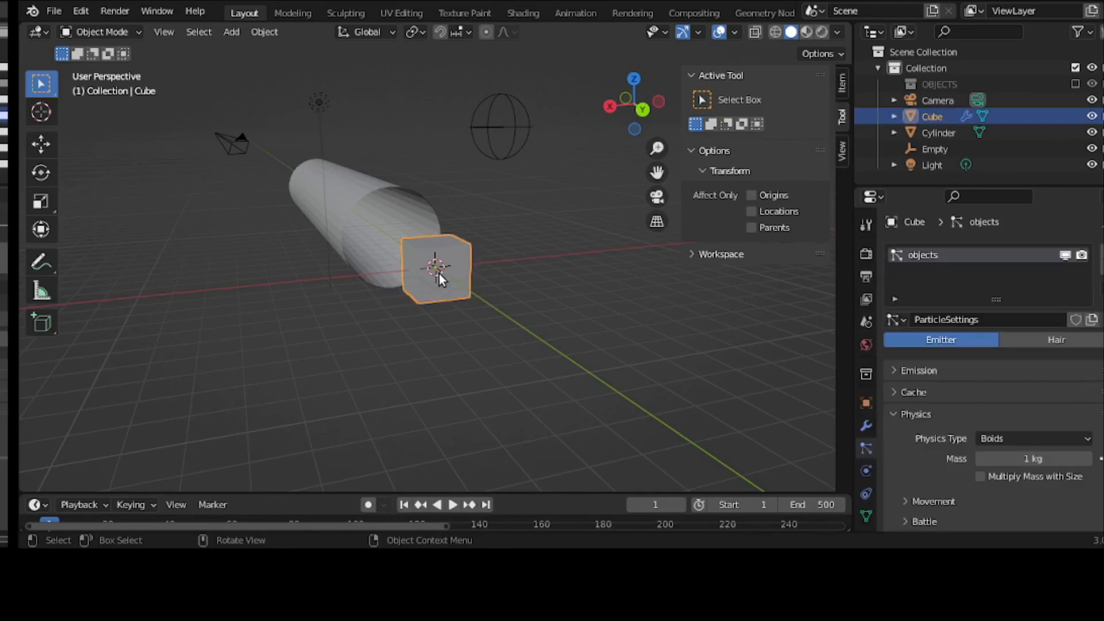
key("s")
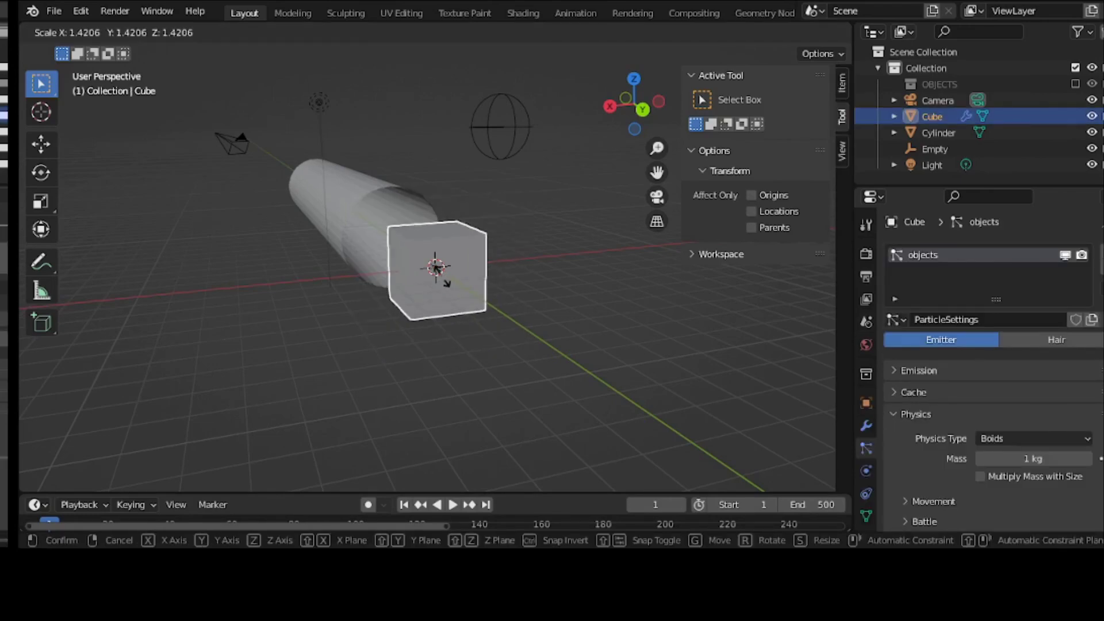
left_click(446, 286)
Step: Move the cube along the global Y axis into the open end of the tube, refining its position from the top view
middle_click_drag(446, 286, 545, 299)
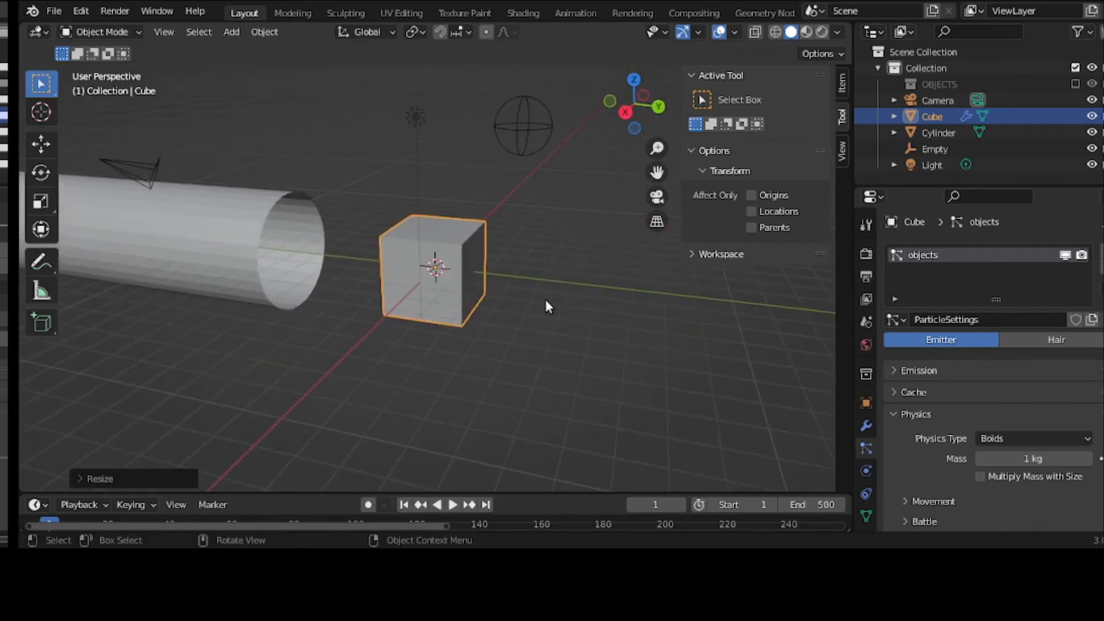
key("g")
key("y")
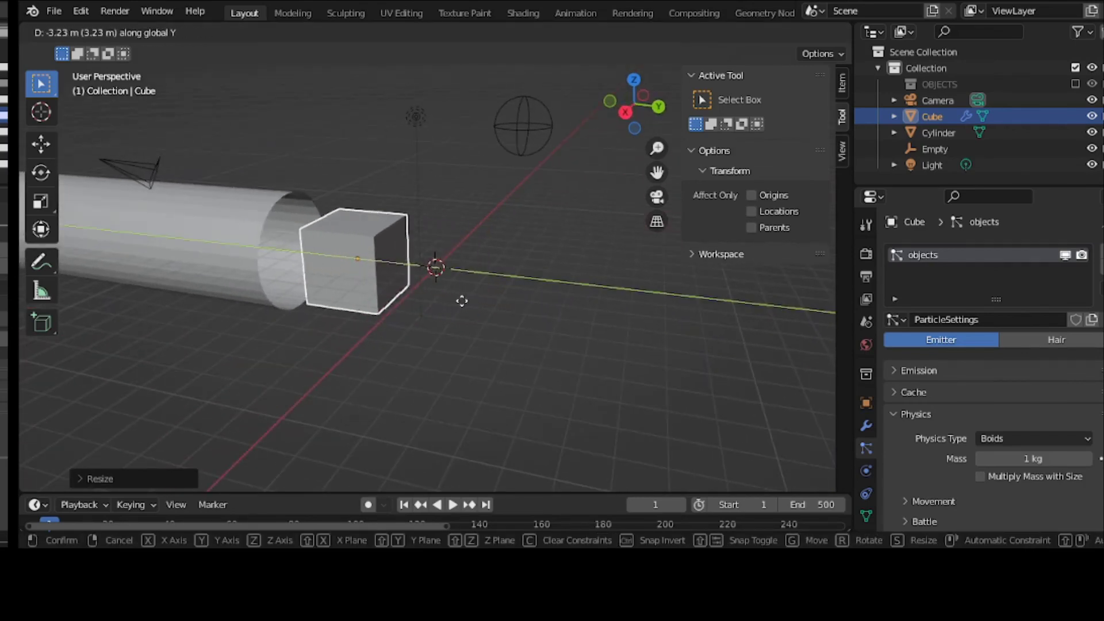
left_click(418, 288)
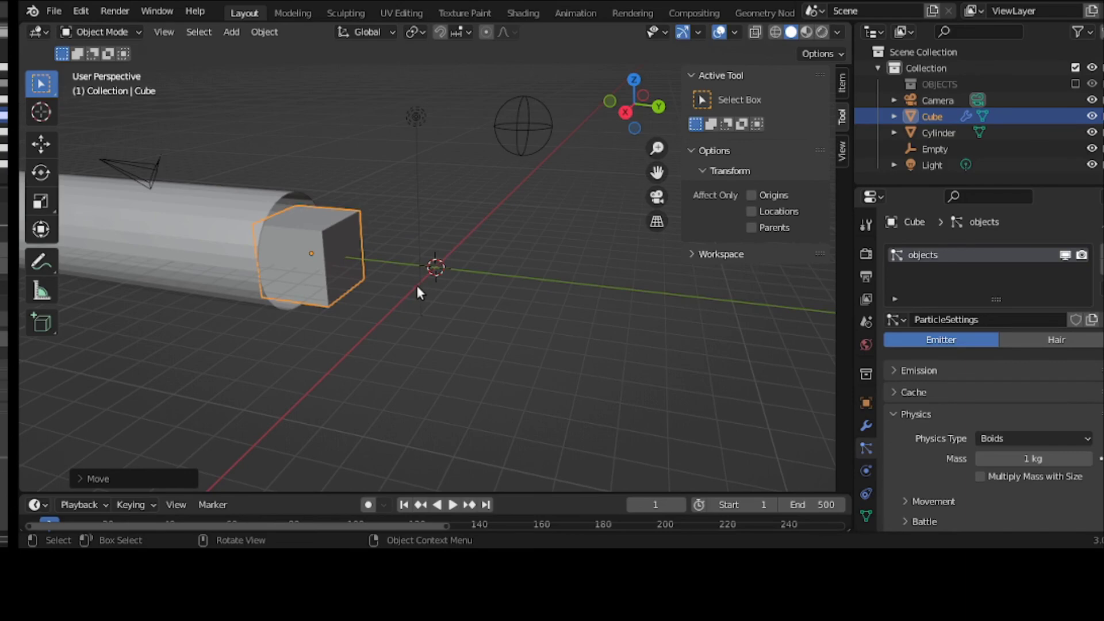
key("grave")
left_click(417, 221)
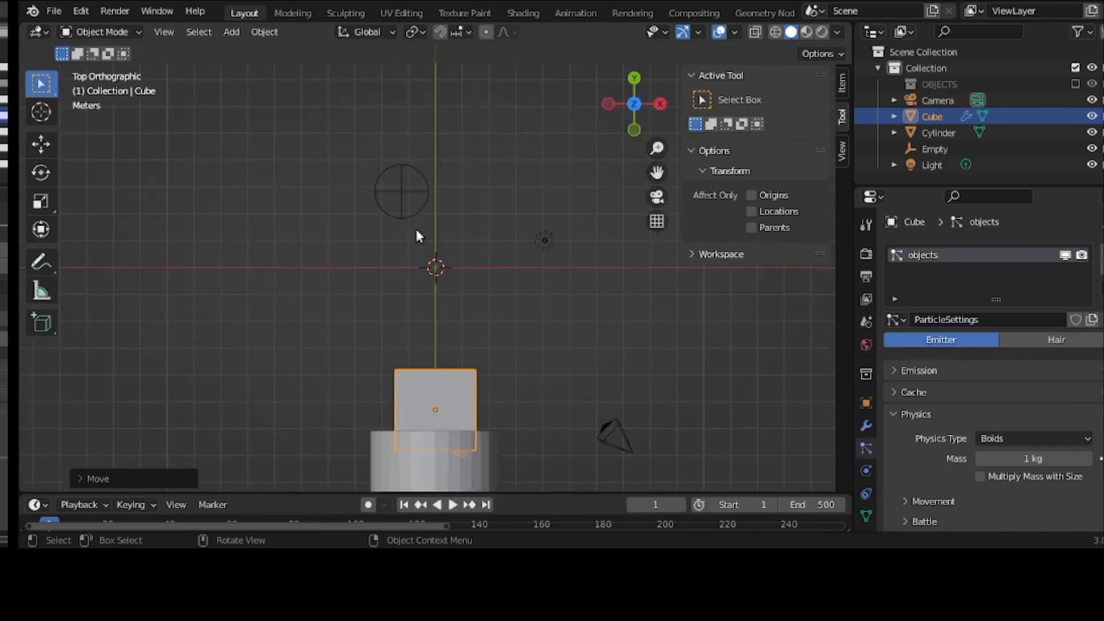
key("g")
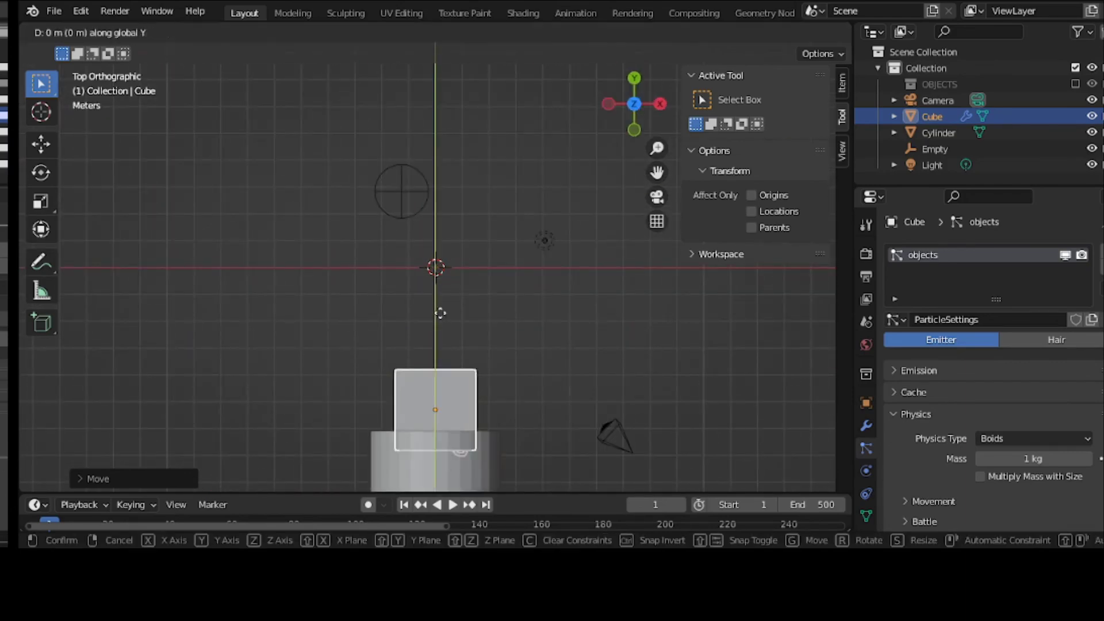
key("y")
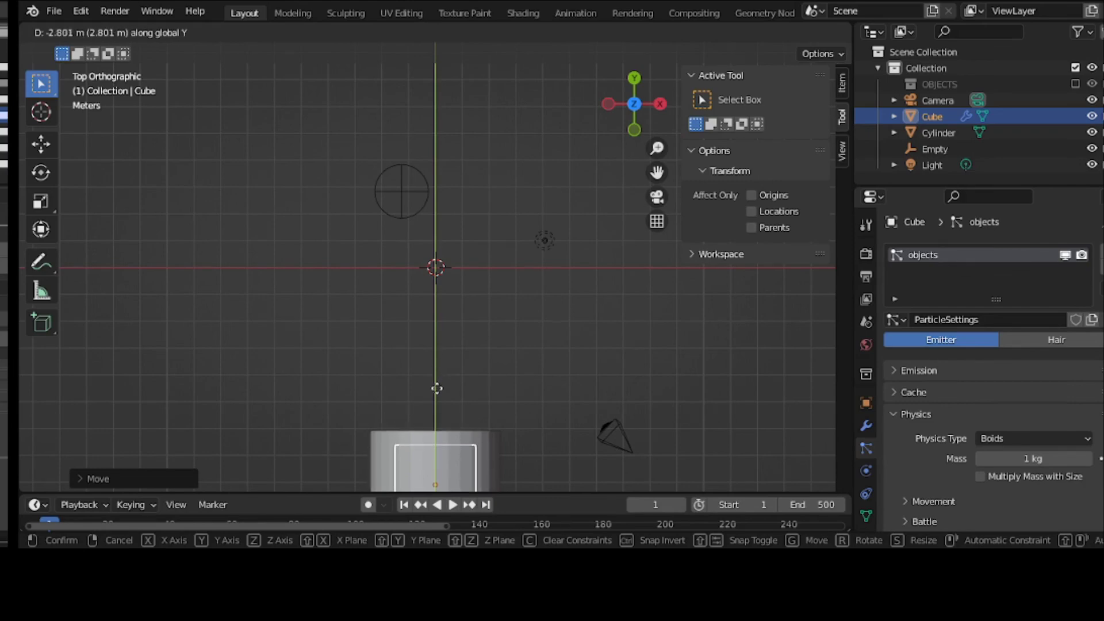
left_click(437, 387)
Step: Move the cube farther along the global Y axis until it sits deep inside the tube, and deselect it
middle_click_drag(445, 419, 277, 278)
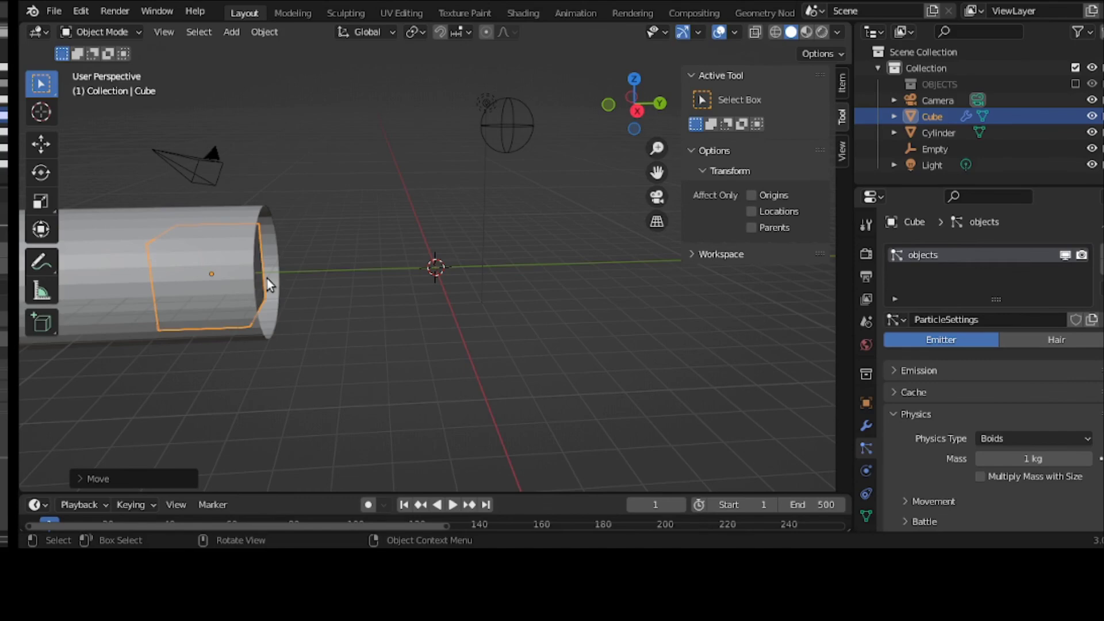
key("g")
key("y")
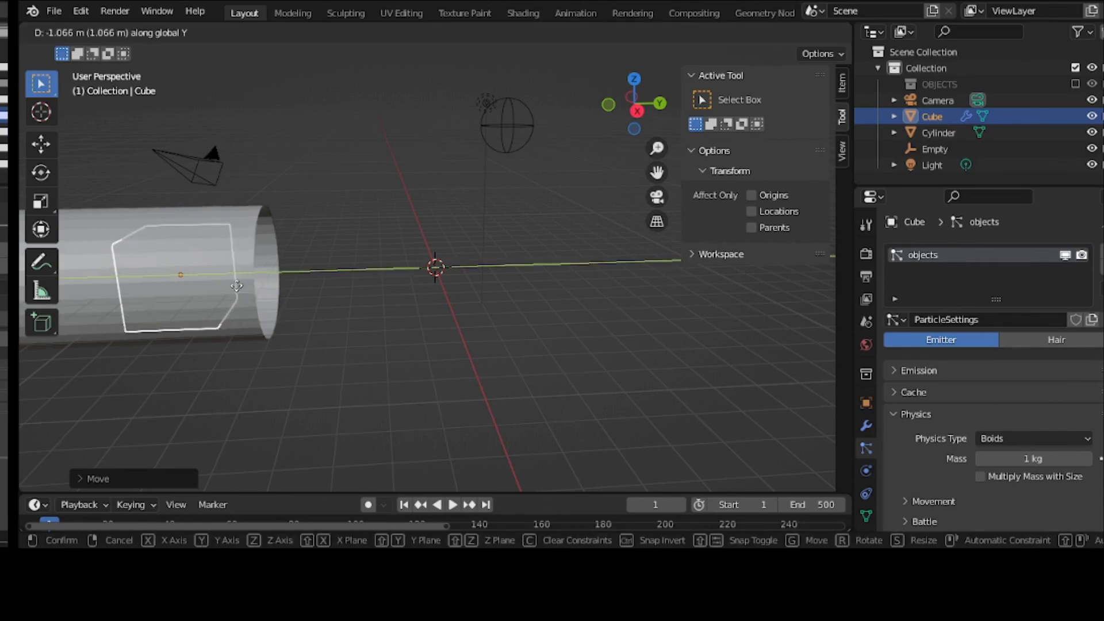
left_click(203, 289)
left_click(327, 310)
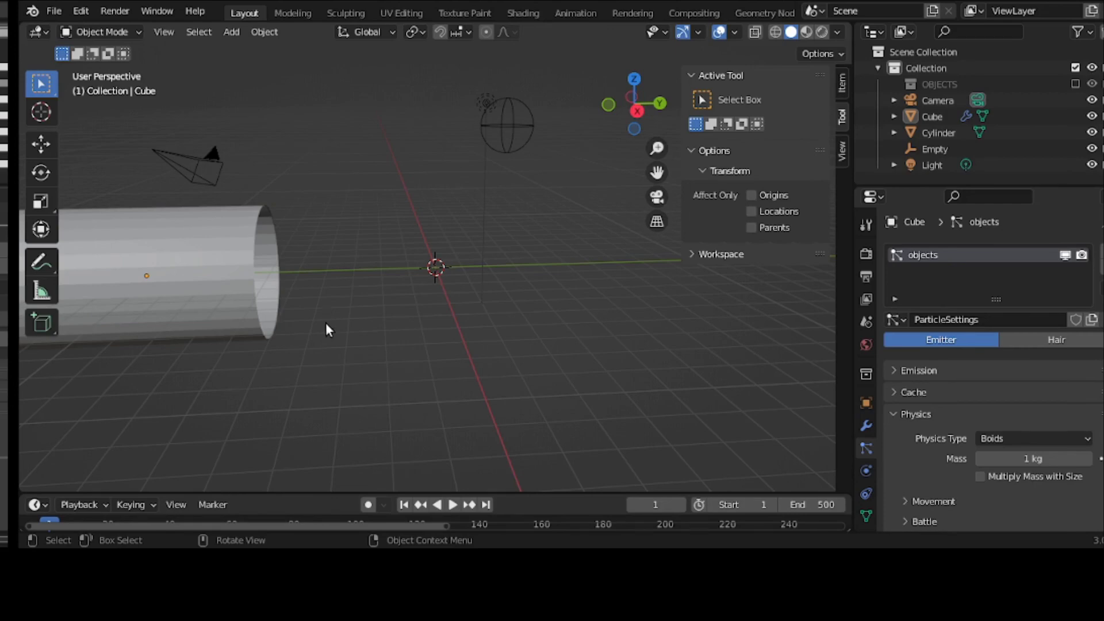
Step: Play the animation to check how particles leave the tube, then stop and rewind to the first frame
left_click(448, 504)
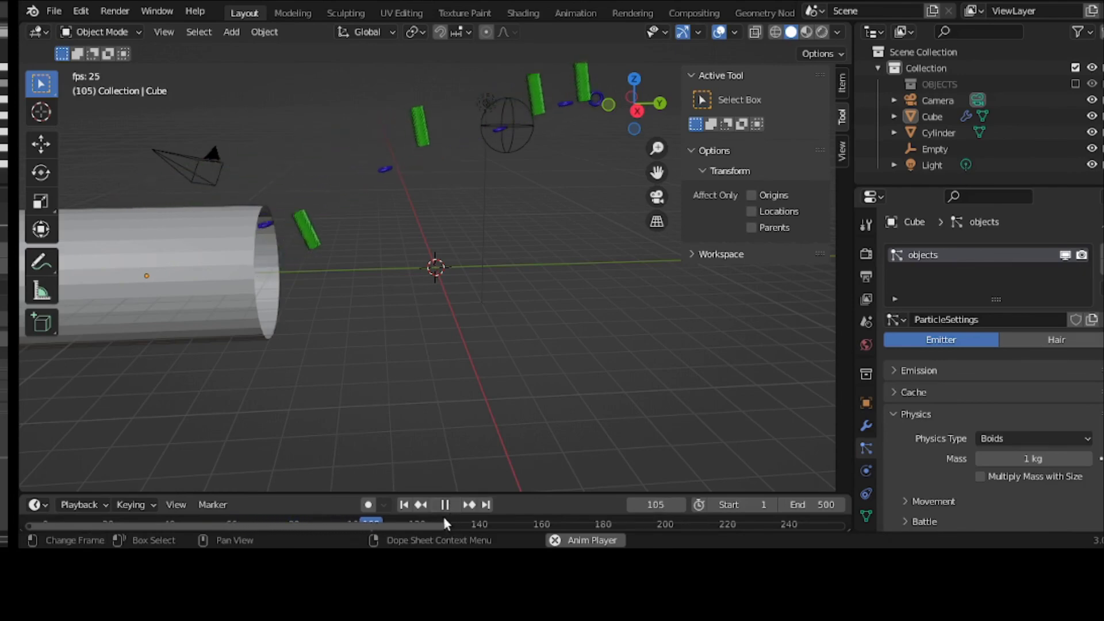
left_click(445, 504)
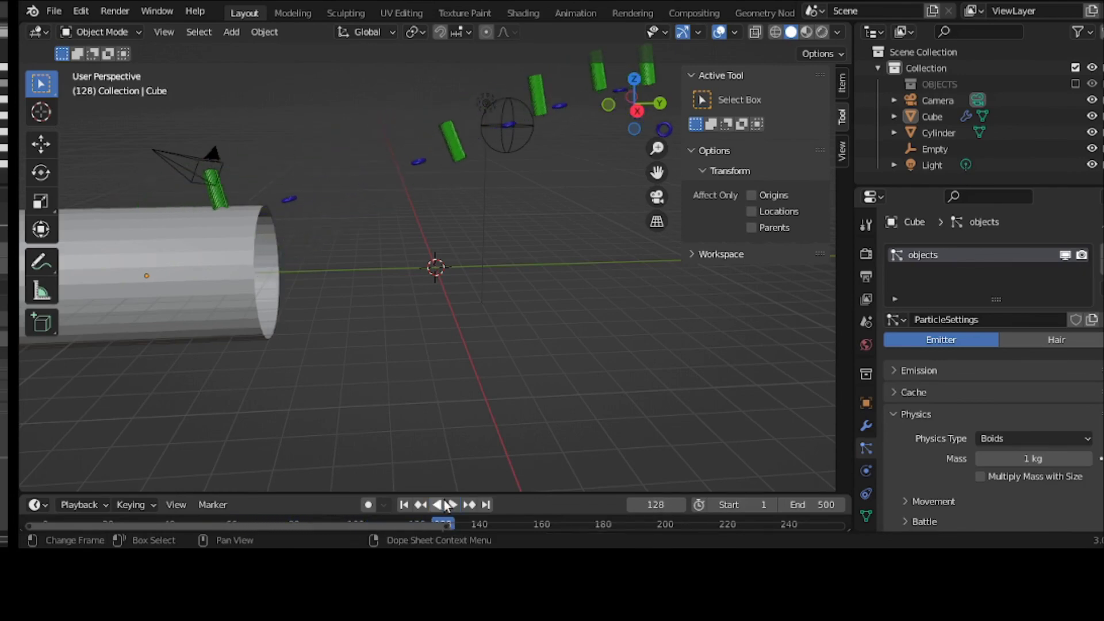
left_click(408, 504)
Step: Enable Collision physics on the tube cylinder and start playing the animation
left_click(208, 308)
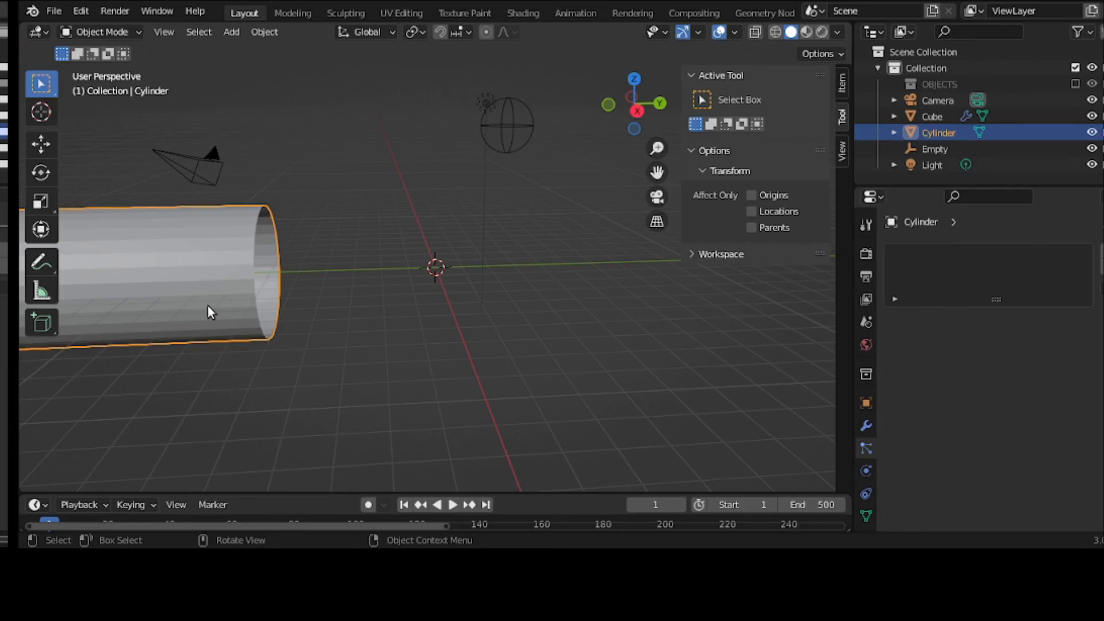
left_click(865, 470)
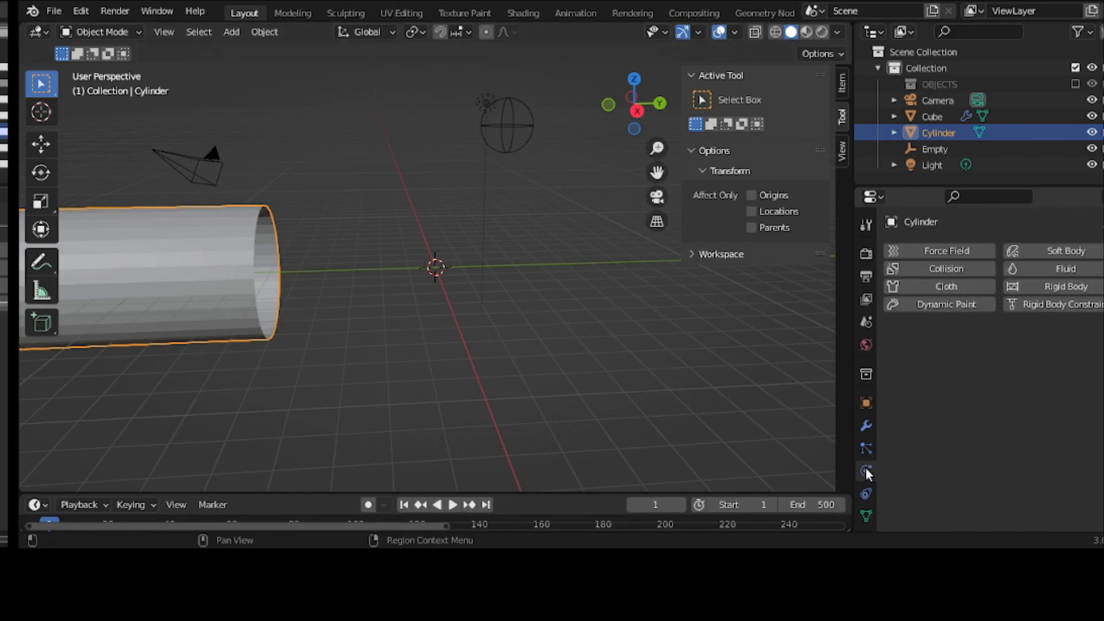
left_click(935, 275)
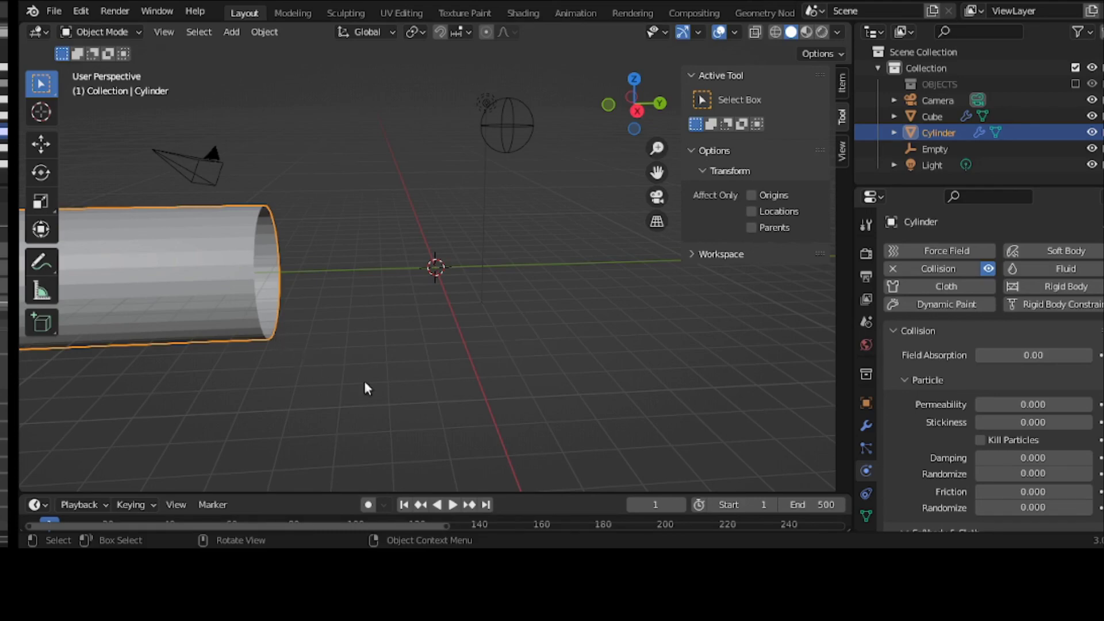
left_click(454, 505)
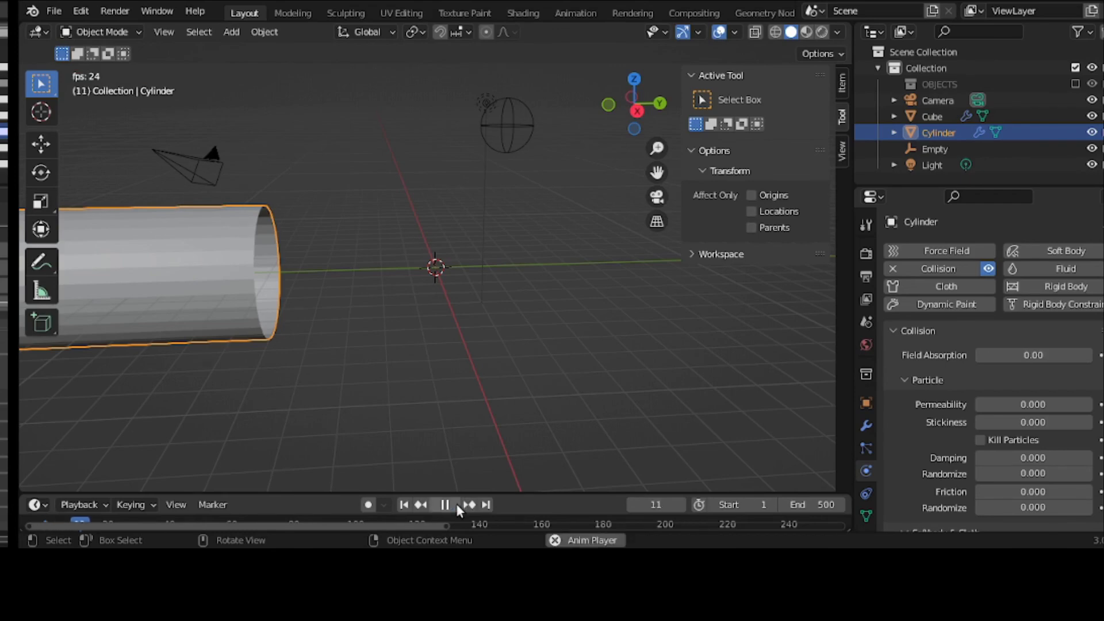
Step: Check how the particles leave the tube, stop the playback and review the tube's Collision particle settings
middle_click_drag(298, 323, 296, 278)
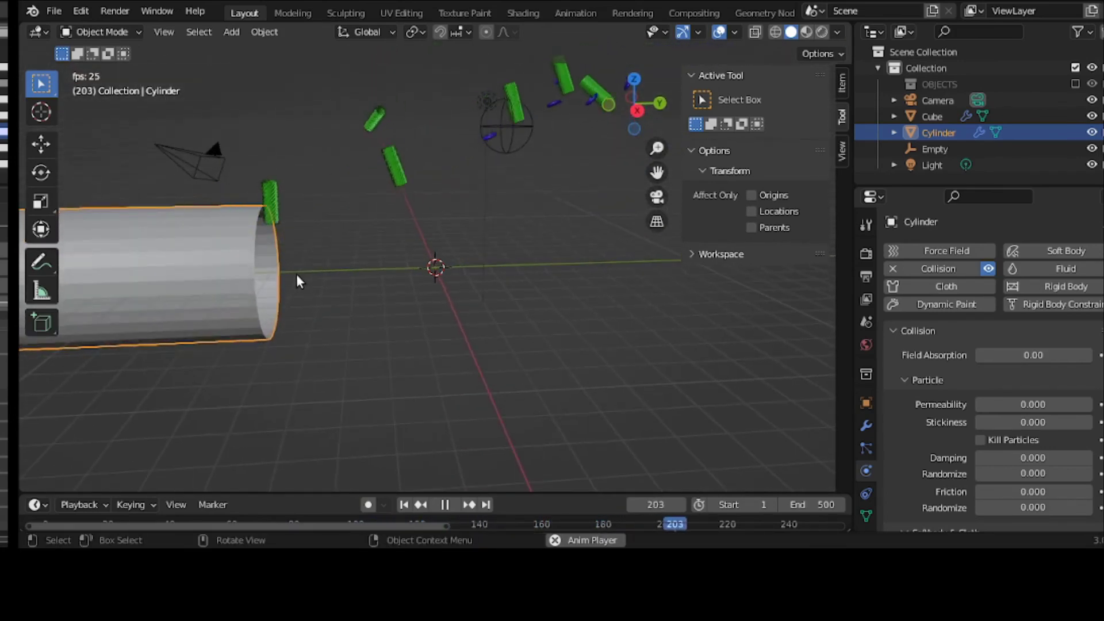
left_click(443, 505)
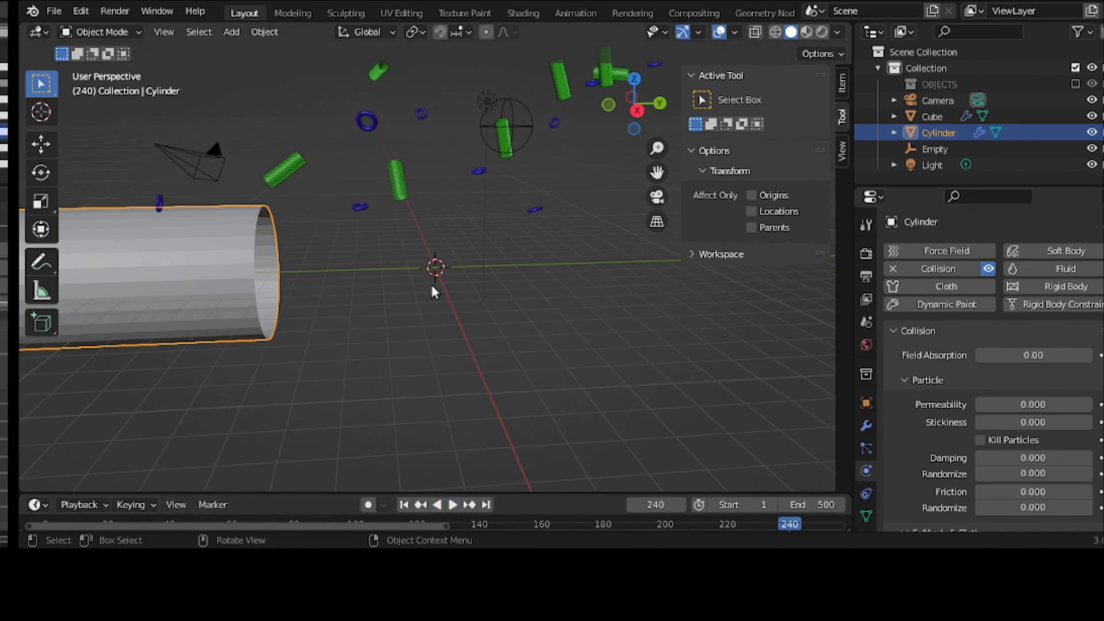
left_click(901, 267)
left_click(901, 268)
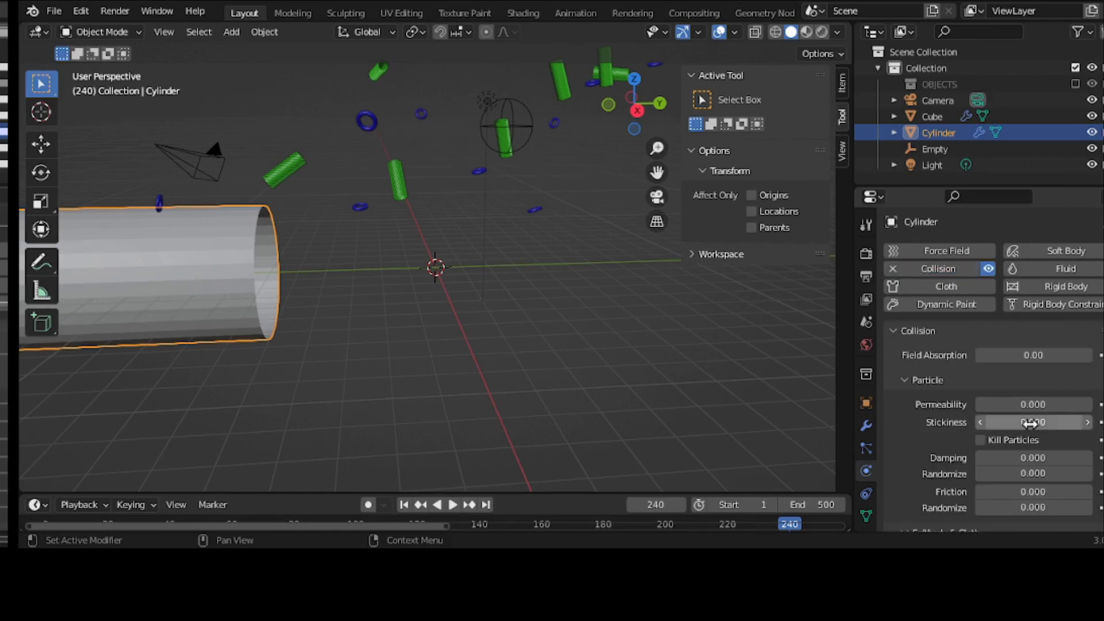
scroll(1028, 420, "down", 3)
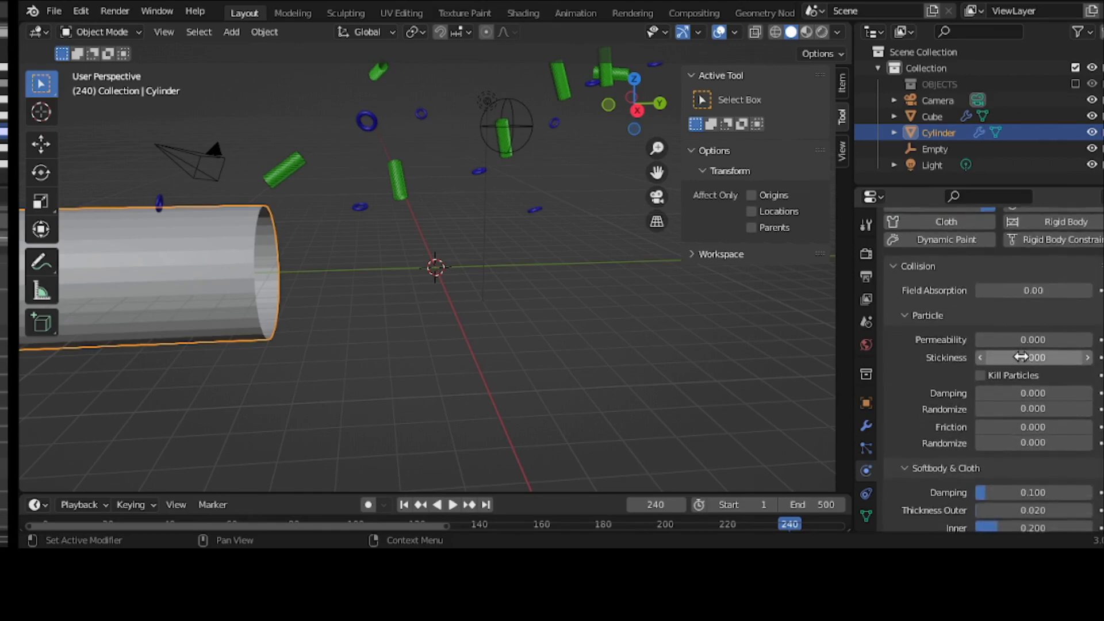
scroll(1020, 357, "down", 1)
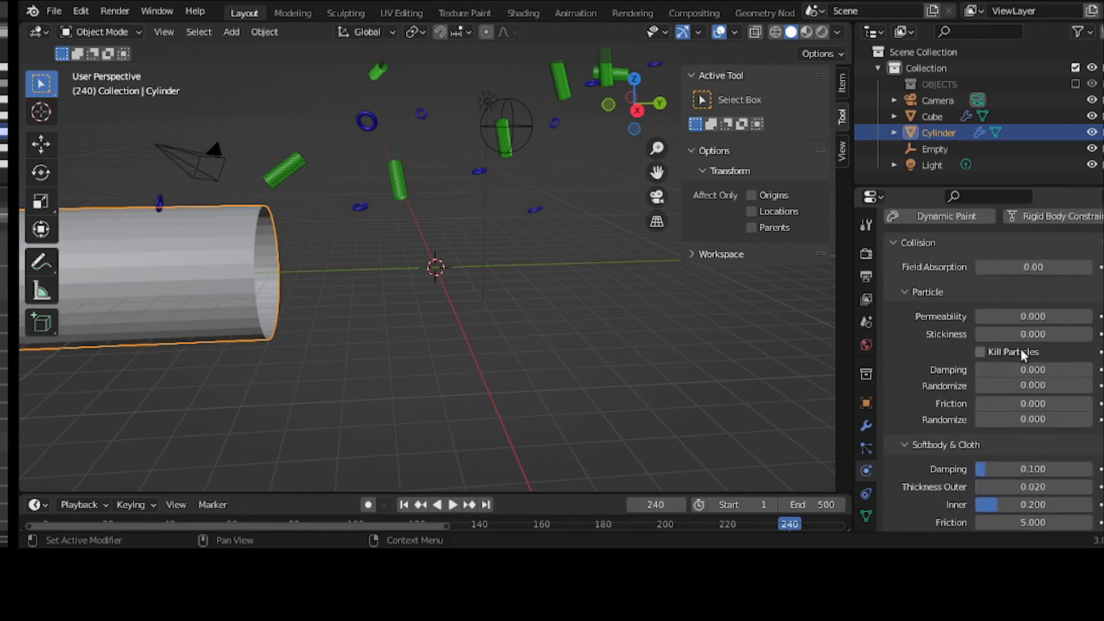
scroll(1012, 345, "down", 1)
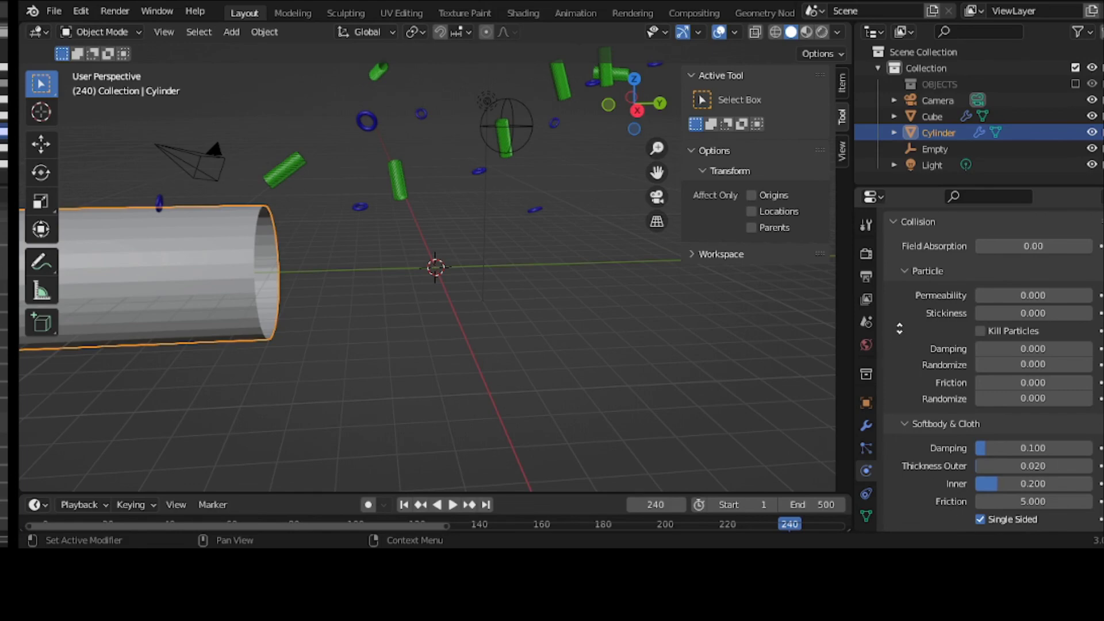
scroll(927, 457, "up", 5)
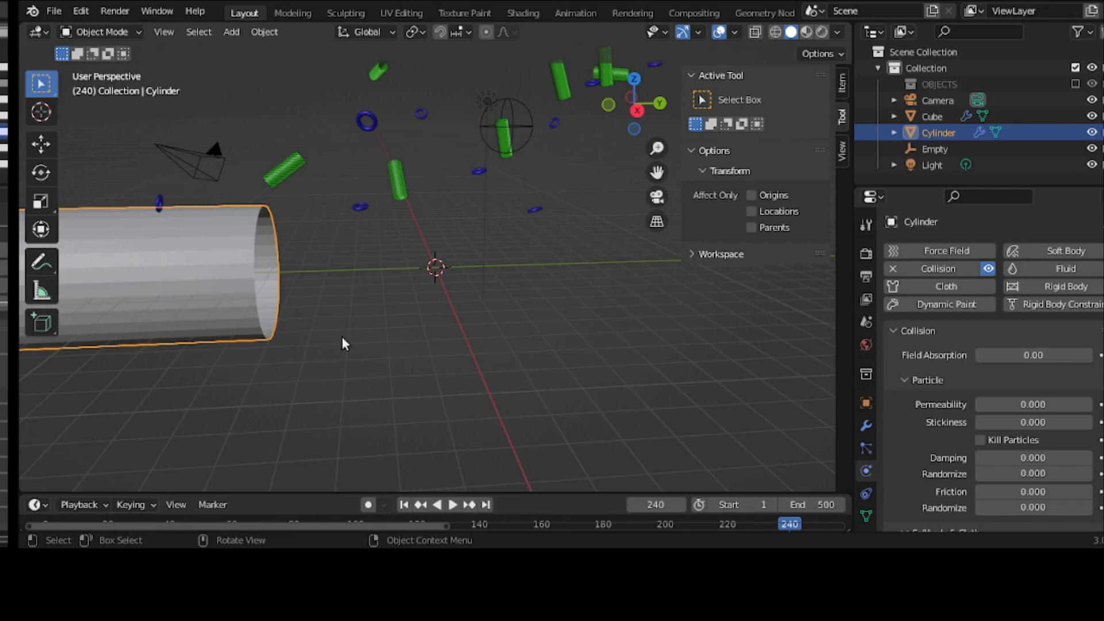
Step: Replay the animation from the first frame and try moving the empty around during playback to test whether the particles follow it
left_click(405, 505)
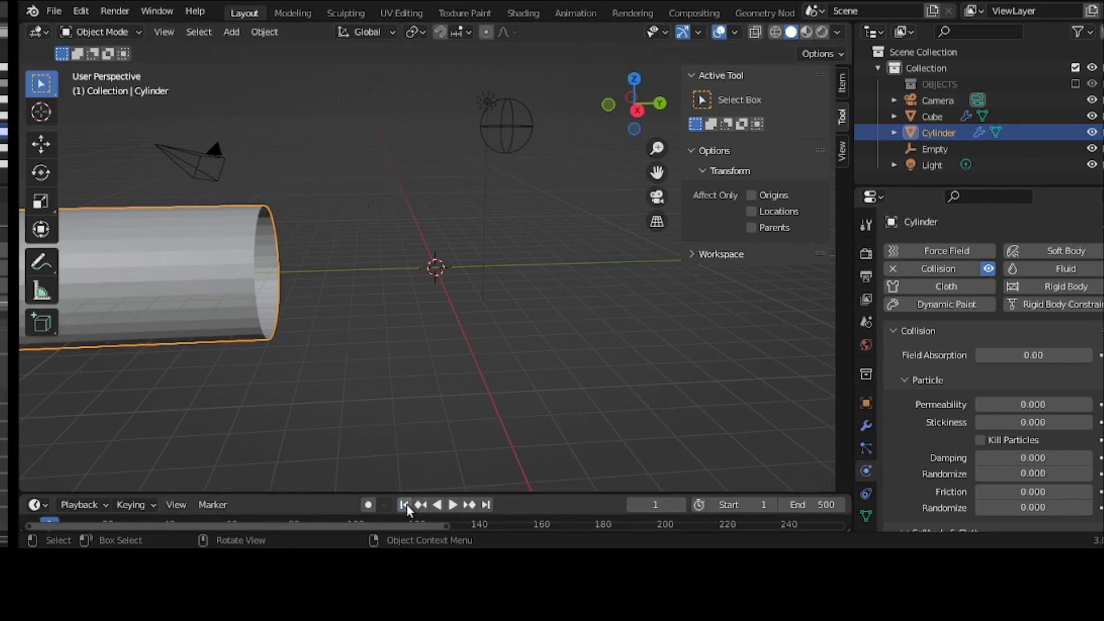
left_click(456, 504)
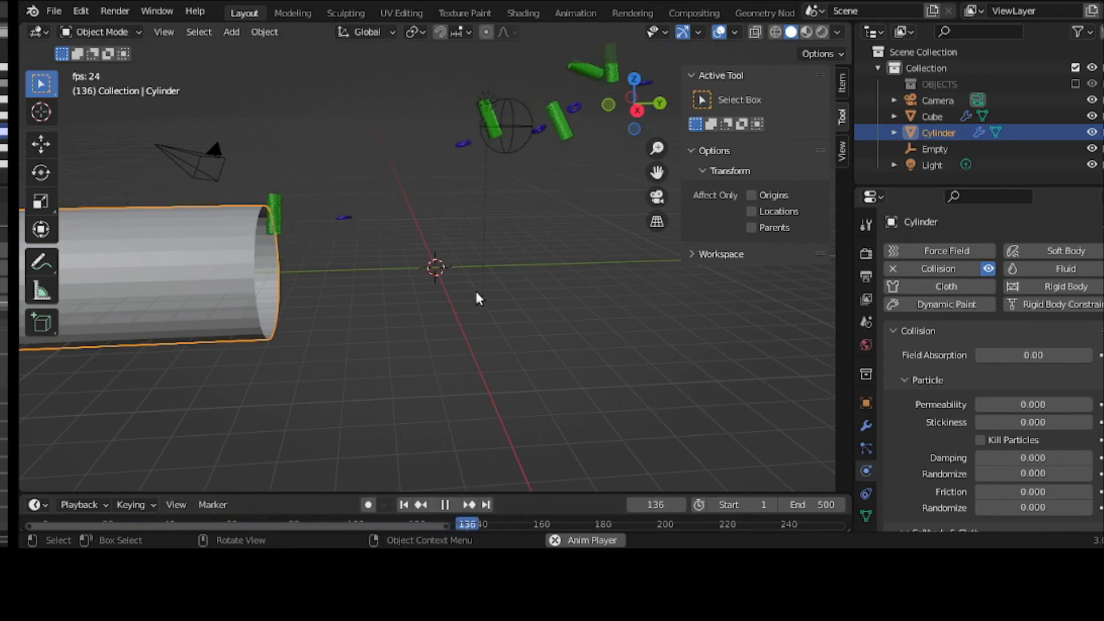
left_click(487, 131)
left_click(506, 136)
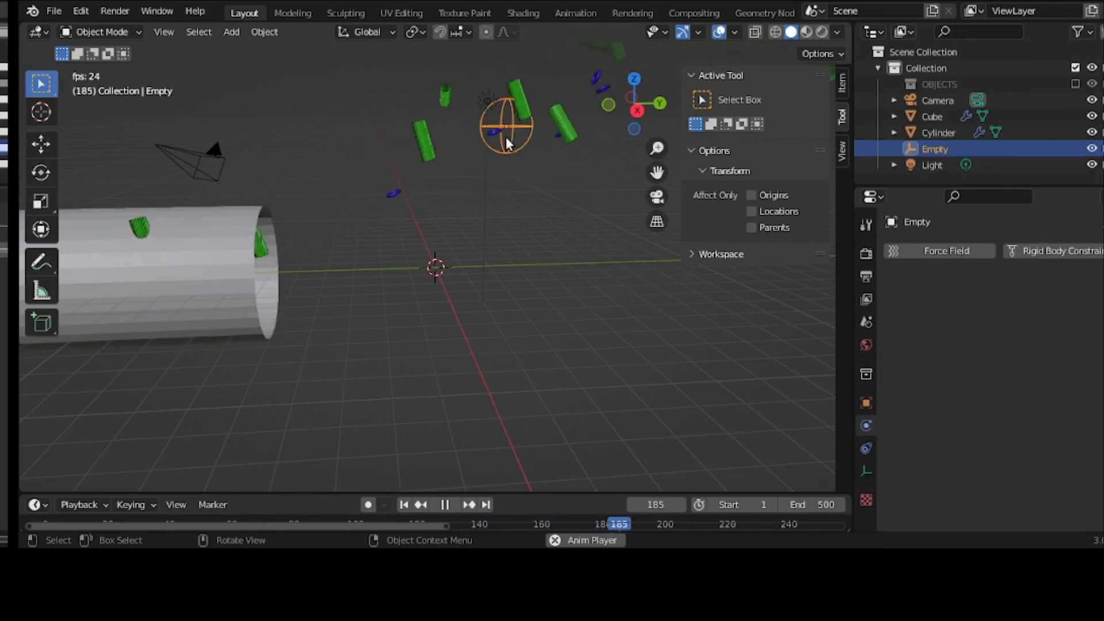
key("g")
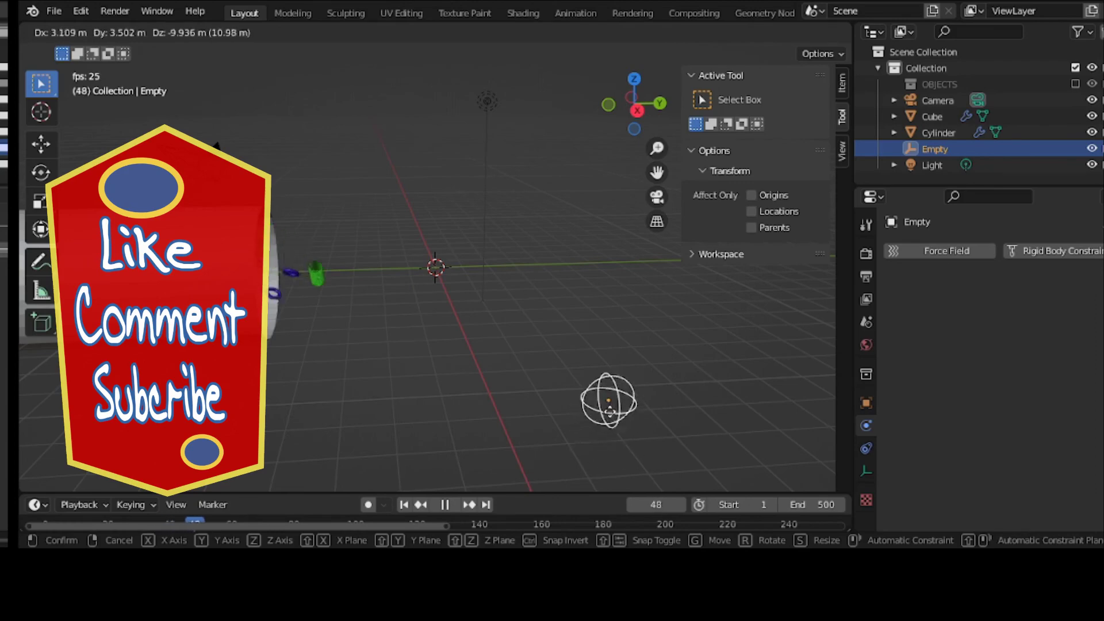
left_click(610, 412)
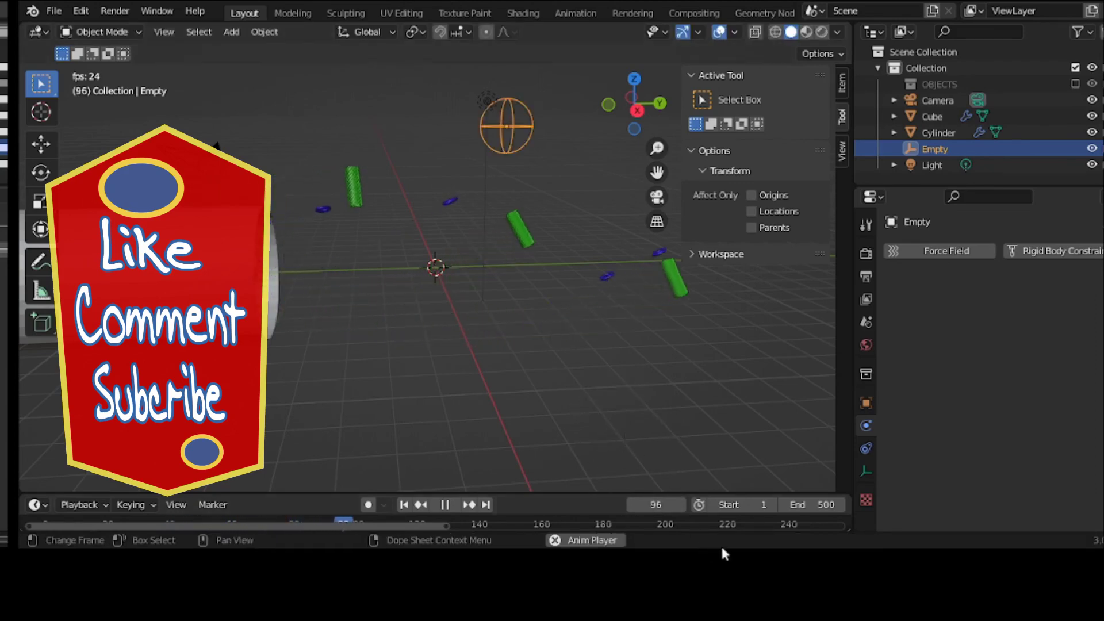